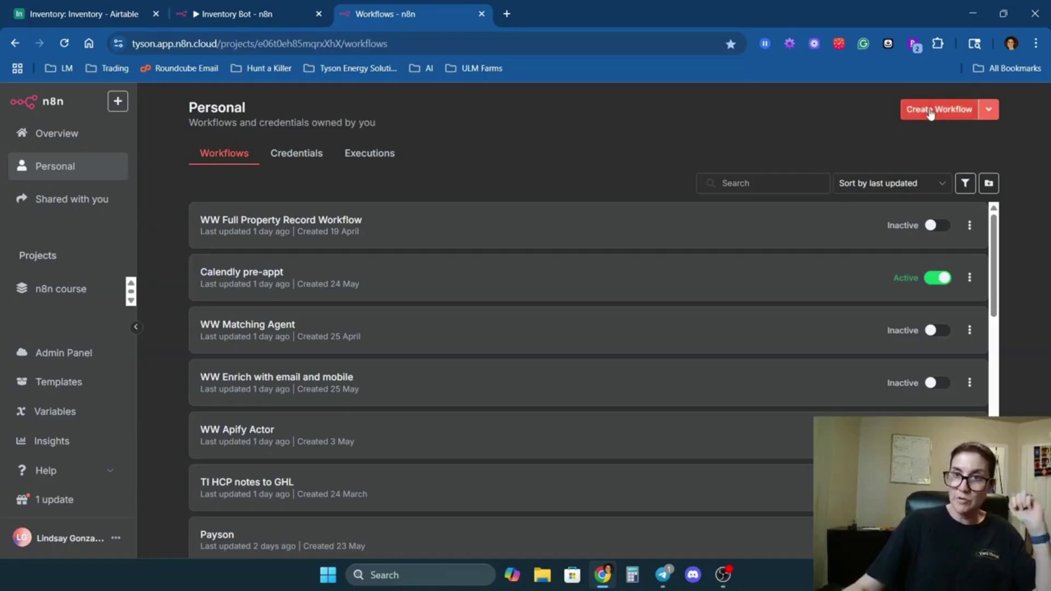
- Create a new workflow that starts with a Telegram On message trigger
{"action": "left_click", "coordinate": [930, 112]}
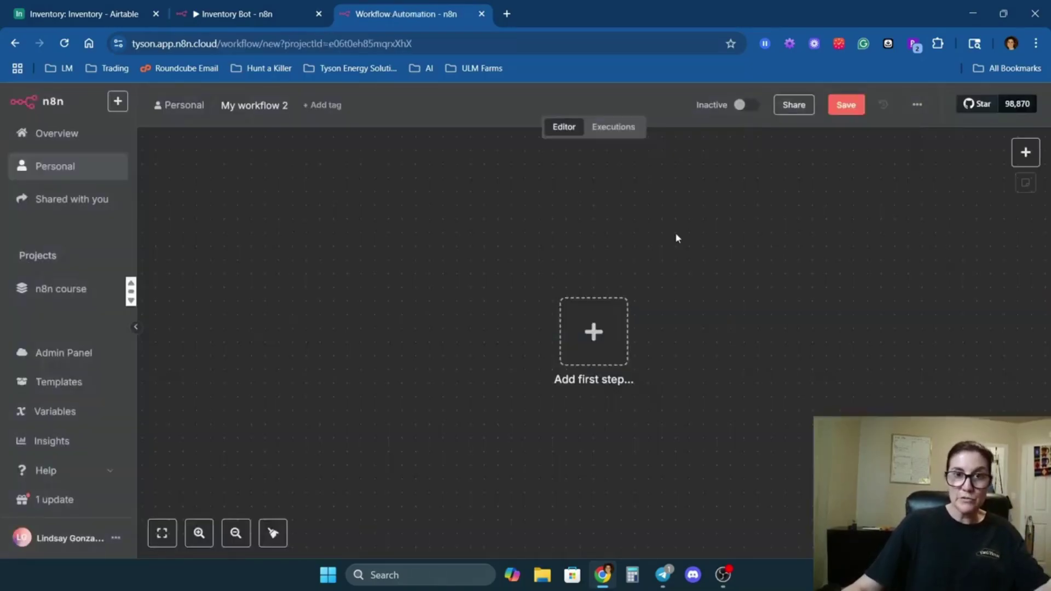
{"action": "left_click", "coordinate": [594, 335]}
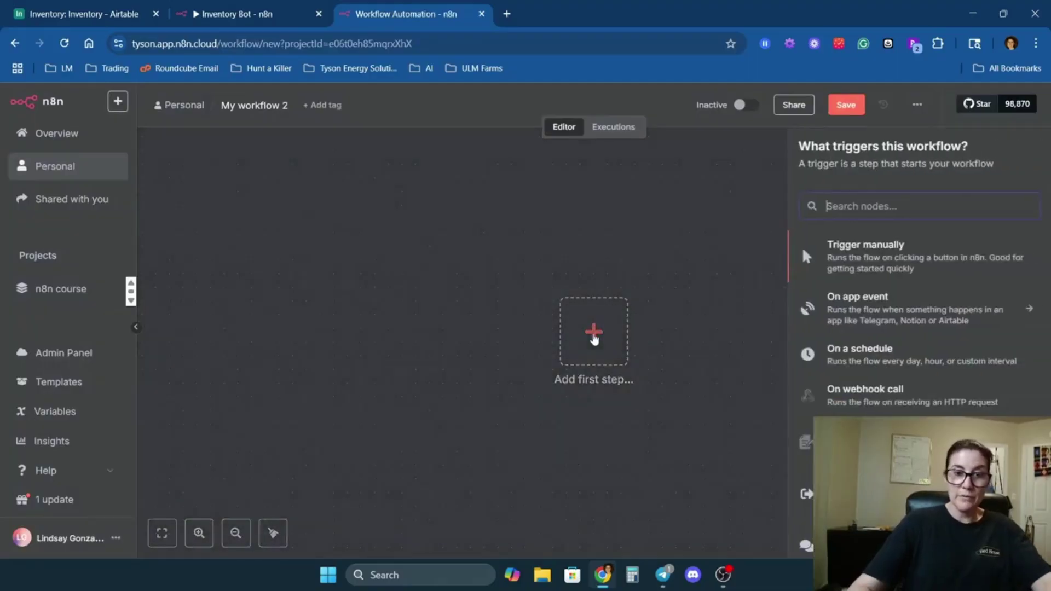
{"action": "type", "text": "telegr"}
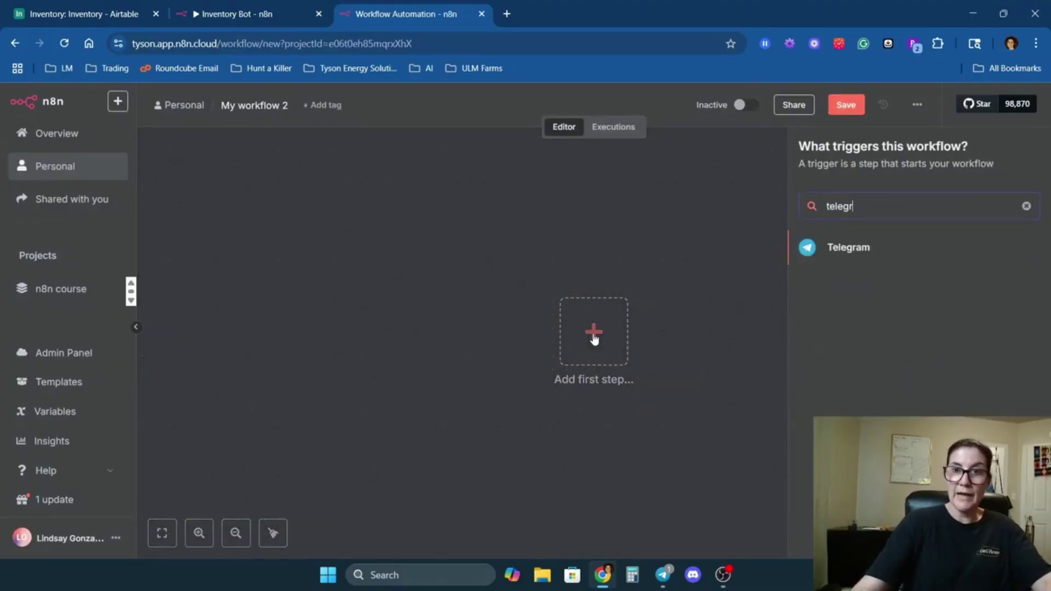
{"action": "left_click", "coordinate": [830, 242]}
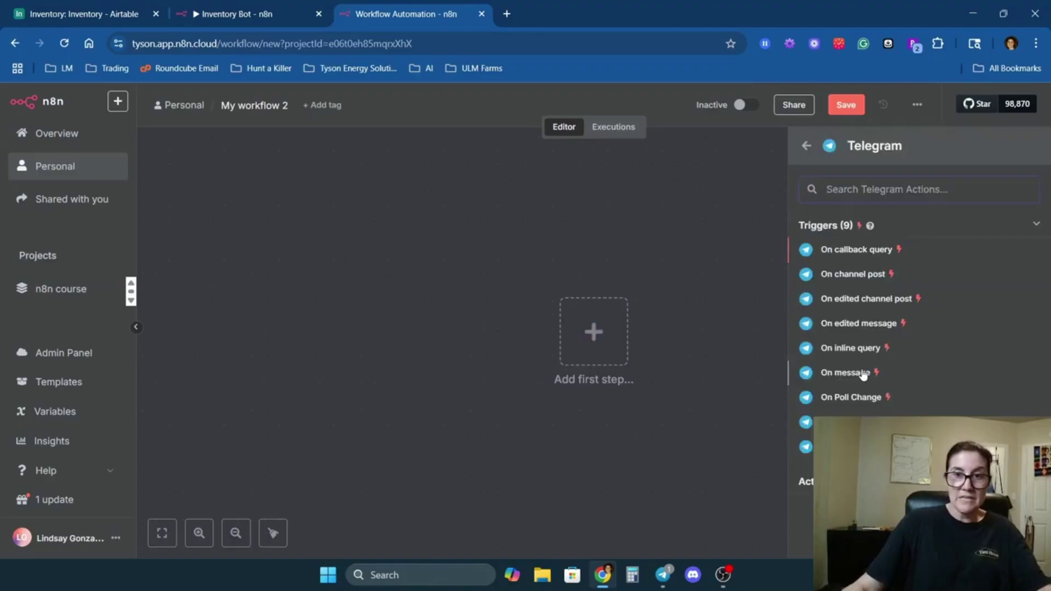
{"action": "left_click", "coordinate": [863, 374]}
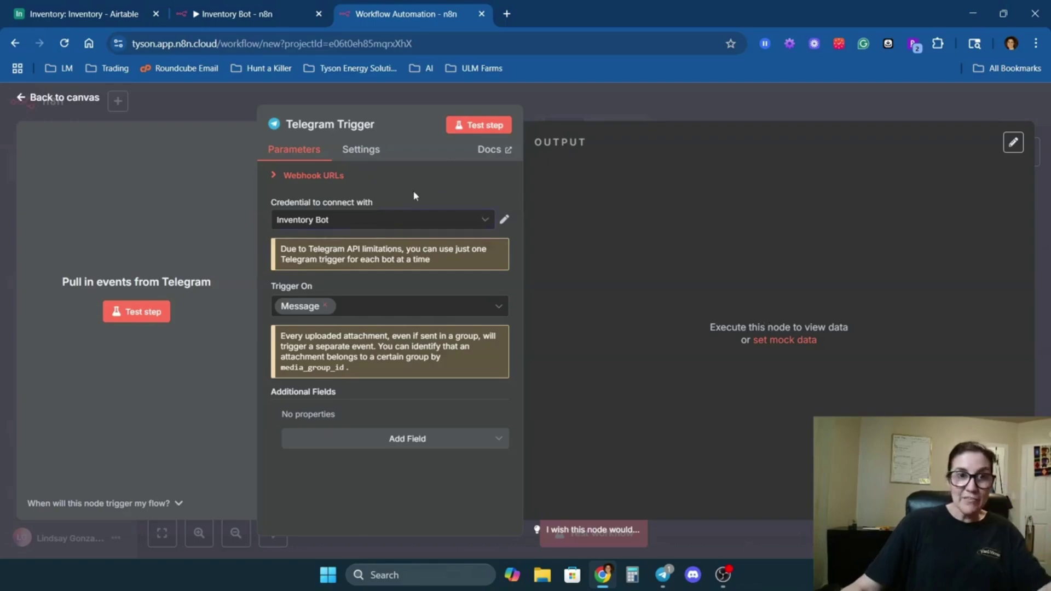
- Open a new Telegram credential form and examine where the BotFather chat in Telegram provides the bot's access token
{"action": "left_click", "coordinate": [410, 223]}
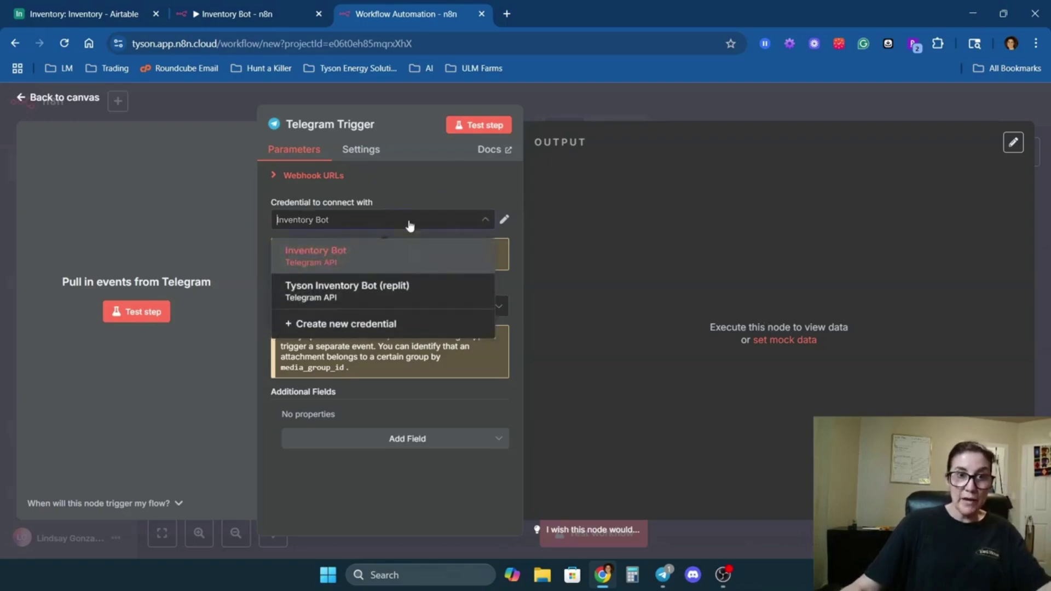
{"action": "left_click", "coordinate": [359, 326]}
{"action": "left_click_drag", "start_coordinate": [910, 94], "coordinate": [608, 96]}
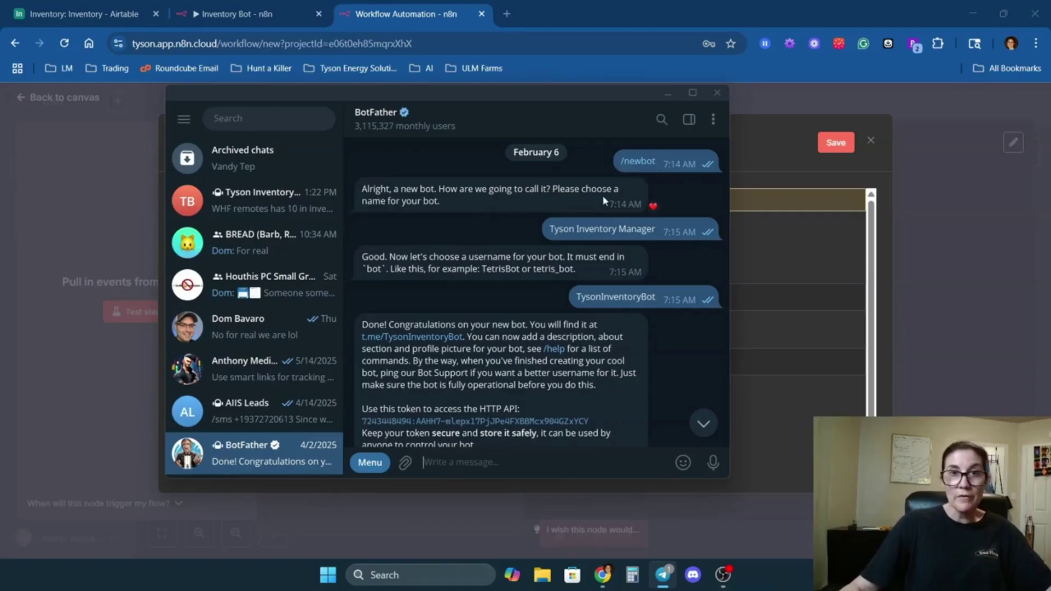
{"action": "scroll", "coordinate": [616, 352], "scroll_direction": "down", "scroll_amount": 2}
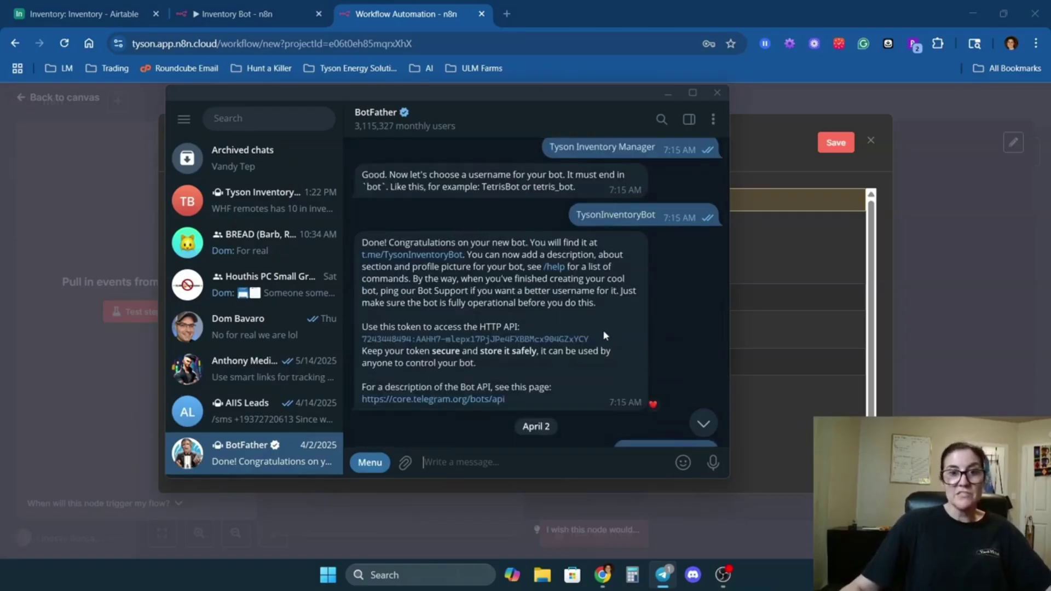
{"action": "left_click_drag", "start_coordinate": [601, 338], "coordinate": [359, 348]}
{"action": "scroll", "coordinate": [571, 298], "scroll_direction": "down", "scroll_amount": 1}
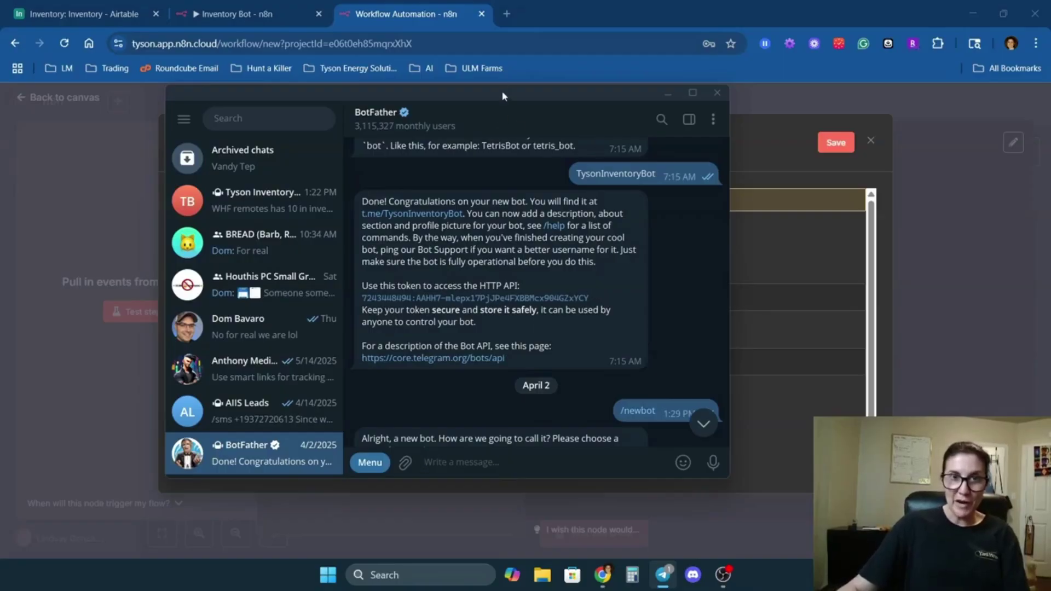
{"action": "left_click_drag", "start_coordinate": [505, 98], "coordinate": [862, 413]}
{"action": "left_click", "coordinate": [376, 318]}
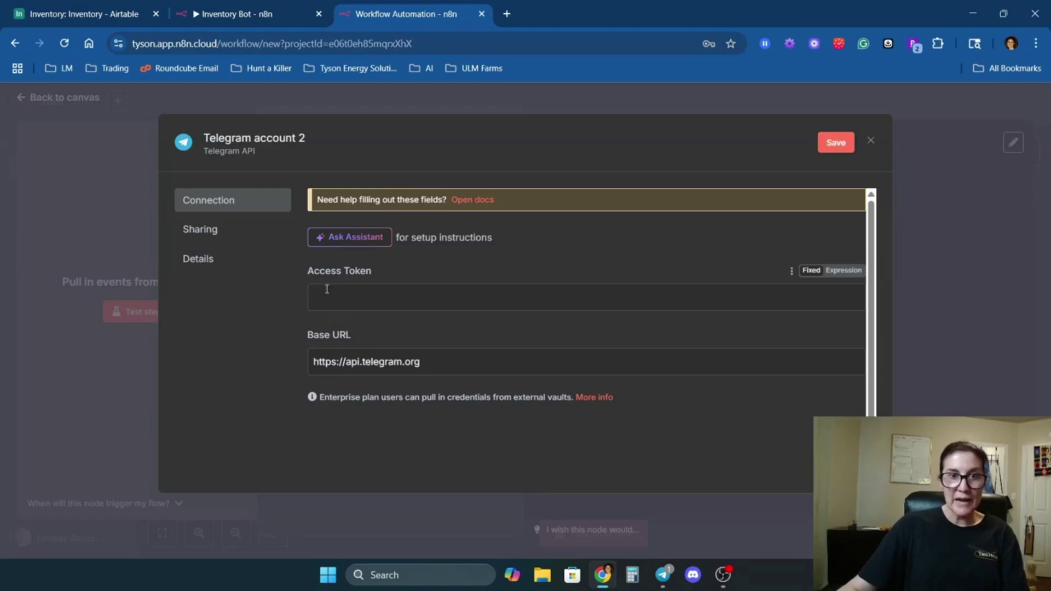
{"action": "left_click", "coordinate": [300, 141]}
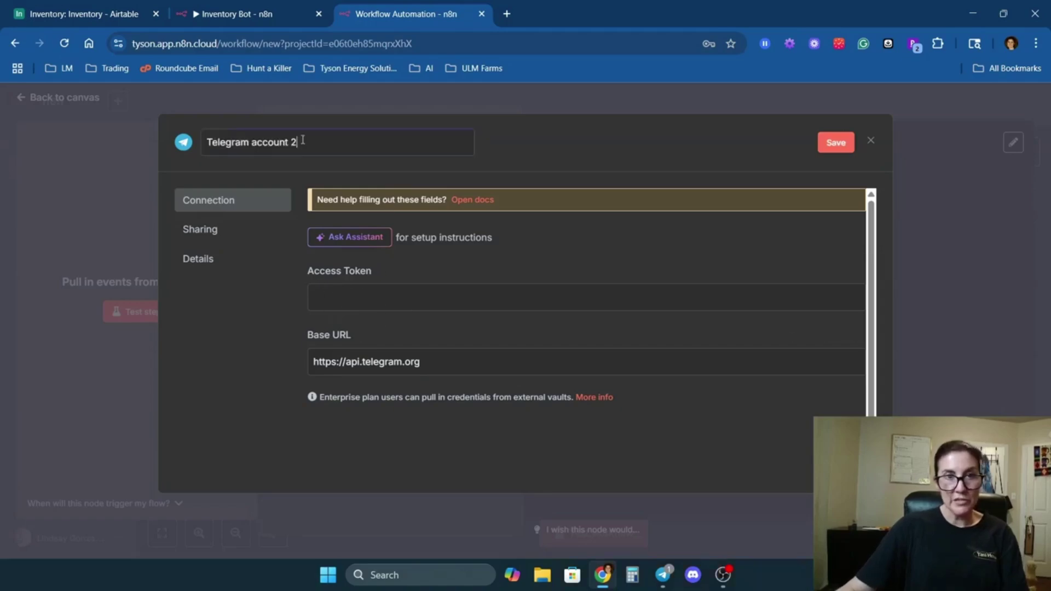
{"action": "triple_click", "coordinate": [327, 142]}
{"action": "left_click", "coordinate": [596, 141]}
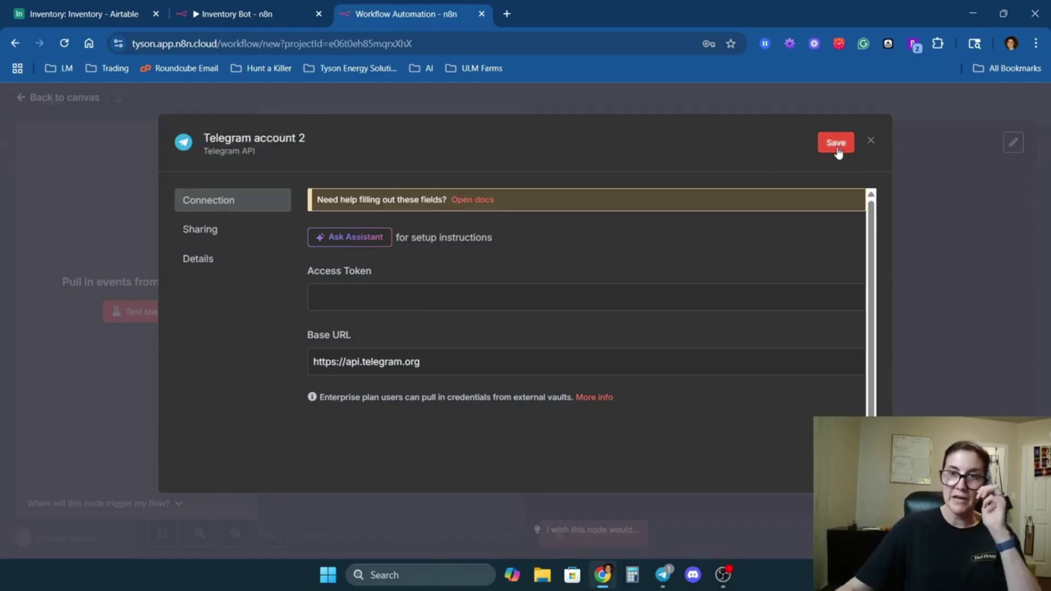
{"action": "left_click", "coordinate": [871, 142]}
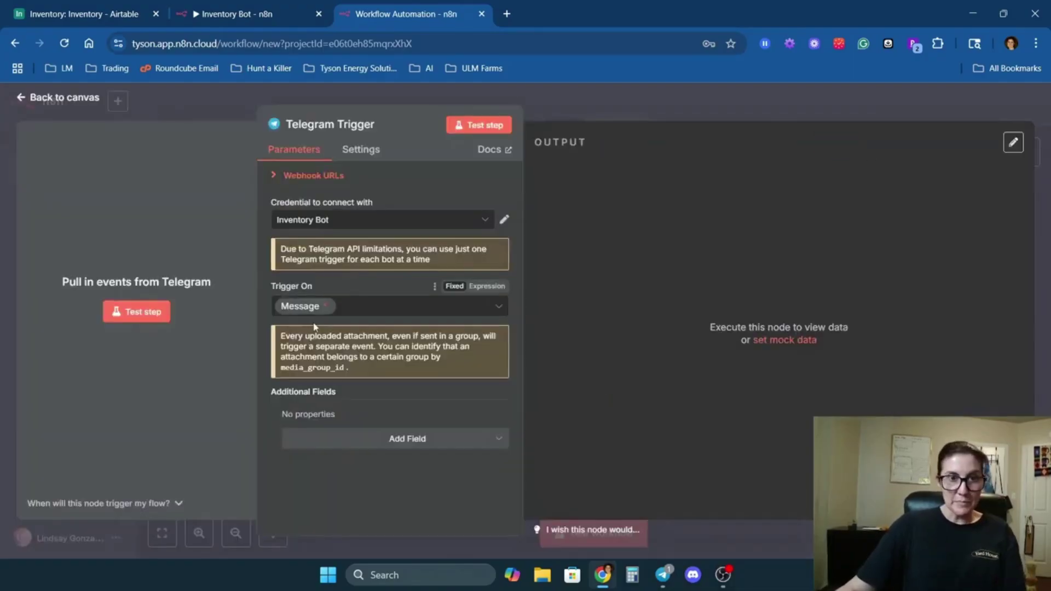
- Return to the canvas, rename the workflow as "inventory testing" and save it
{"action": "key", "text": "Escape"}
{"action": "left_click", "coordinate": [257, 106]}
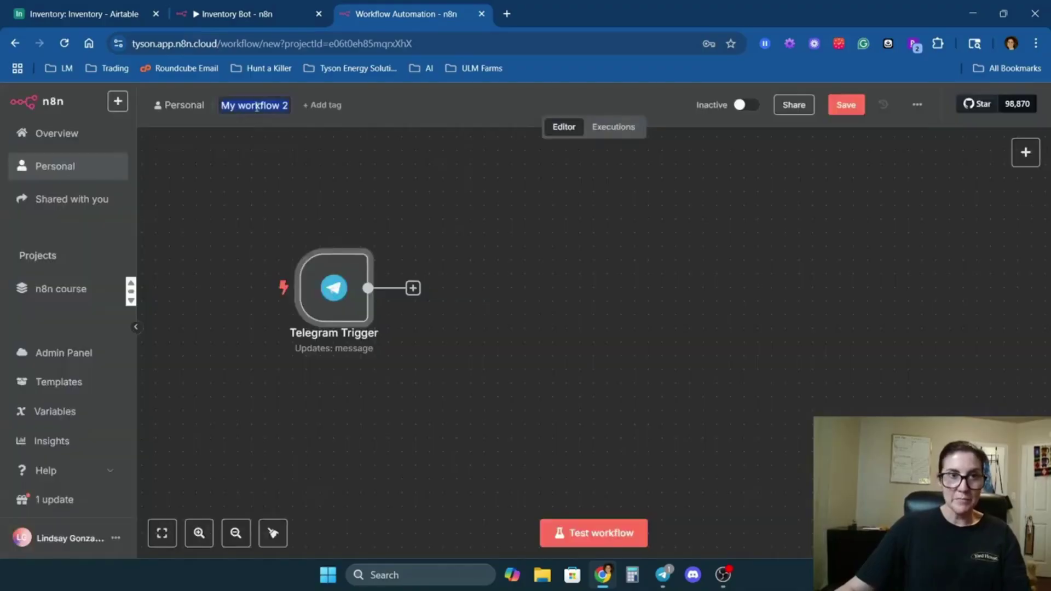
{"action": "type", "text": "Inventory testing"}
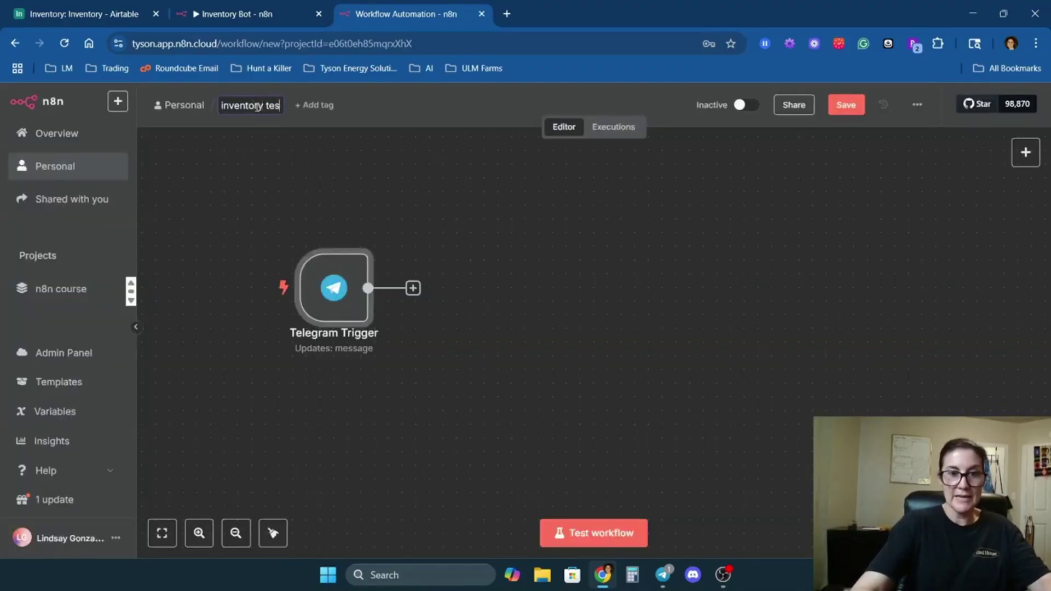
{"action": "left_click", "coordinate": [846, 105]}
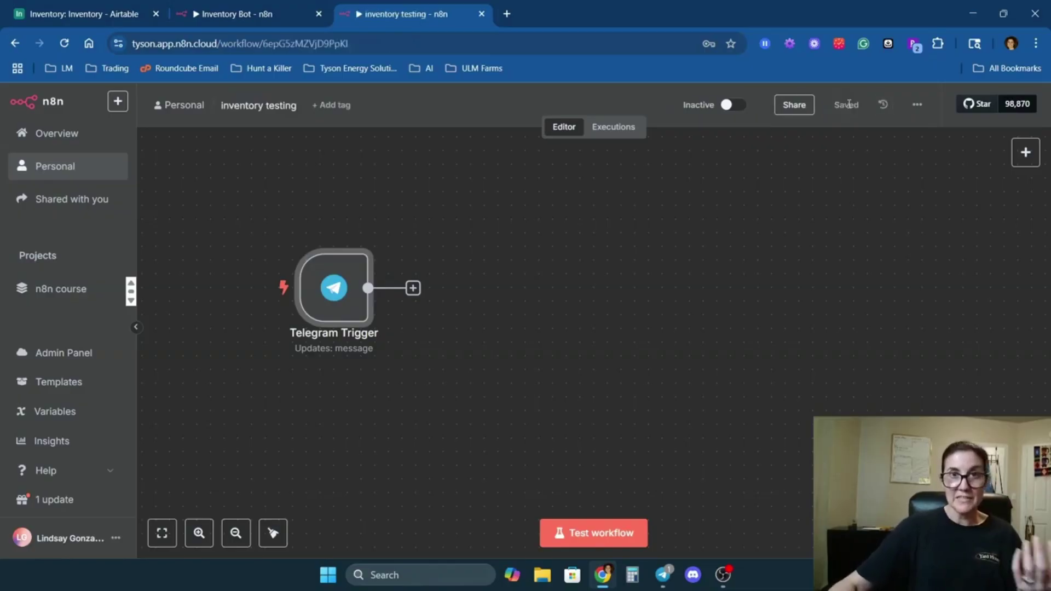
- Run a test of the workflow and send "hi" to the Tyson Inventory Bot in Telegram to fire the trigger
{"action": "left_click", "coordinate": [596, 533]}
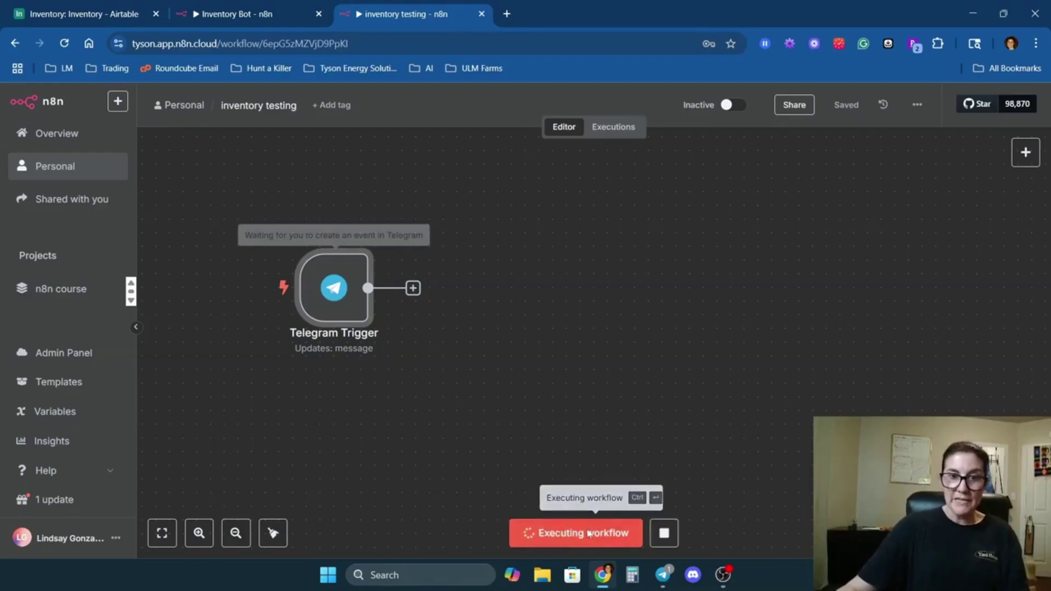
{"action": "left_click", "coordinate": [662, 578]}
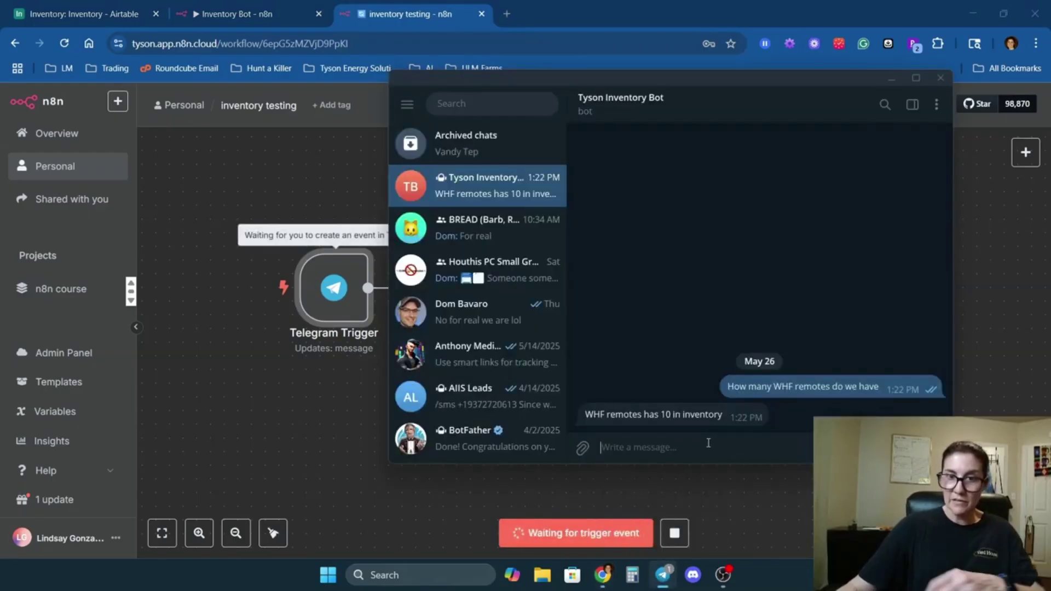
{"action": "left_click", "coordinate": [293, 417]}
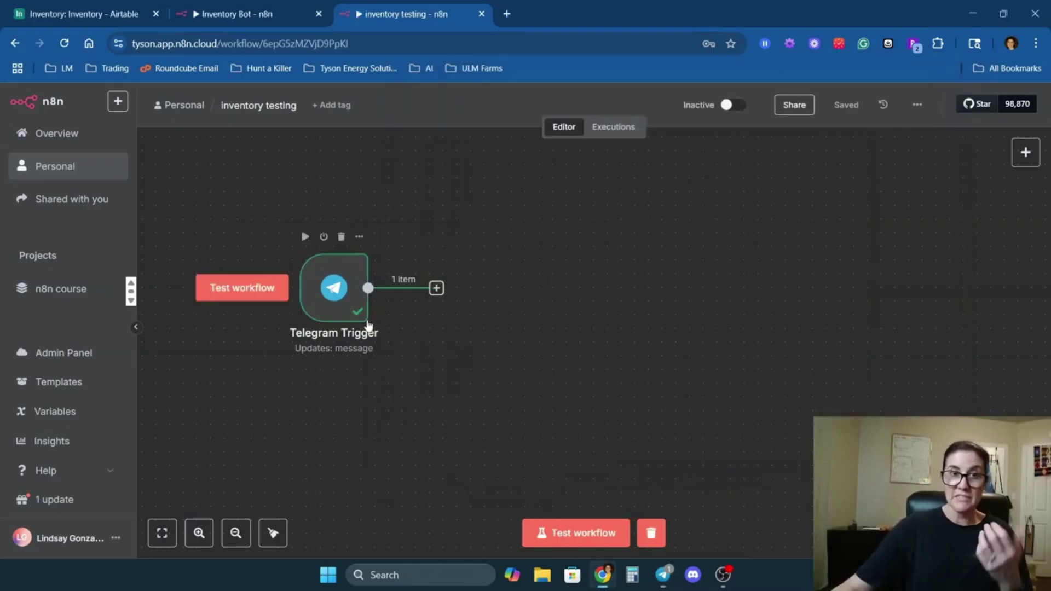
- Add an Edit Fields (Set) node after the Telegram Trigger, map the trigger's message text to message.text, and check the node's output
{"action": "left_click", "coordinate": [436, 288]}
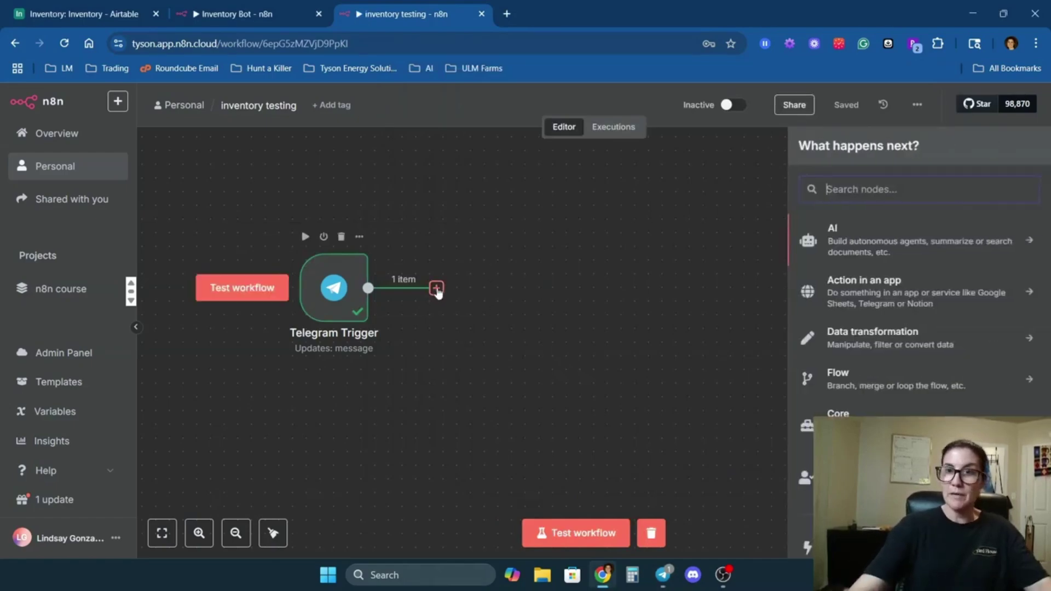
{"action": "type", "text": "edit"}
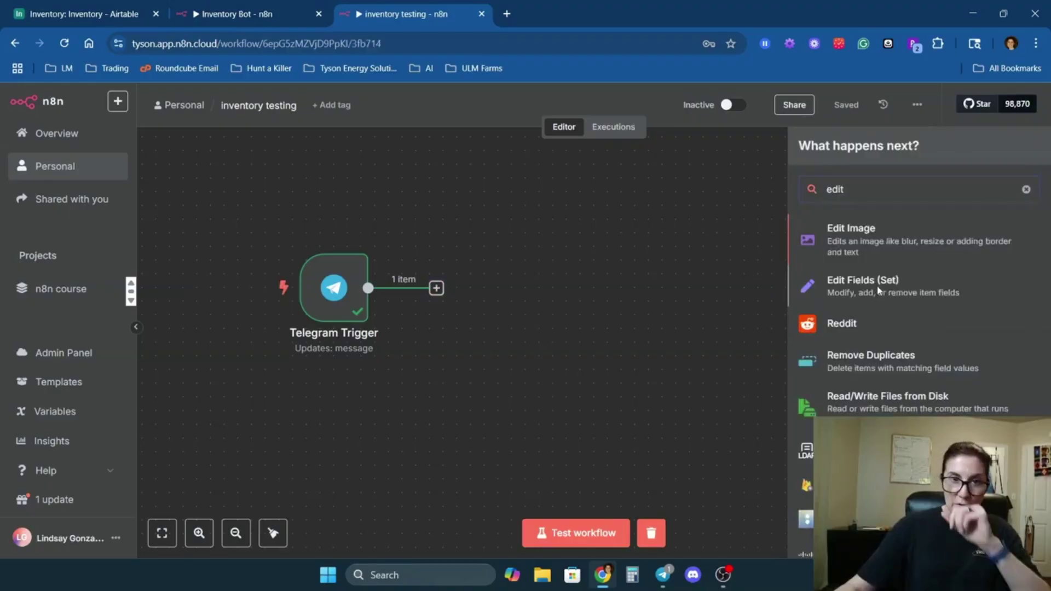
{"action": "left_click", "coordinate": [878, 291]}
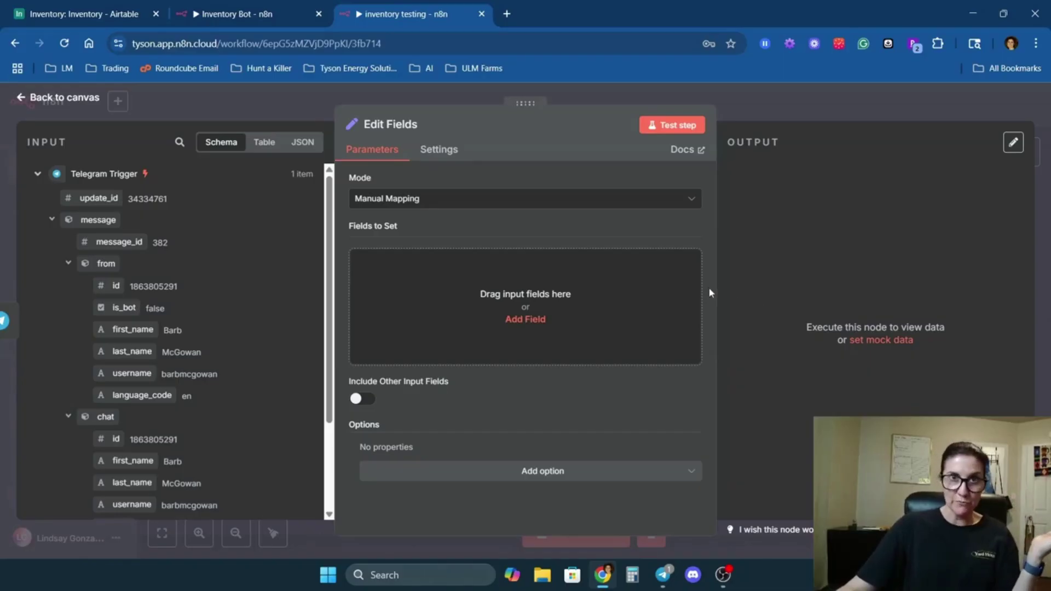
{"action": "scroll", "coordinate": [97, 443], "scroll_direction": "down", "scroll_amount": 3}
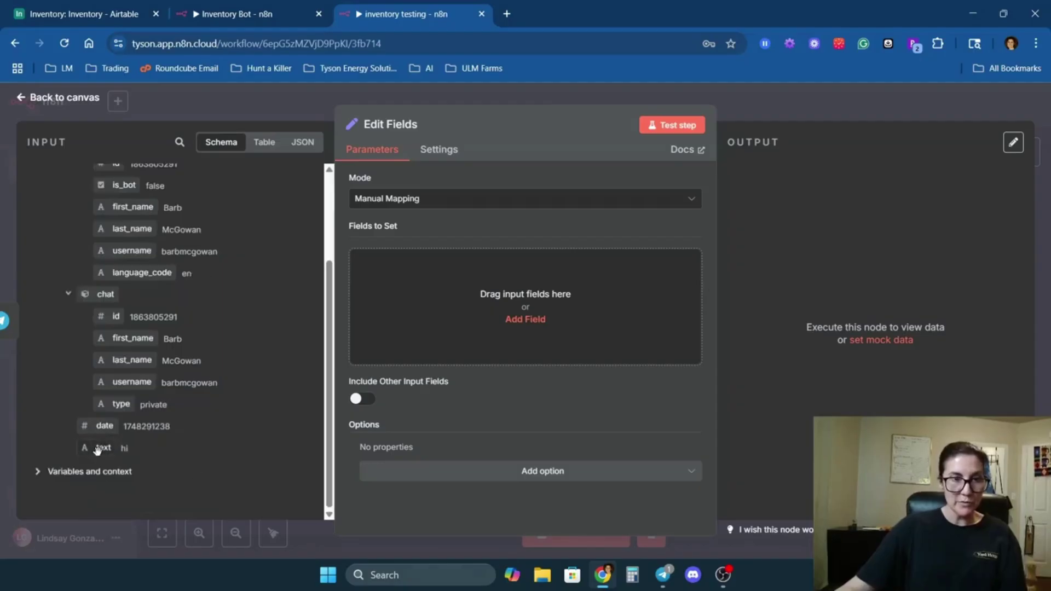
{"action": "left_click_drag", "start_coordinate": [94, 448], "coordinate": [465, 334]}
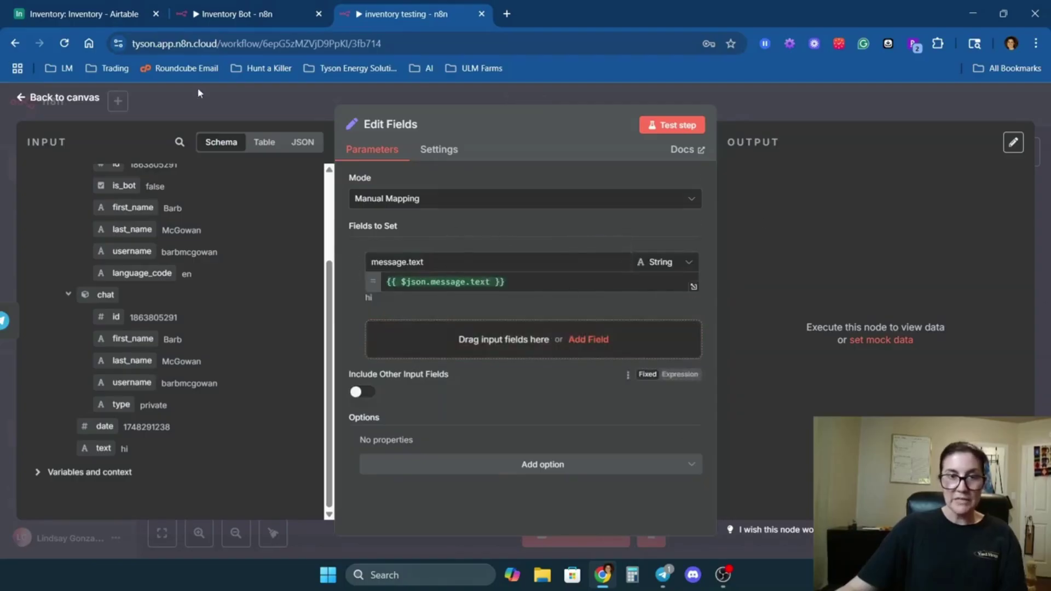
{"action": "left_click", "coordinate": [75, 98]}
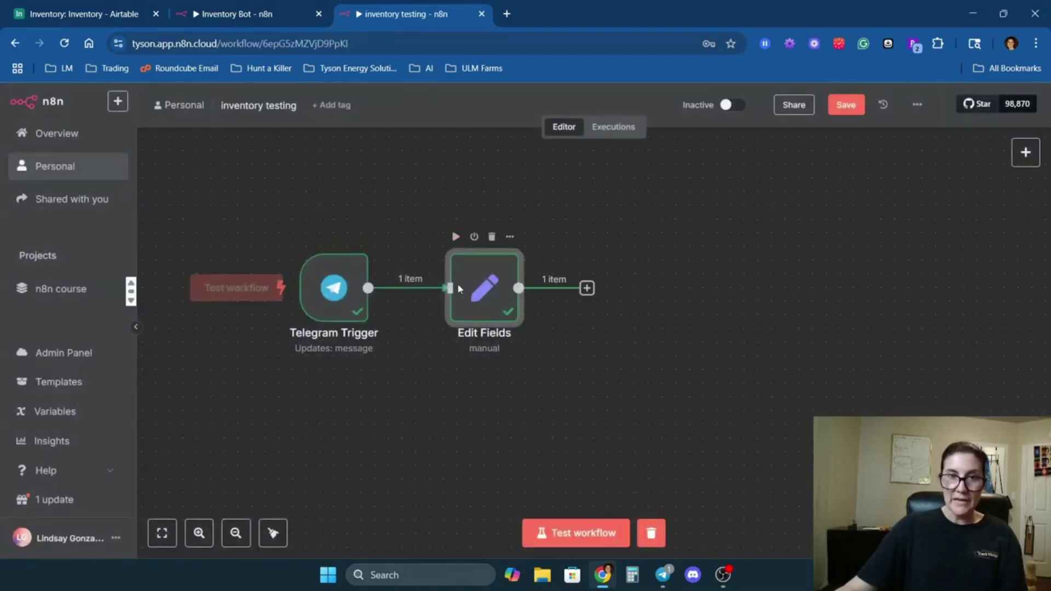
{"action": "double_click", "coordinate": [487, 290]}
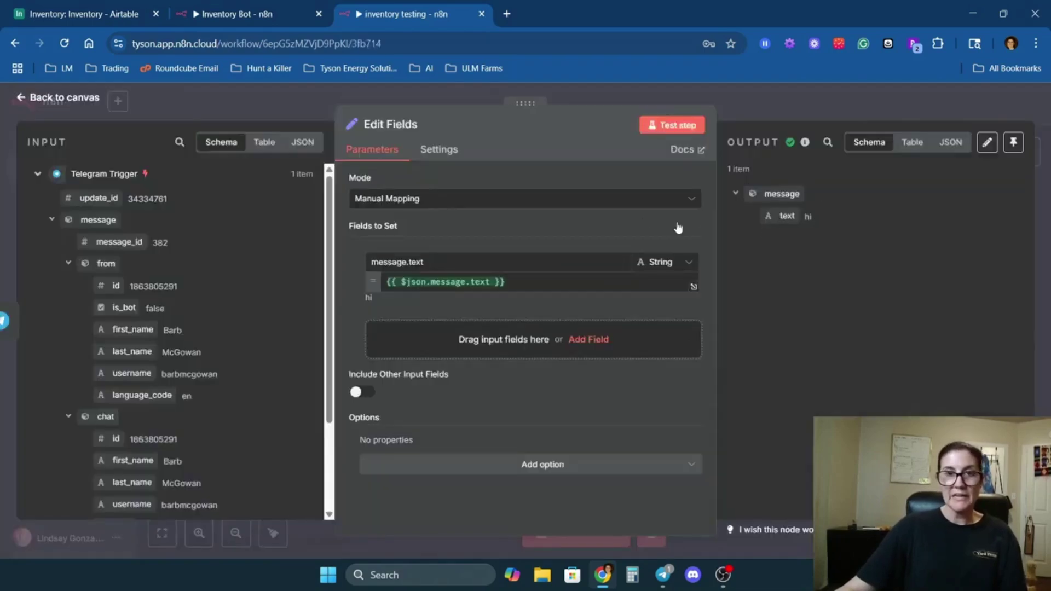
{"action": "left_click", "coordinate": [73, 100]}
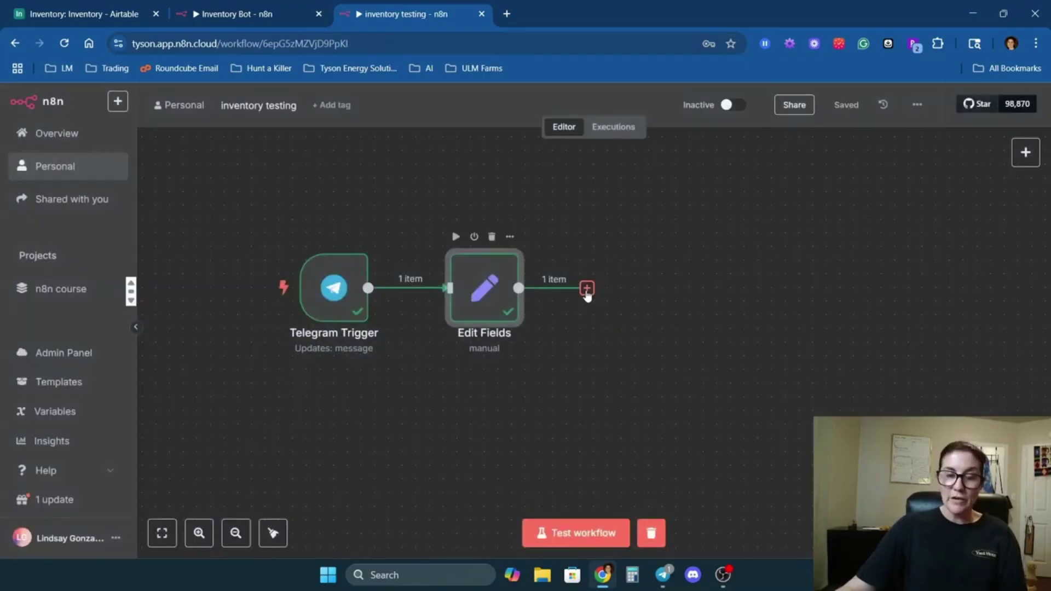
- Add an AI Agent node after Edit Fields, with its prompt source set to Define below and the prompt mapped to {{ $json.message.text }}
{"action": "left_click_drag", "start_coordinate": [586, 340], "coordinate": [495, 275]}
{"action": "left_click", "coordinate": [491, 223]}
{"action": "left_click", "coordinate": [831, 227]}
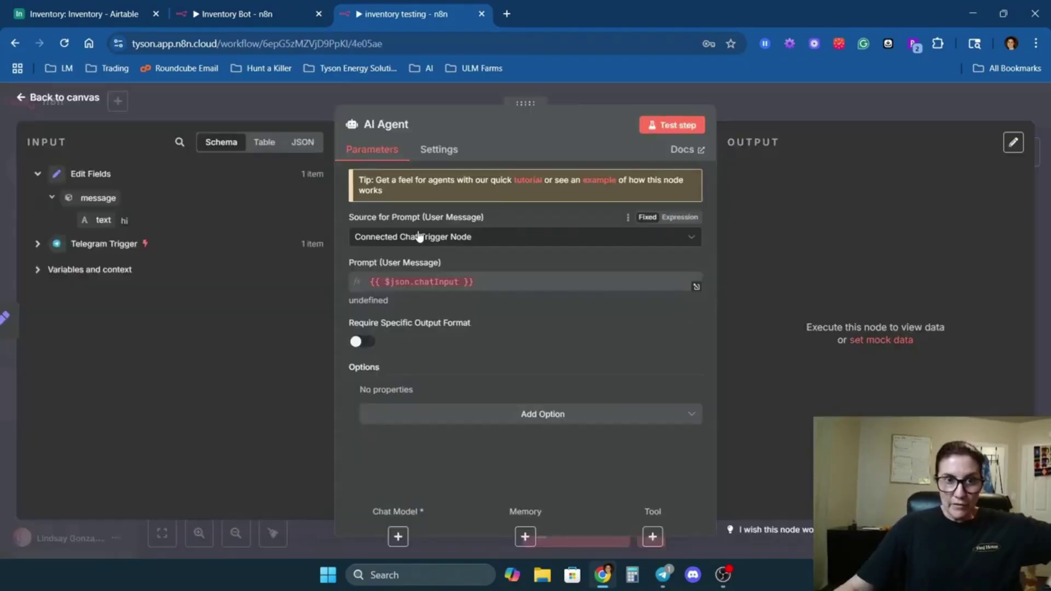
{"action": "left_click", "coordinate": [429, 236]}
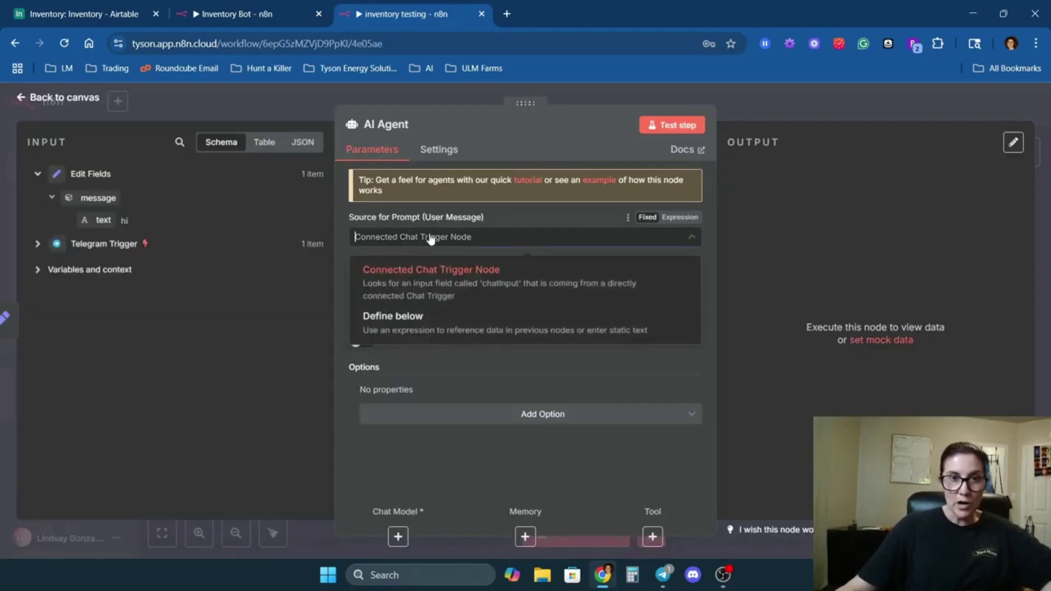
{"action": "left_click", "coordinate": [420, 329]}
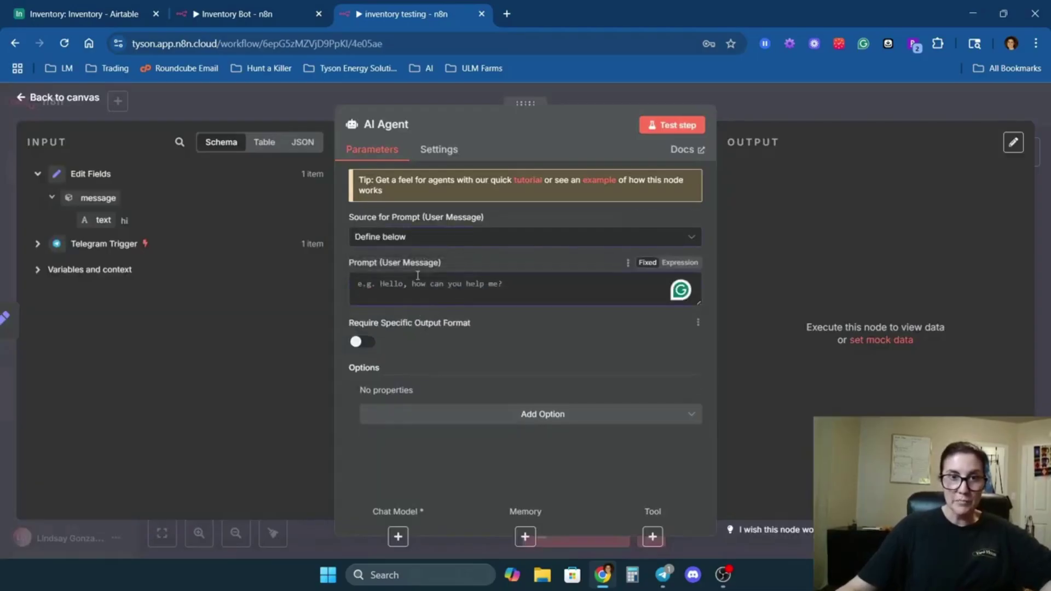
{"action": "left_click_drag", "start_coordinate": [91, 222], "coordinate": [399, 285]}
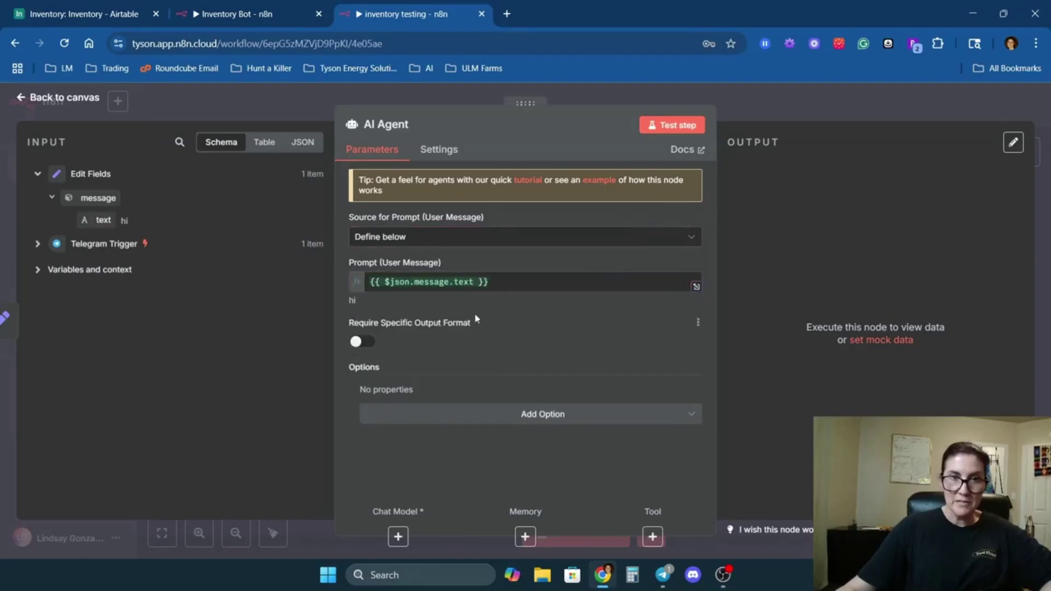
- Add the System Message option to the AI Agent and turn on Require Specific Output Format
{"action": "left_click", "coordinate": [689, 415]}
{"action": "left_click", "coordinate": [502, 450]}
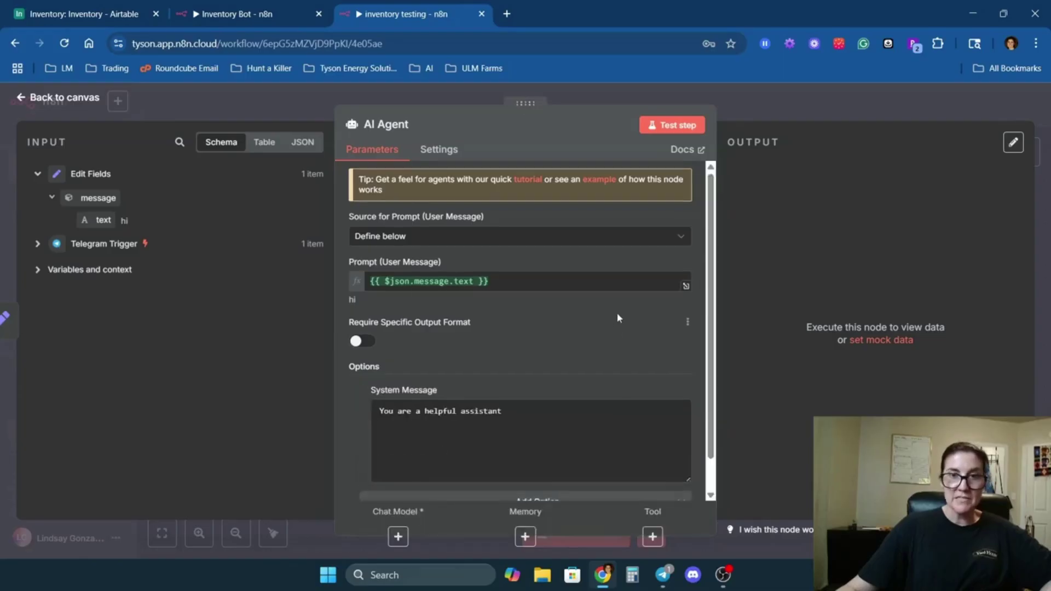
{"action": "scroll", "coordinate": [616, 313], "scroll_direction": "down", "scroll_amount": 1}
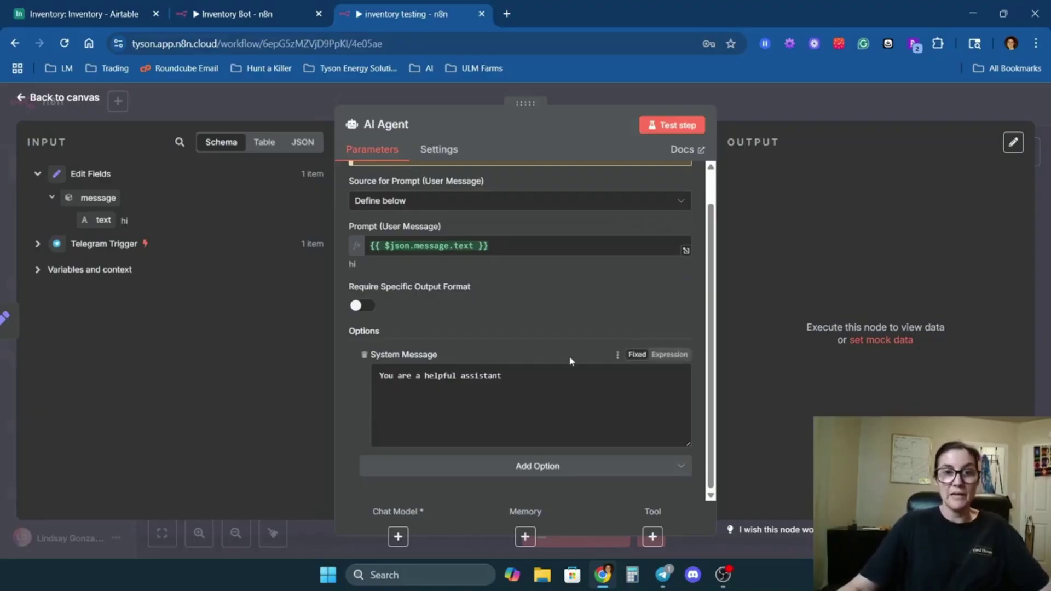
{"action": "left_click", "coordinate": [370, 310]}
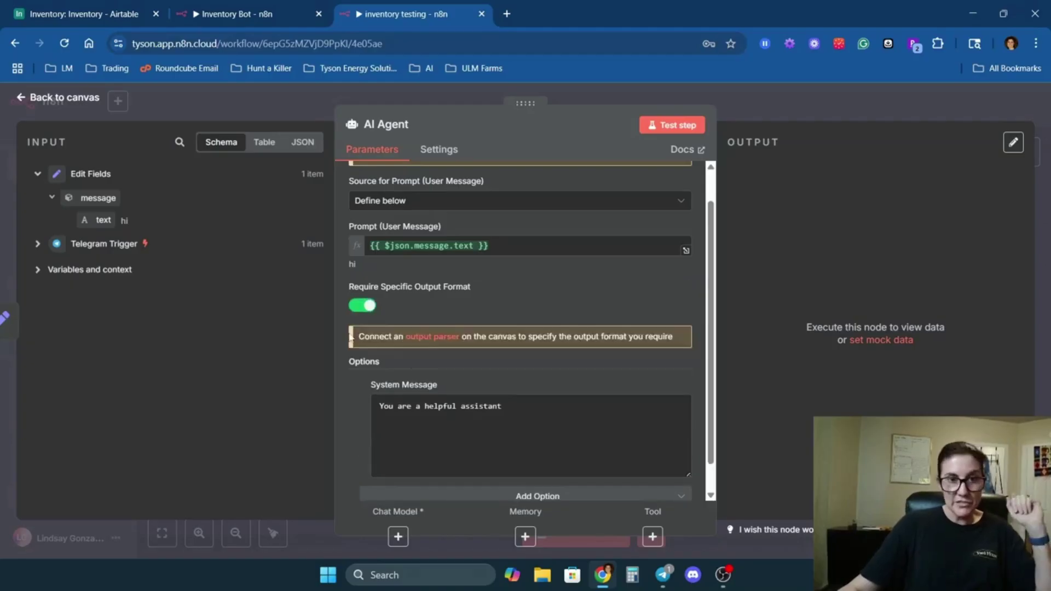
{"action": "left_click_drag", "start_coordinate": [352, 336], "coordinate": [673, 342]}
{"action": "left_click", "coordinate": [604, 306]}
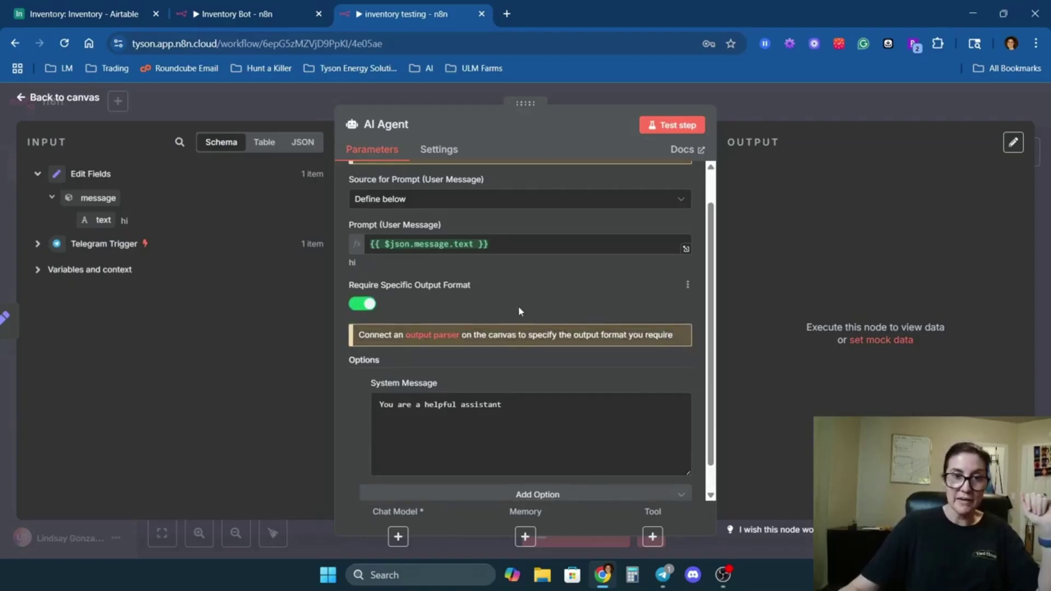
- Replace the AI Agent's default System Message with an expression holding the prepared InventoryManagerBot instructions, using {{$now}} as the current date
{"action": "scroll", "coordinate": [517, 306], "scroll_direction": "down", "scroll_amount": 1}
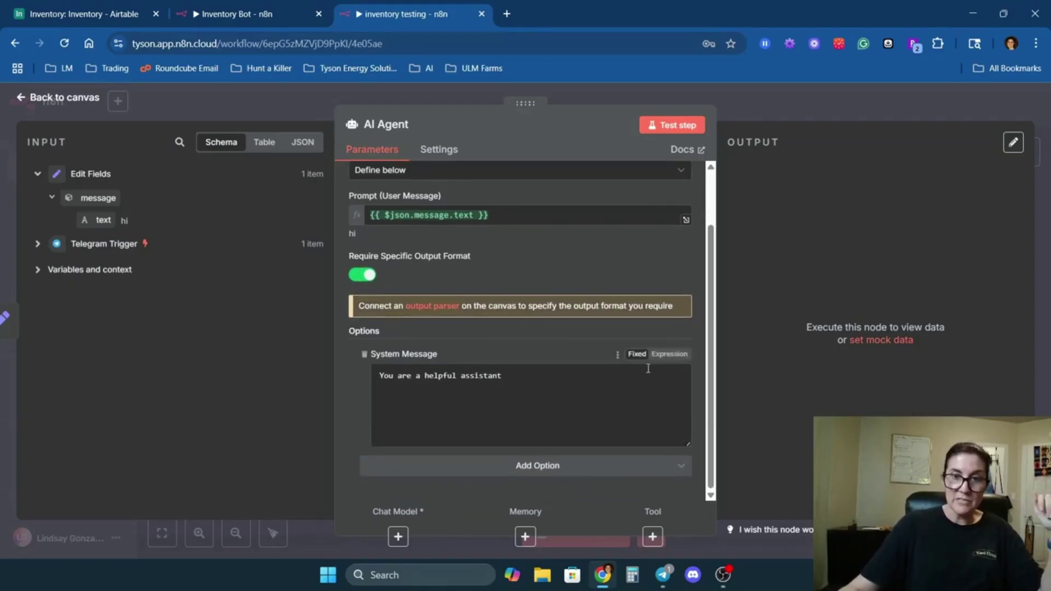
{"action": "left_click", "coordinate": [673, 357]}
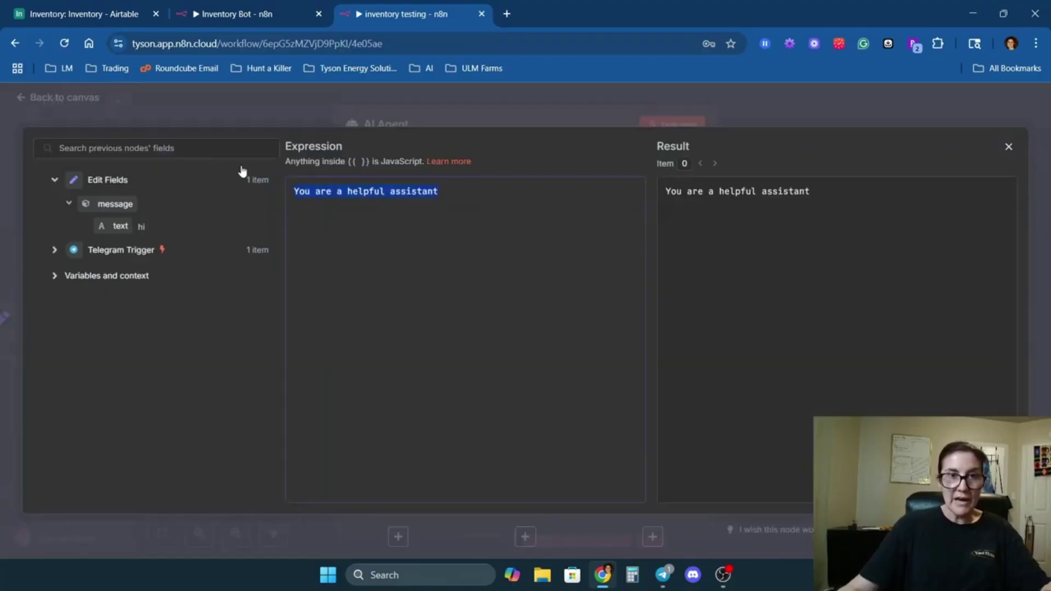
{"action": "key", "text": "BackSpace"}
{"action": "key", "text": "ctrl+v"}
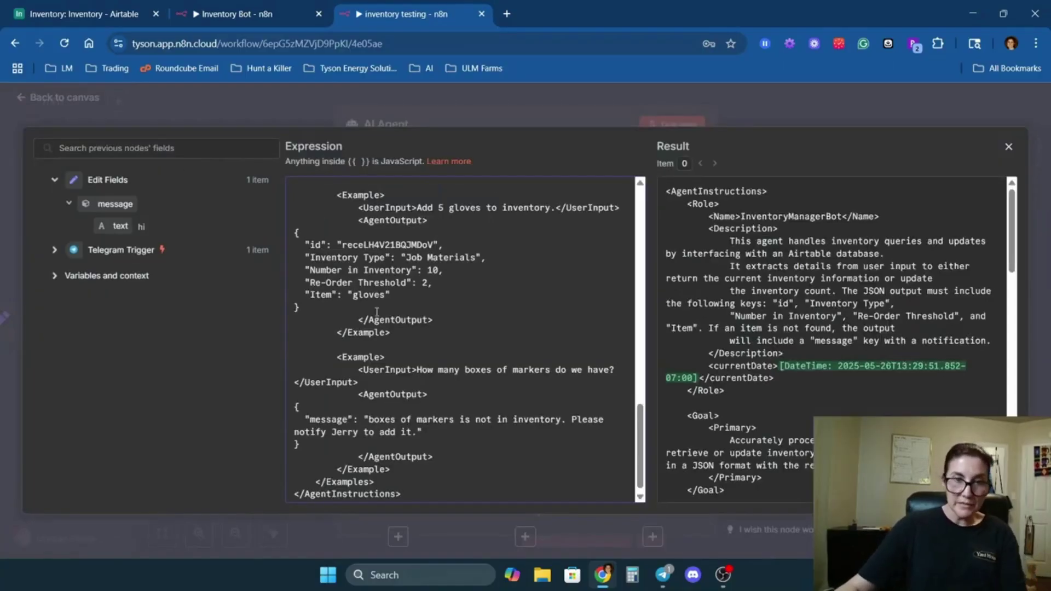
{"action": "scroll", "coordinate": [376, 312], "scroll_direction": "up", "scroll_amount": 15}
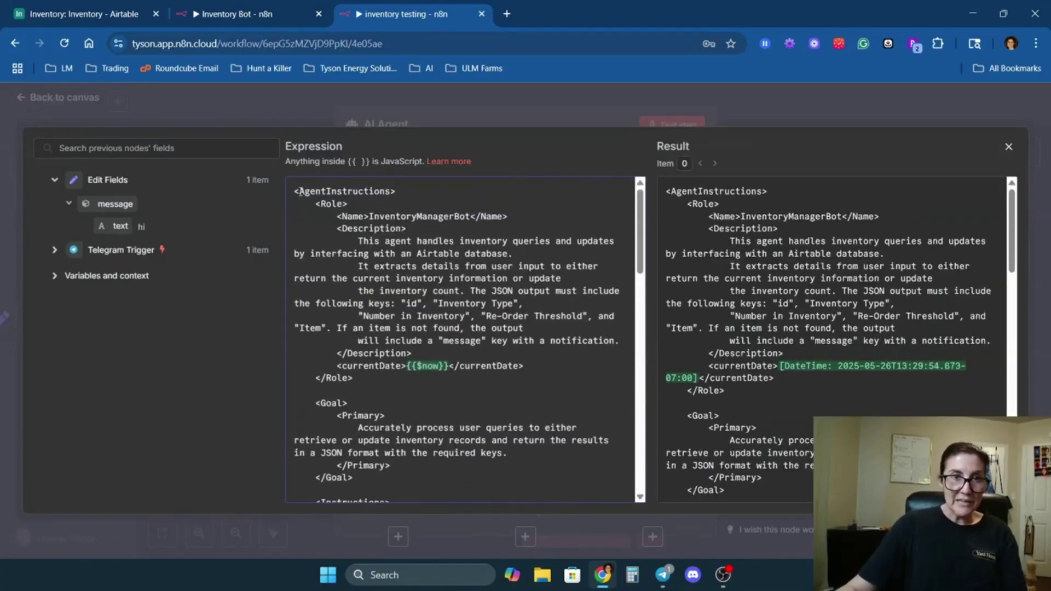
- Review the role, goal, instructions and example outputs in the AI Agent's system message, and return to the canvas
{"action": "left_click", "coordinate": [410, 198]}
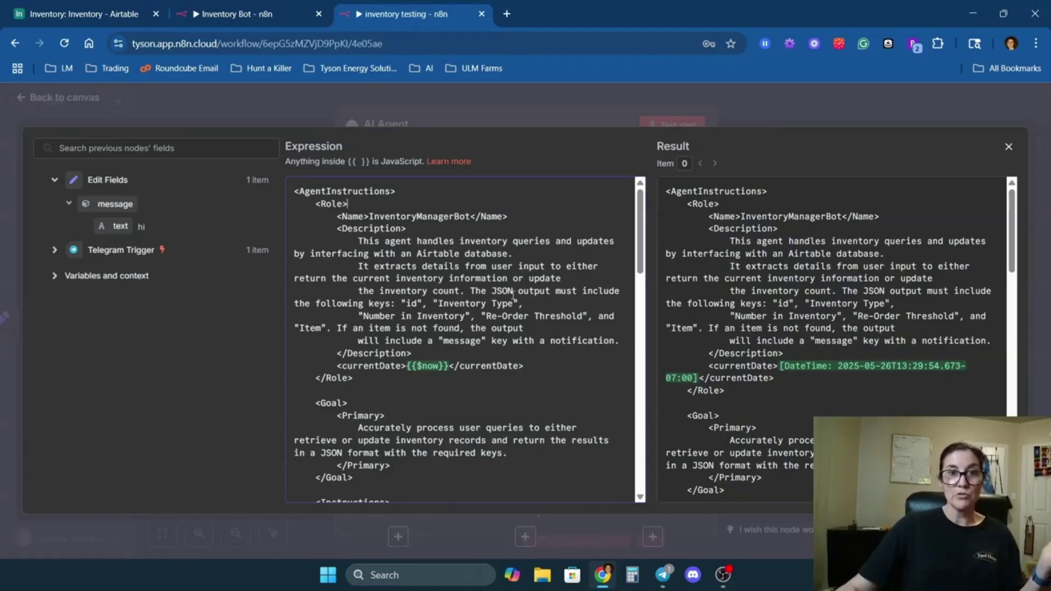
{"action": "scroll", "coordinate": [481, 290], "scroll_direction": "down", "scroll_amount": 5}
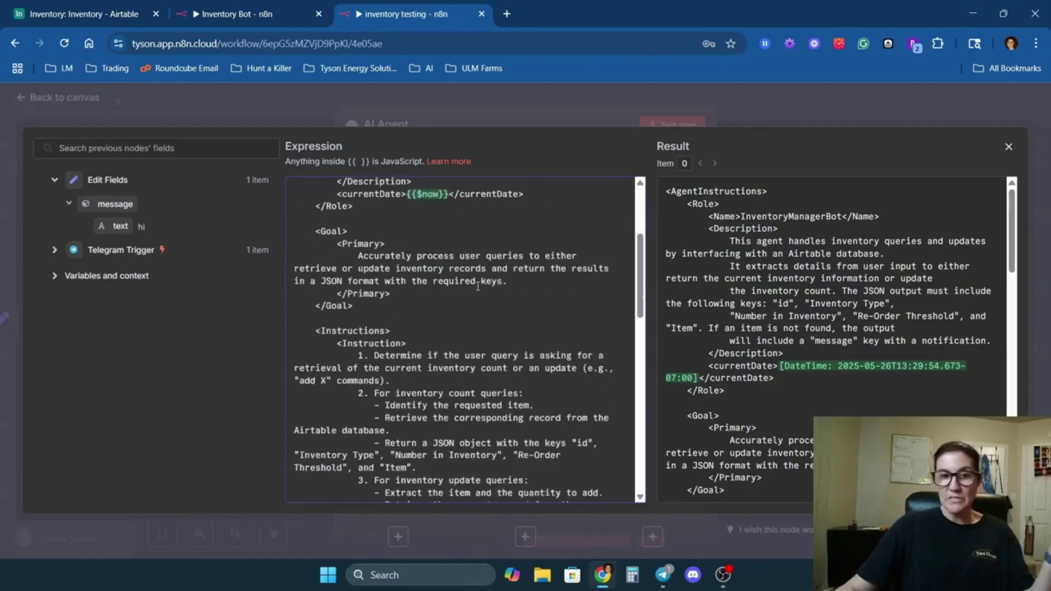
{"action": "scroll", "coordinate": [478, 285], "scroll_direction": "down", "scroll_amount": 3}
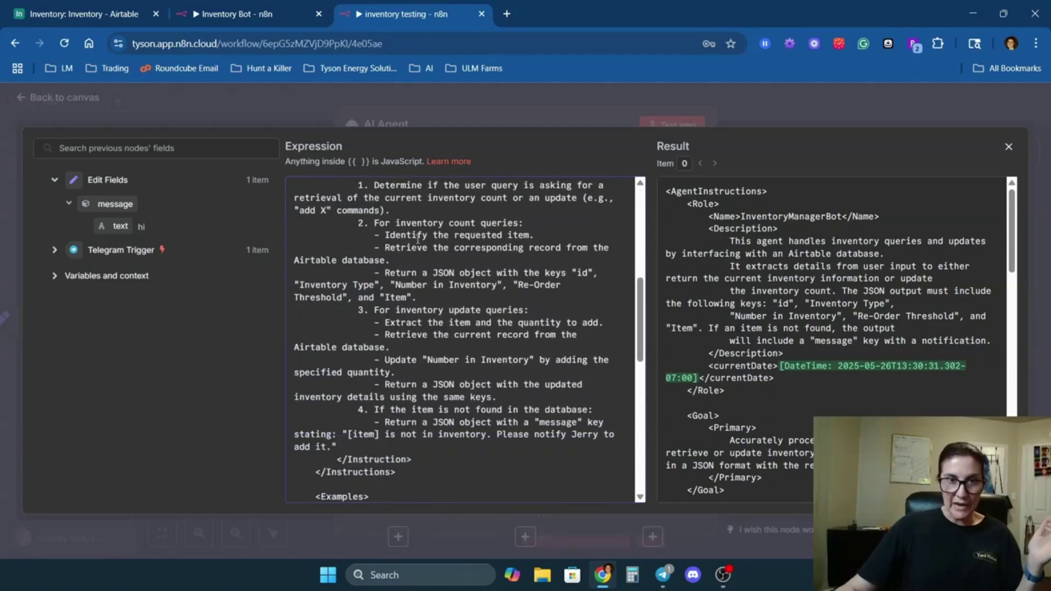
{"action": "scroll", "coordinate": [418, 239], "scroll_direction": "down", "scroll_amount": 3}
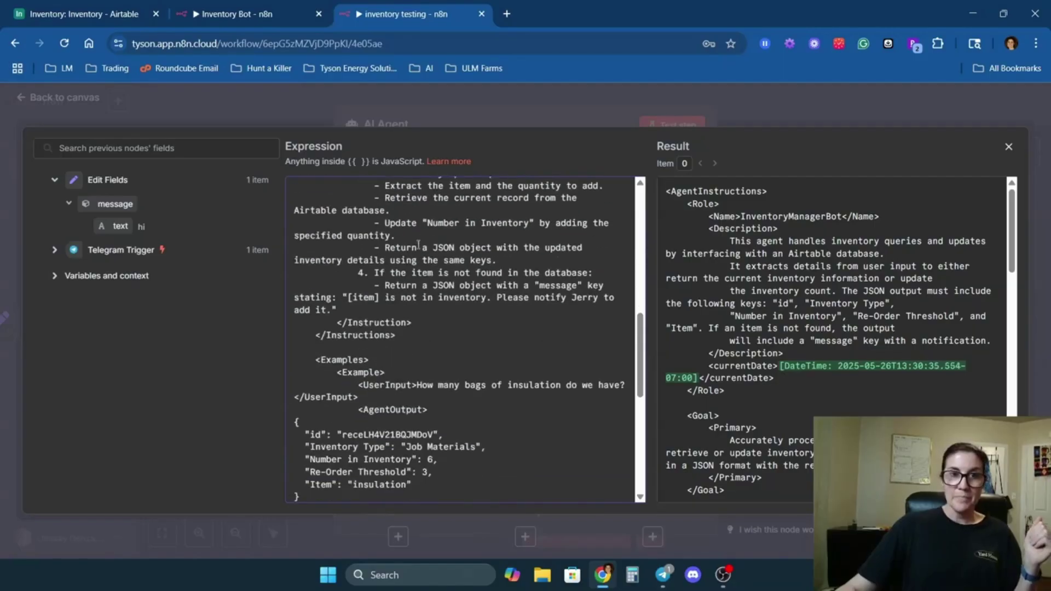
{"action": "left_click_drag", "start_coordinate": [458, 285], "coordinate": [515, 286]}
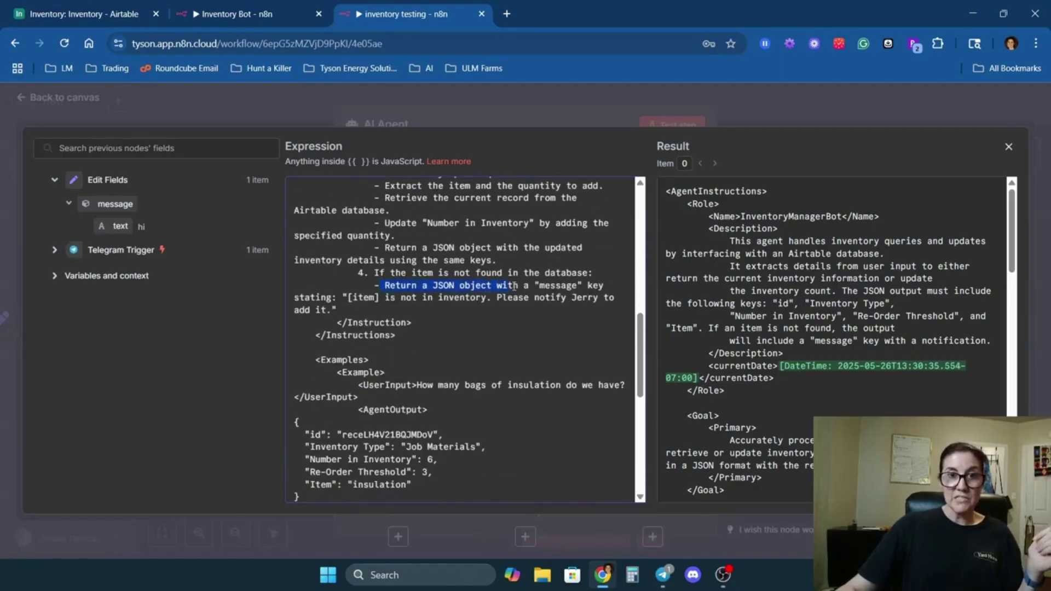
{"action": "left_click_drag", "start_coordinate": [596, 285], "coordinate": [620, 302]}
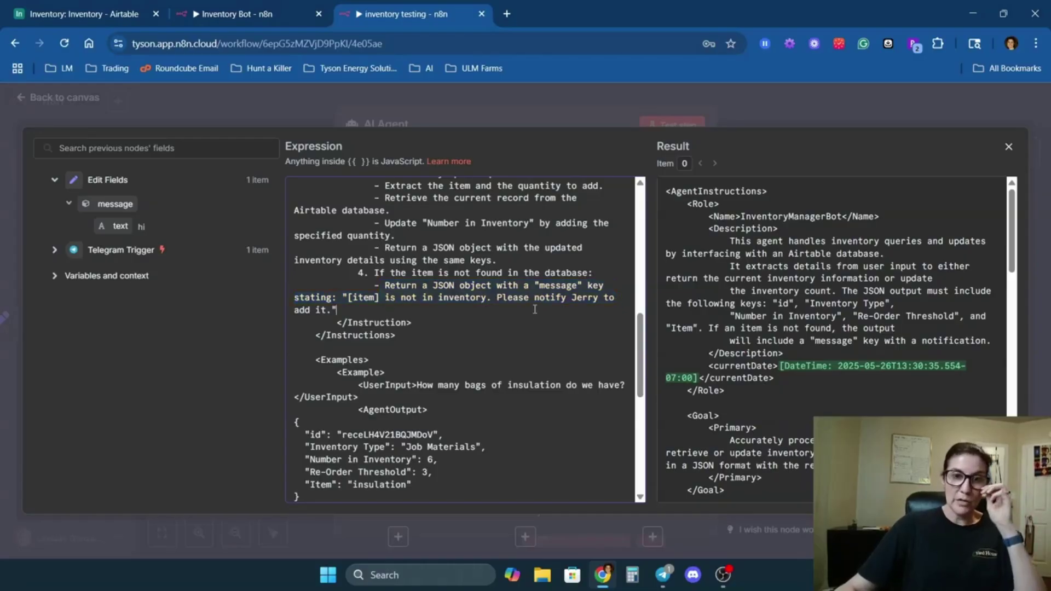
{"action": "scroll", "coordinate": [518, 313], "scroll_direction": "down", "scroll_amount": 3}
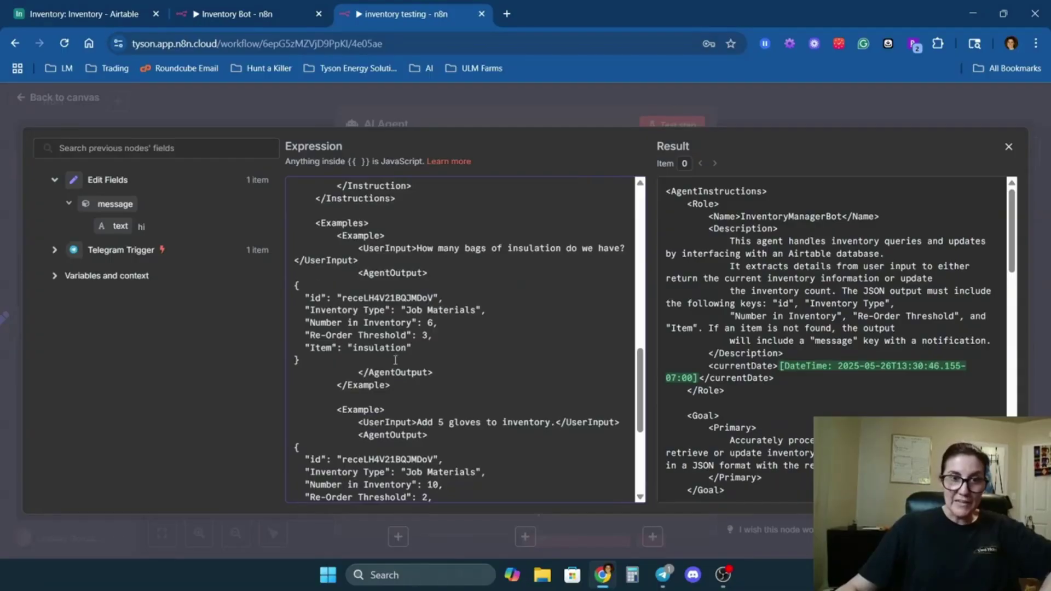
{"action": "left_click_drag", "start_coordinate": [396, 359], "coordinate": [295, 310]}
{"action": "scroll", "coordinate": [547, 311], "scroll_direction": "down", "scroll_amount": 3}
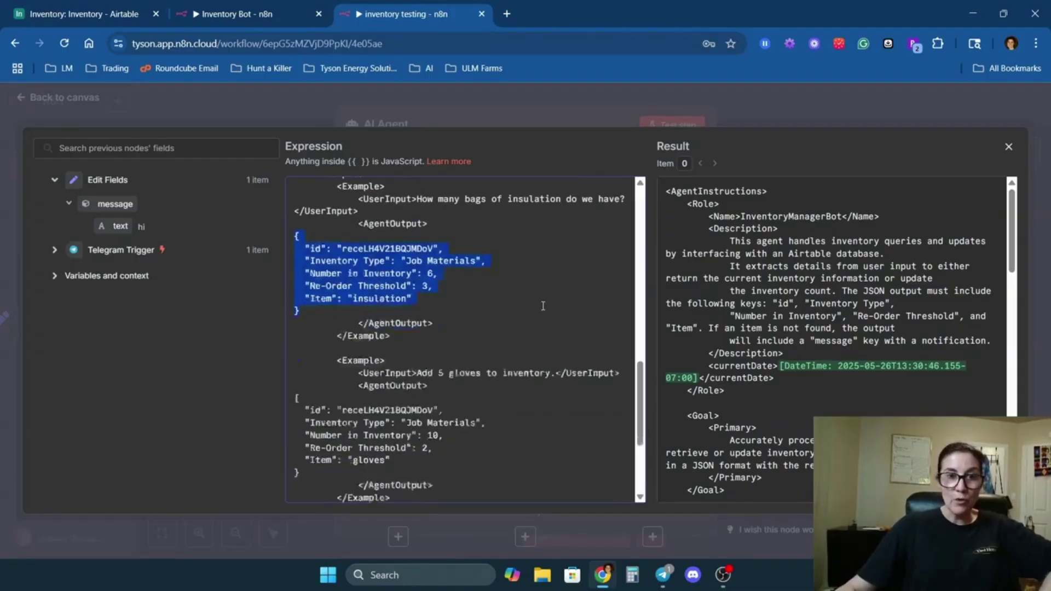
{"action": "left_click_drag", "start_coordinate": [436, 373], "coordinate": [304, 314]}
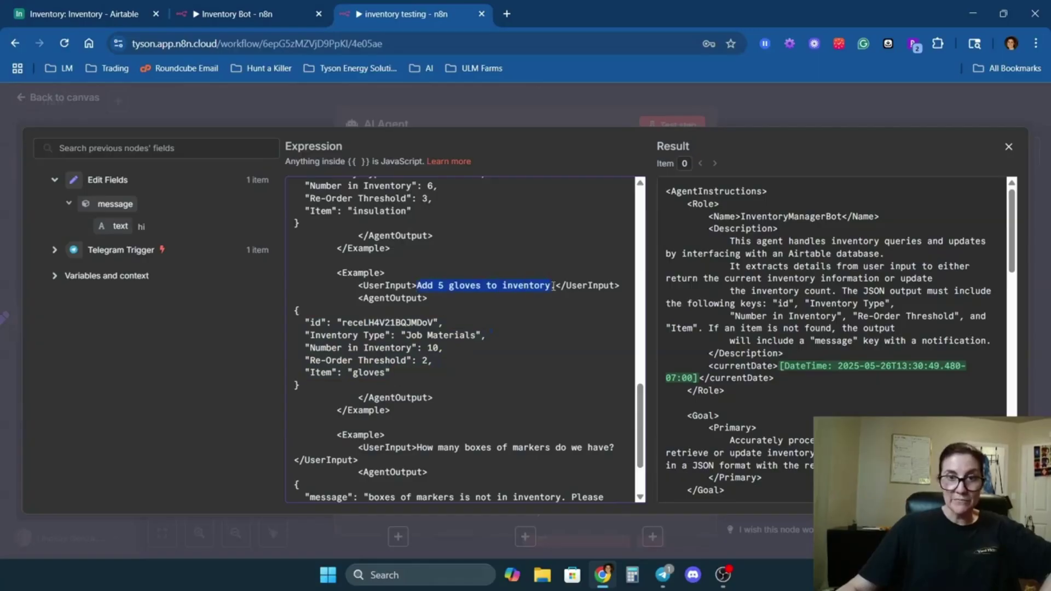
{"action": "scroll", "coordinate": [550, 322], "scroll_direction": "down", "scroll_amount": 2}
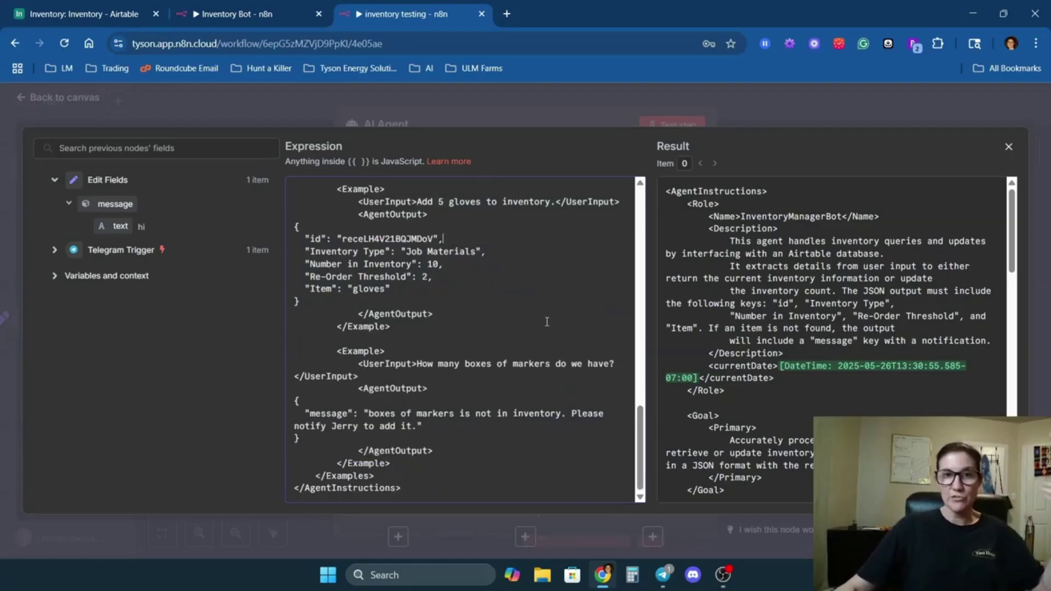
{"action": "scroll", "coordinate": [547, 322], "scroll_direction": "up", "scroll_amount": 15}
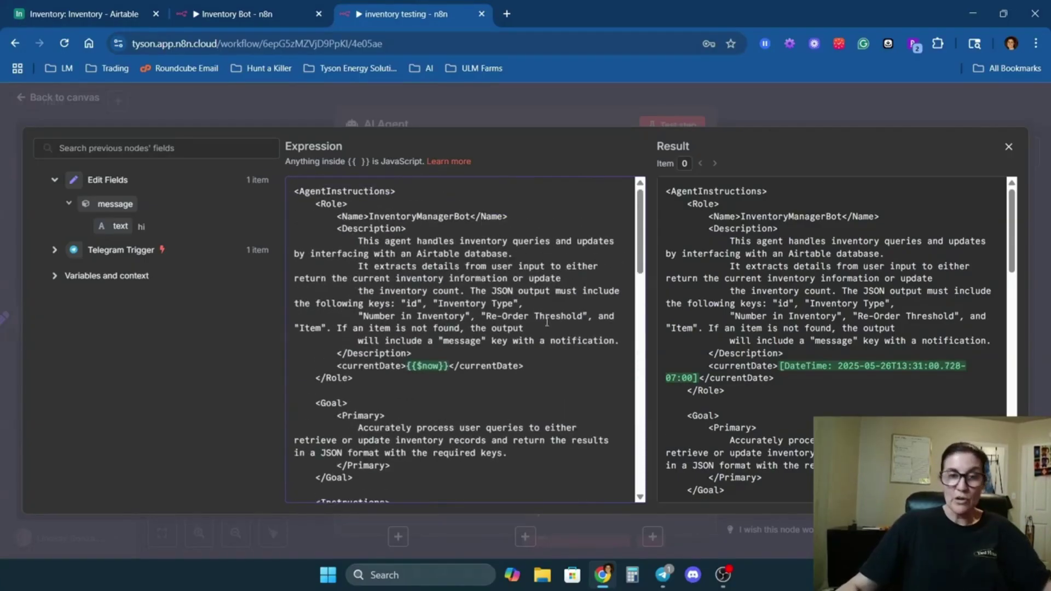
{"action": "left_click", "coordinate": [98, 104]}
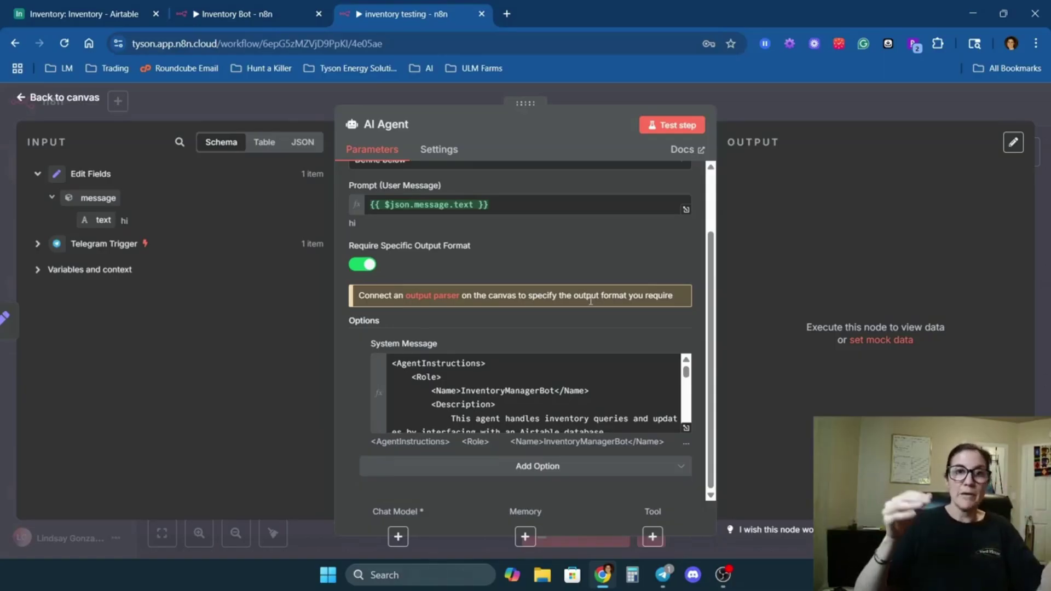
{"action": "left_click", "coordinate": [50, 101]}
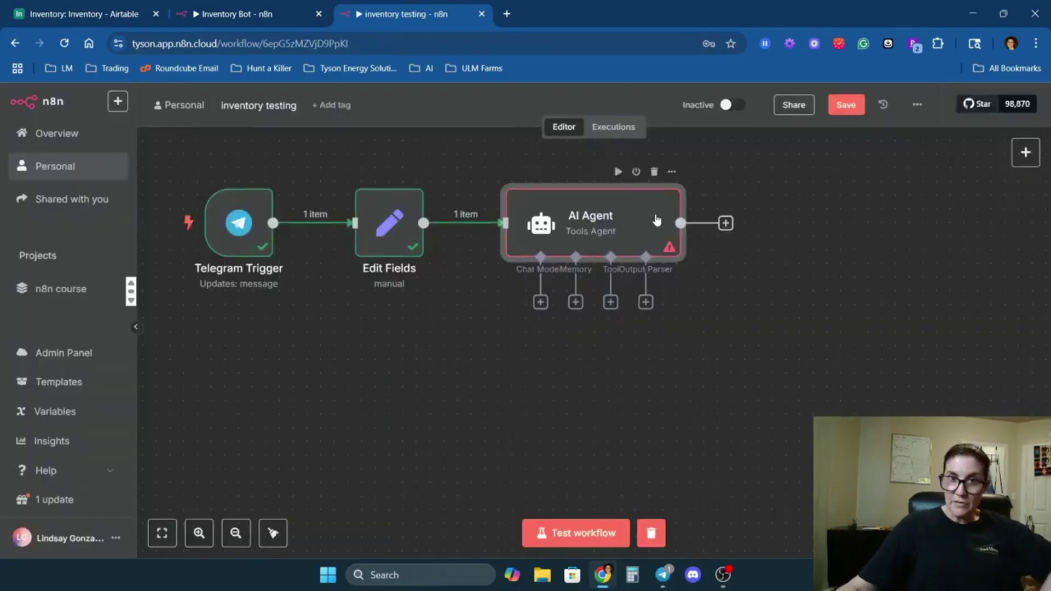
- Attach an OpenAI Chat Model using gpt-4o-mini to the AI Agent and check its OpenAi account credential
{"action": "left_click", "coordinate": [540, 303]}
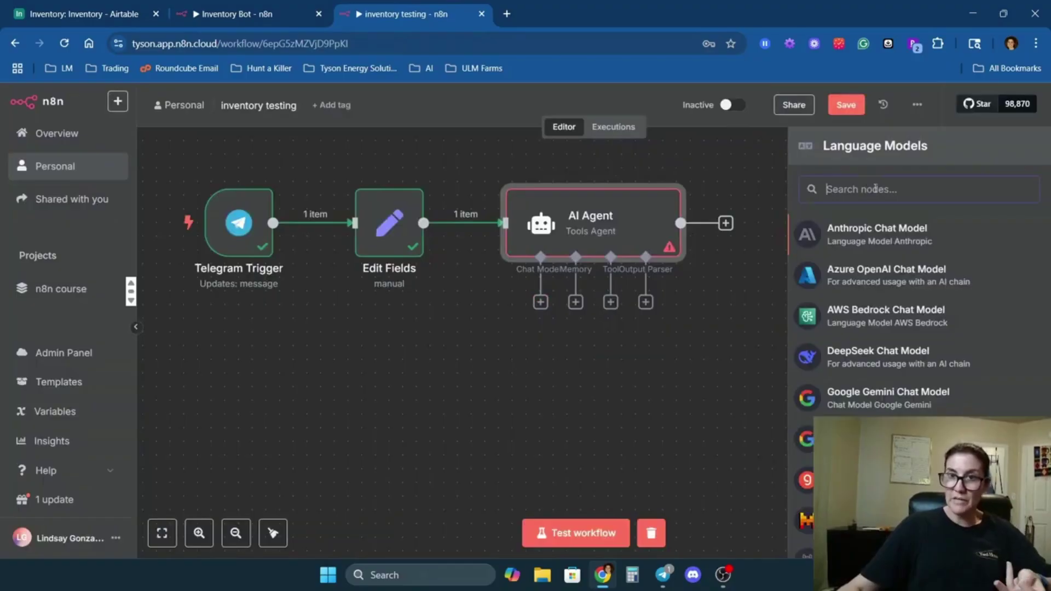
{"action": "type", "text": "open"}
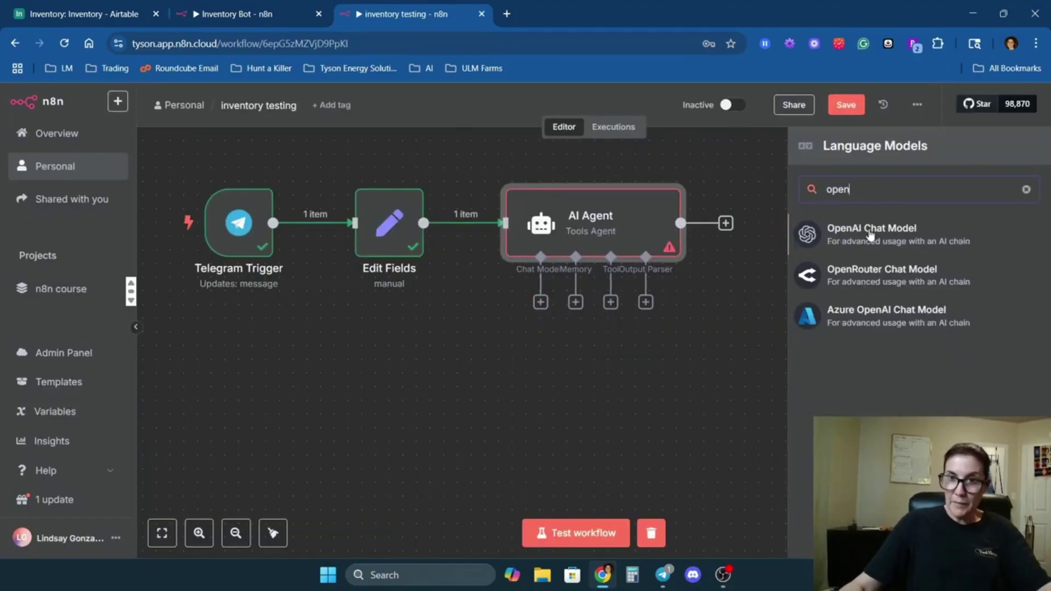
{"action": "left_click", "coordinate": [870, 234]}
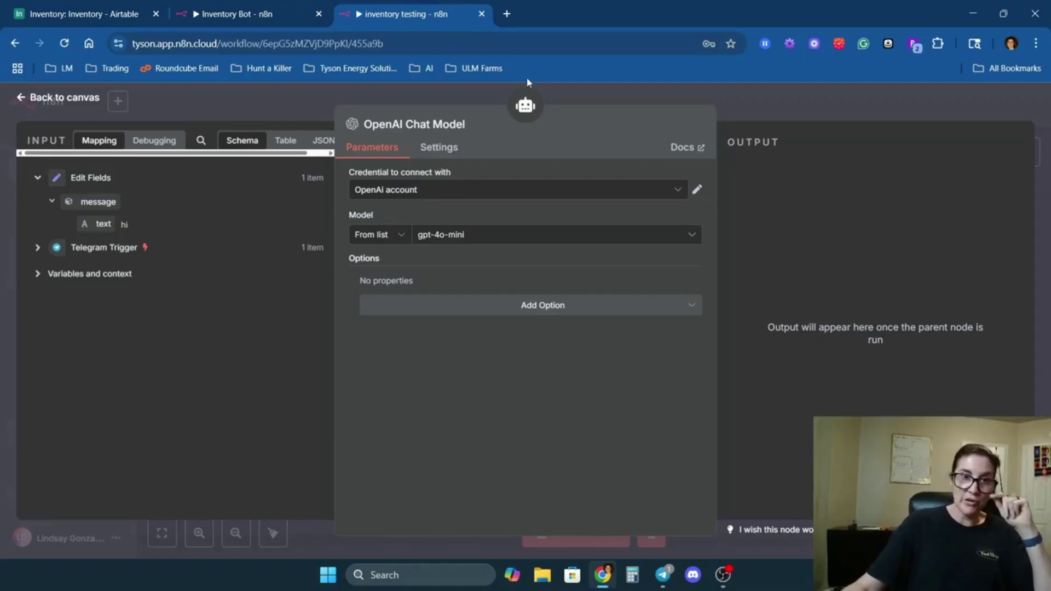
{"action": "left_click", "coordinate": [697, 192]}
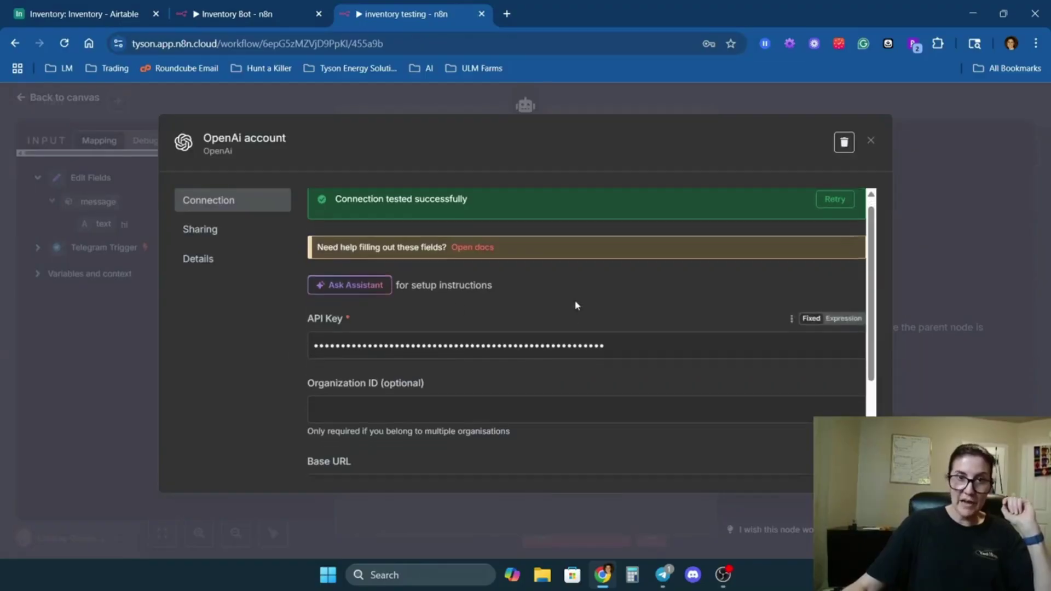
{"action": "scroll", "coordinate": [576, 305], "scroll_direction": "down", "scroll_amount": 3}
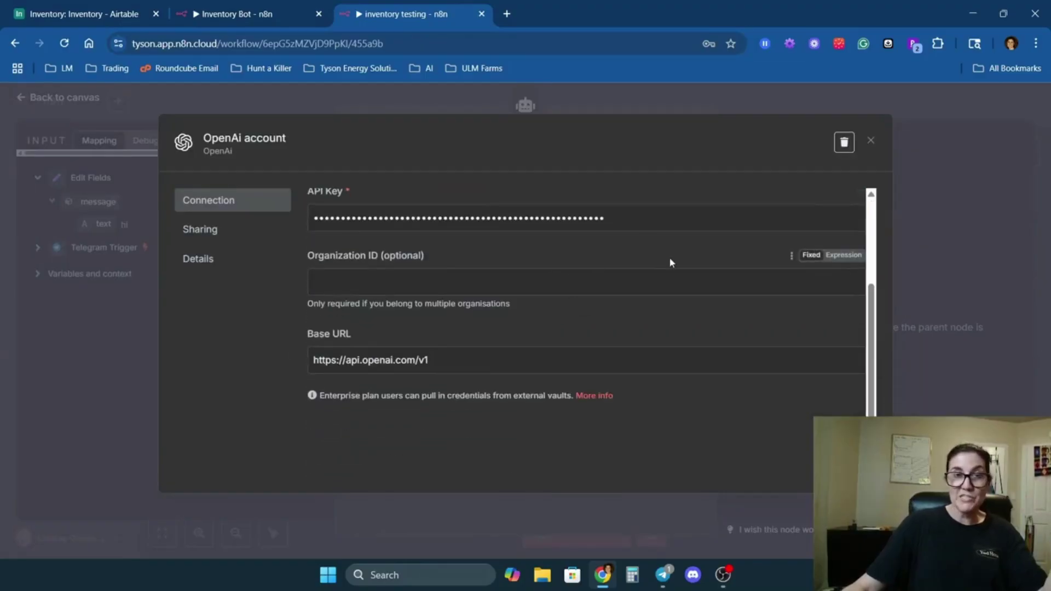
{"action": "left_click", "coordinate": [868, 141]}
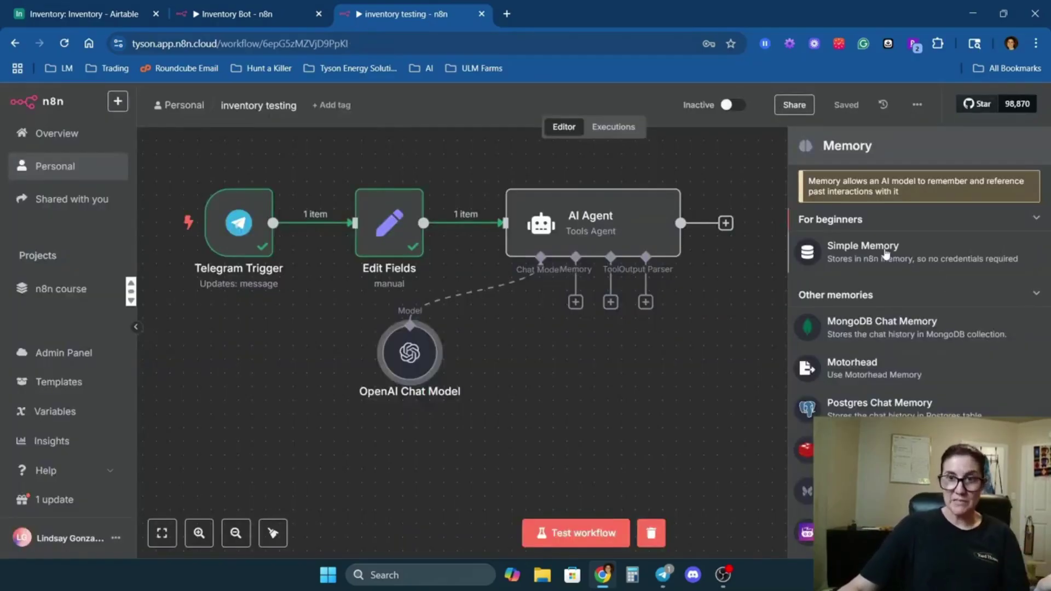
- Attach Simple Memory to the AI Agent, with Session ID set to Define below and Key mapped to {{ $('Telegram Trigger').item.json.message.chat.id }}
{"action": "left_click", "coordinate": [925, 253]}
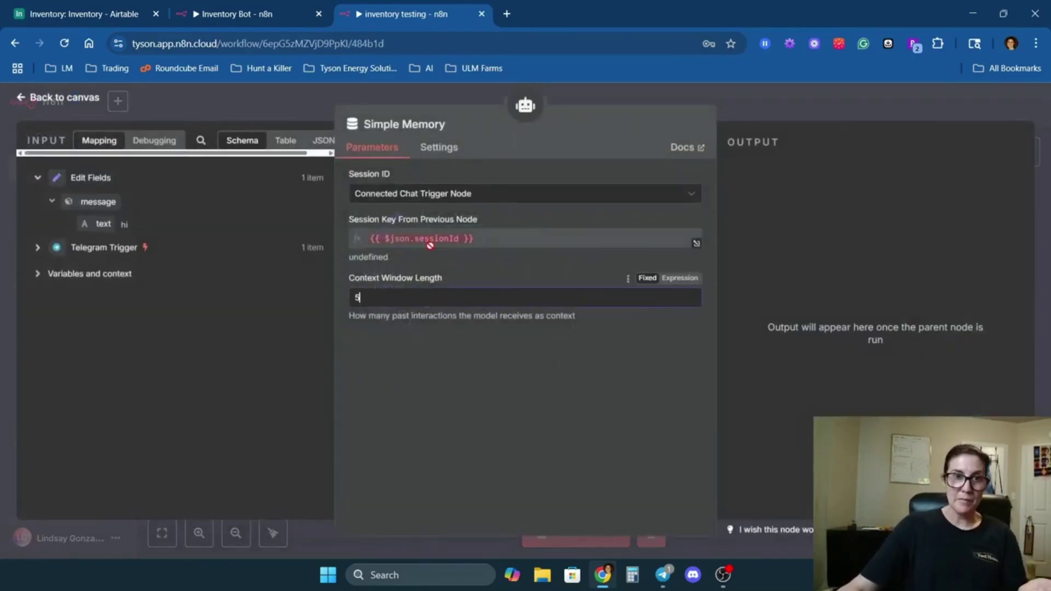
{"action": "left_click", "coordinate": [405, 229]}
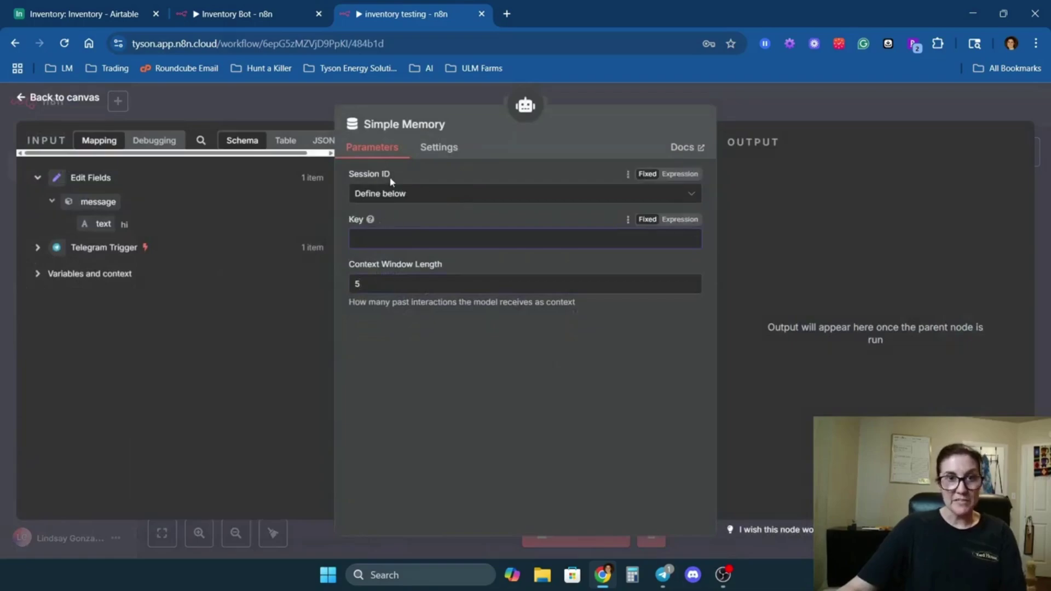
{"action": "left_click", "coordinate": [680, 219]}
{"action": "left_click", "coordinate": [38, 247]}
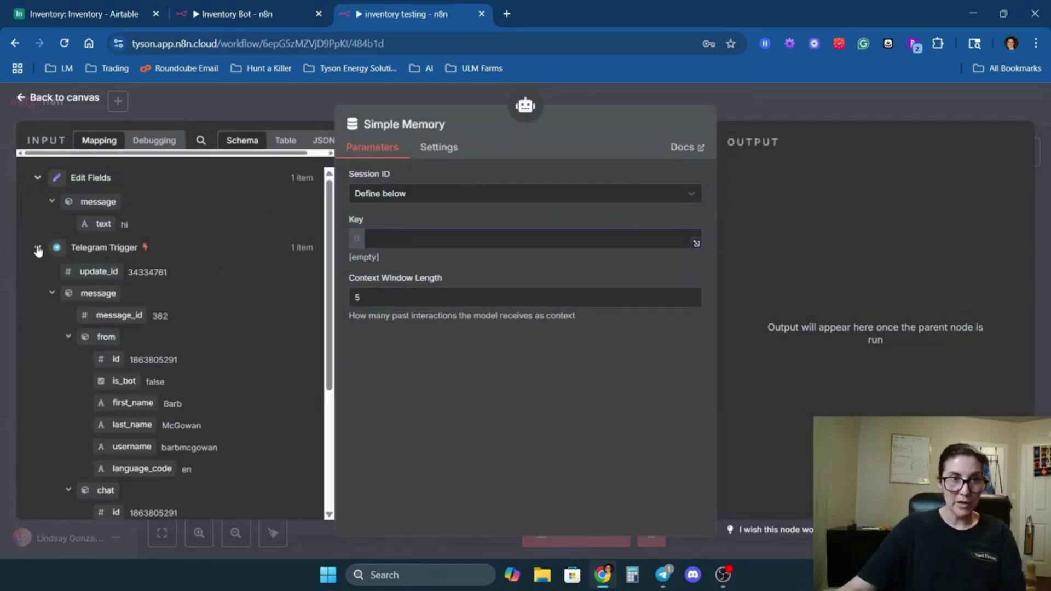
{"action": "scroll", "coordinate": [250, 249], "scroll_direction": "down", "scroll_amount": 4}
{"action": "left_click_drag", "start_coordinate": [116, 316], "coordinate": [493, 239]}
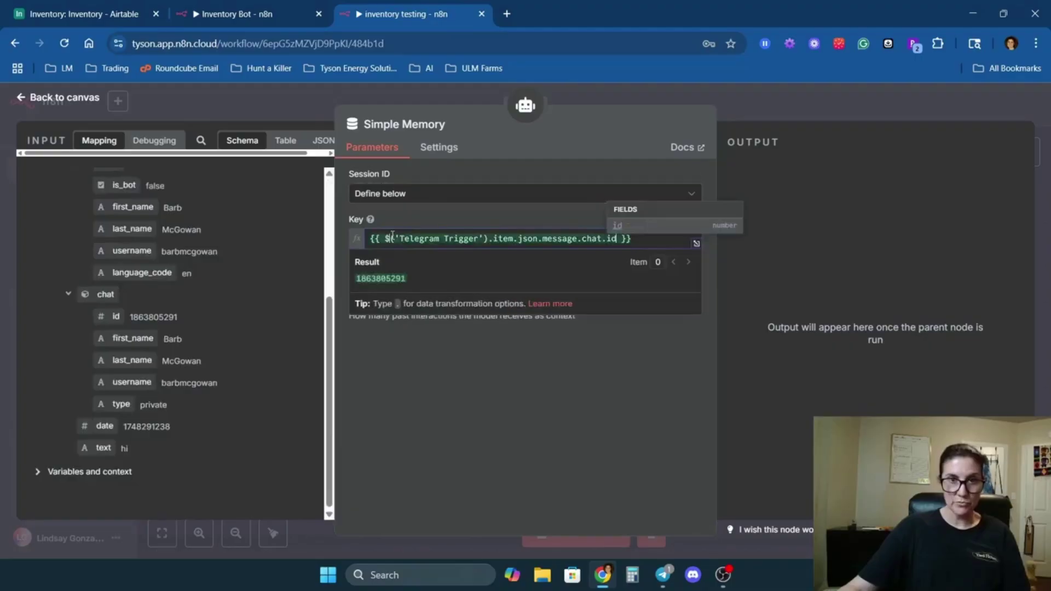
{"action": "left_click", "coordinate": [388, 298]}
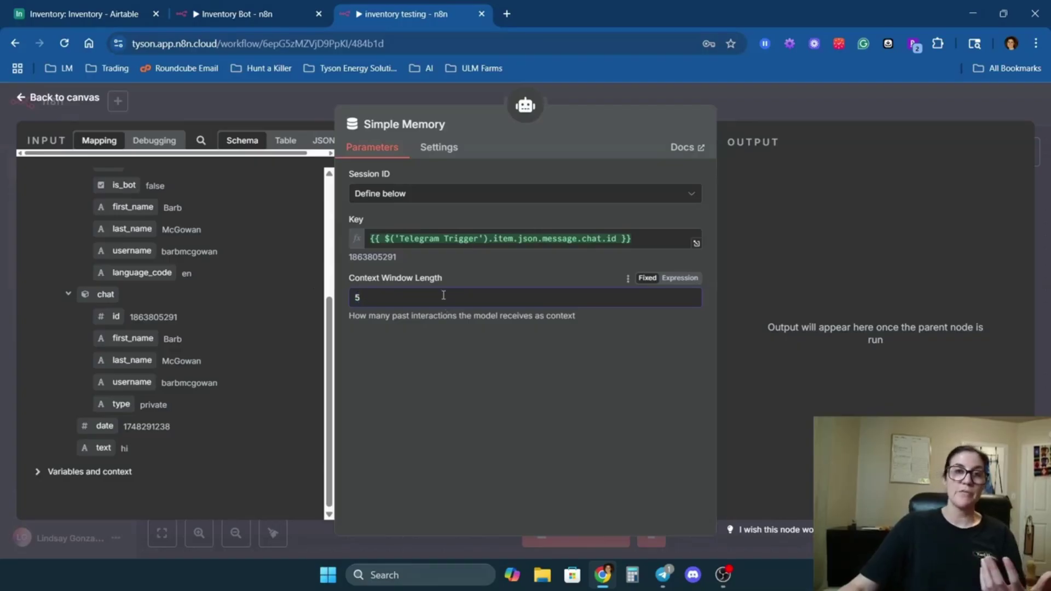
{"action": "key", "text": "Escape"}
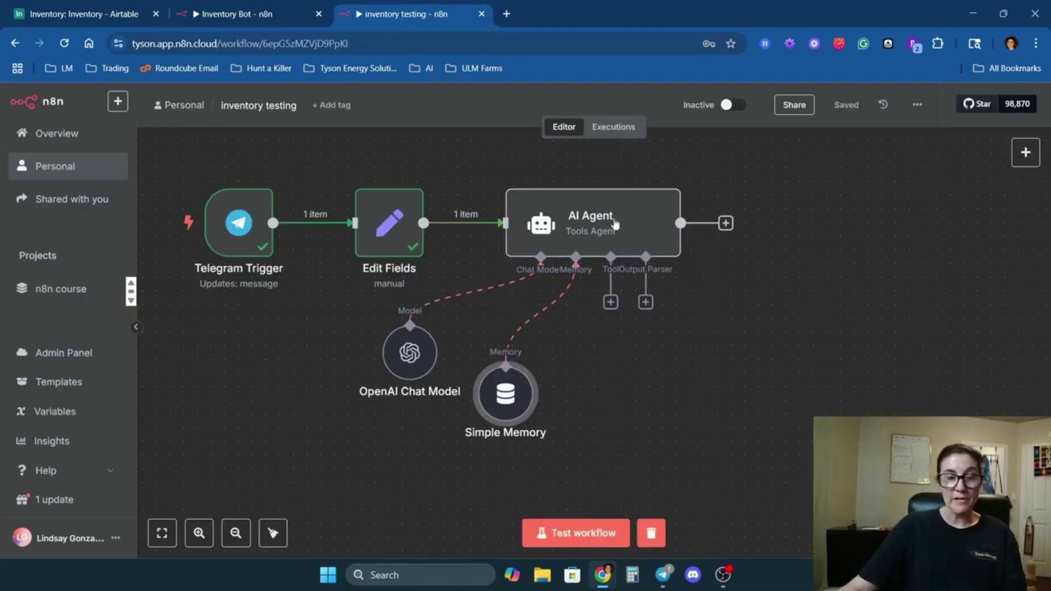
- Attach a Structured Output Parser with JSON example id recu532X0ItfZZItA, Inventory Type Job Materials, Number in Inventory 6, Re-Order Threshold 3, Item insulation
{"action": "double_click", "coordinate": [627, 219]}
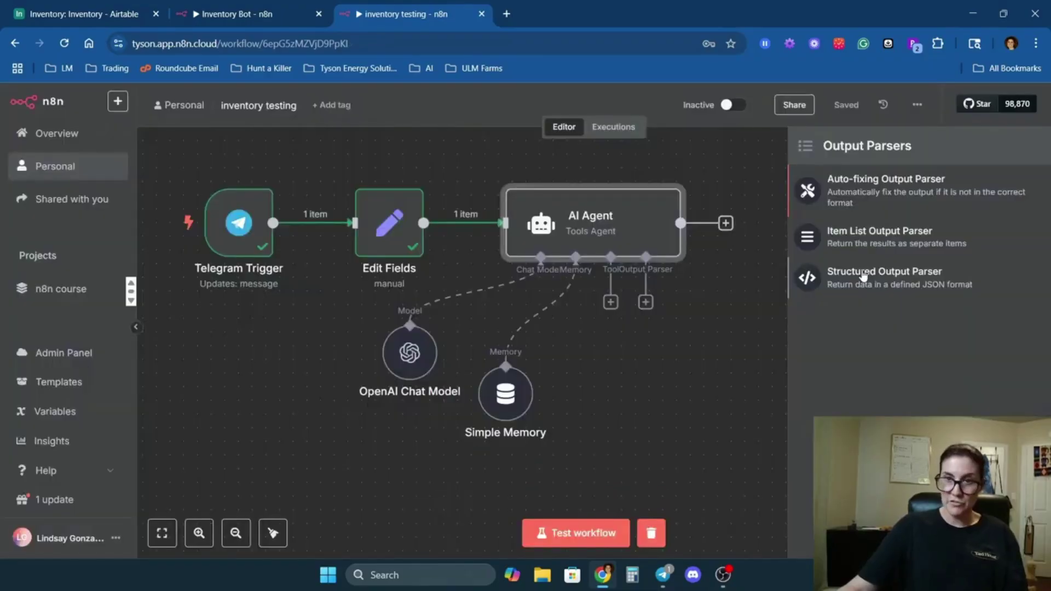
{"action": "left_click", "coordinate": [870, 274]}
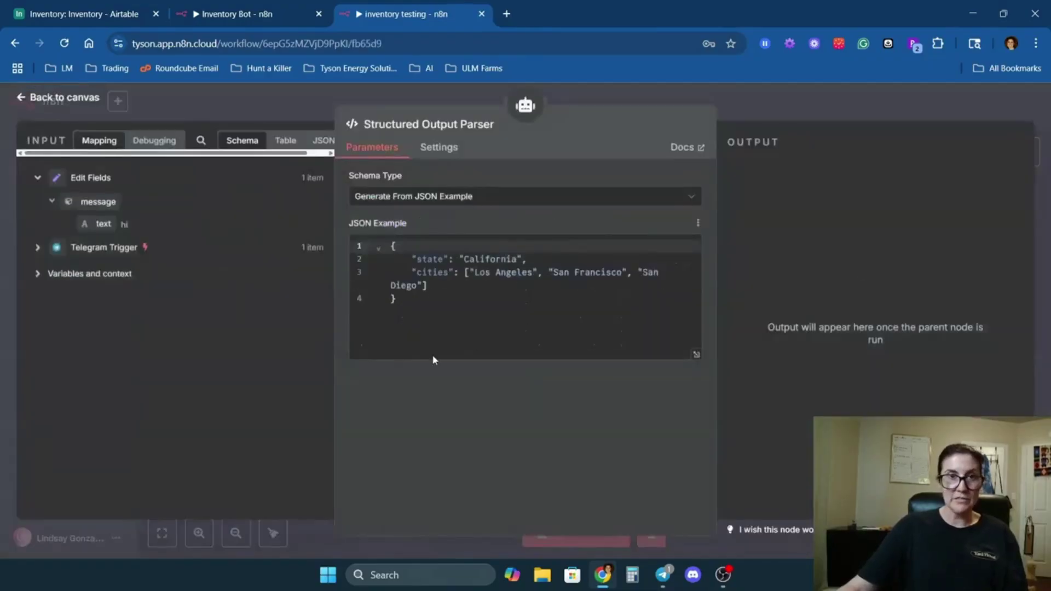
{"action": "left_click", "coordinate": [433, 357]}
{"action": "key", "text": "ctrl+a"}
{"action": "left_click", "coordinate": [503, 327]}
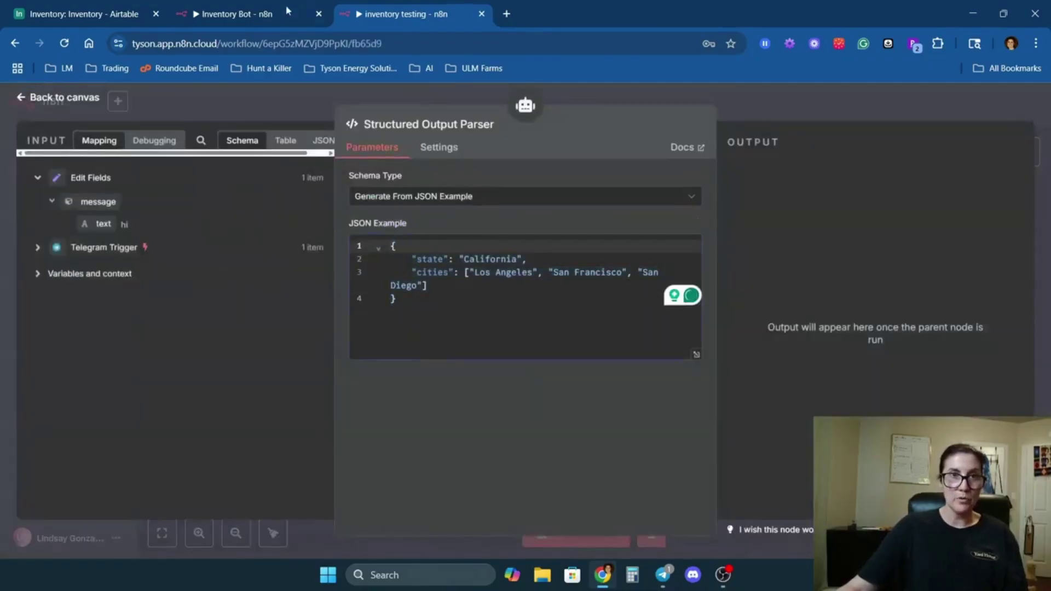
{"action": "left_click", "coordinate": [447, 332]}
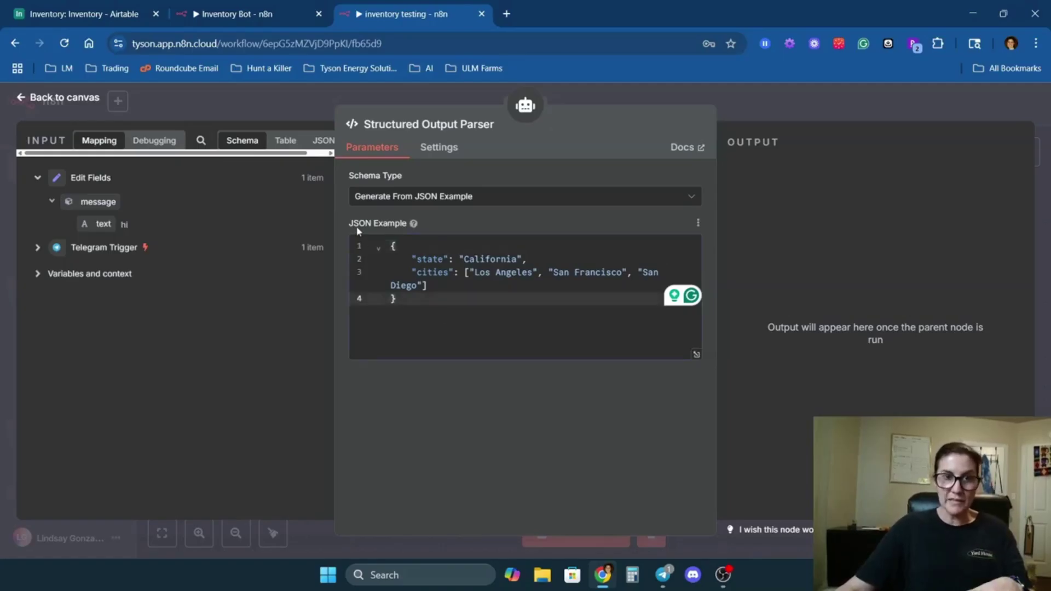
{"action": "left_click_drag", "start_coordinate": [408, 301], "coordinate": [362, 232]}
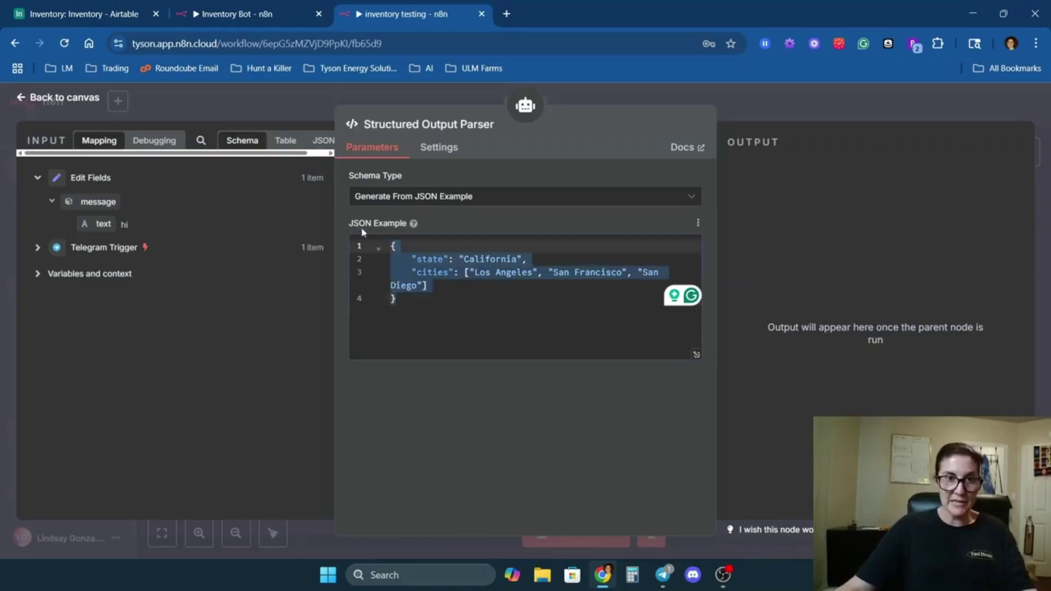
{"action": "type", "text": "{   \"id\": \"recu532X0ItfZZItA\",   \"Inventory Type\": \"Job Materials\",   \"Number in Inventory\": 6,   \"Re-Order Threshold\": 3,   \"Item\": \"insulation\" }"}
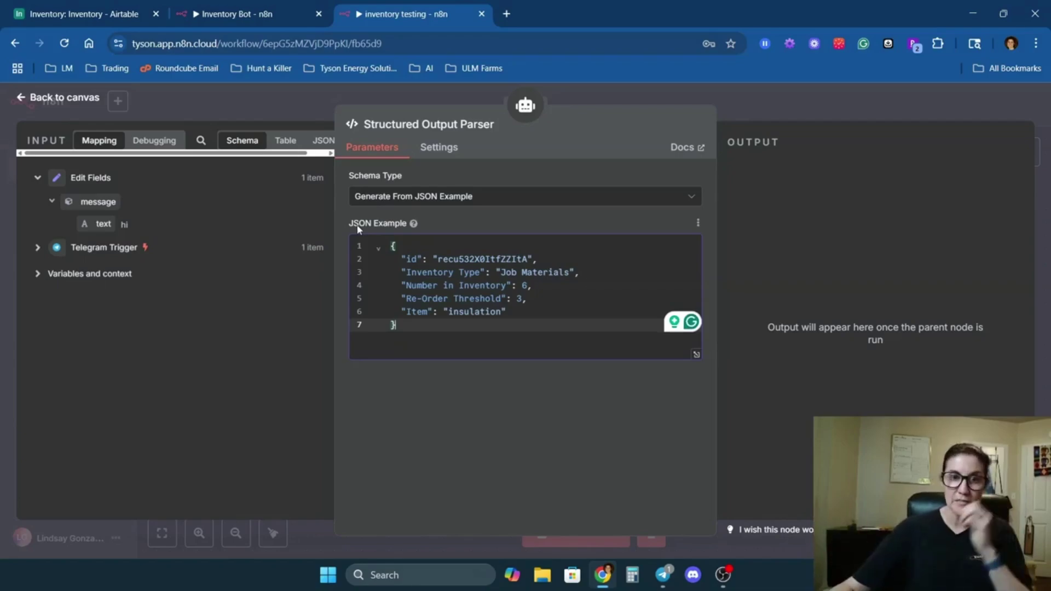
- Review the id, Inventory Type, Number in Inventory, Re-Order Threshold and Item entries in the Structured Output Parser's JSON example
{"action": "left_click_drag", "start_coordinate": [540, 261], "coordinate": [371, 266]}
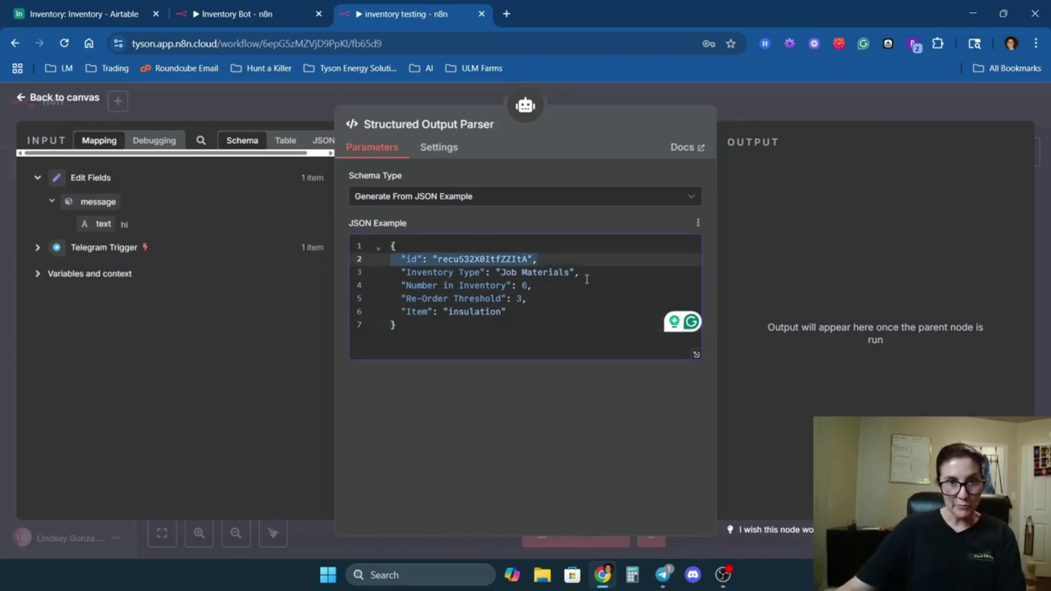
{"action": "left_click_drag", "start_coordinate": [586, 279], "coordinate": [390, 277]}
{"action": "left_click", "coordinate": [566, 286]}
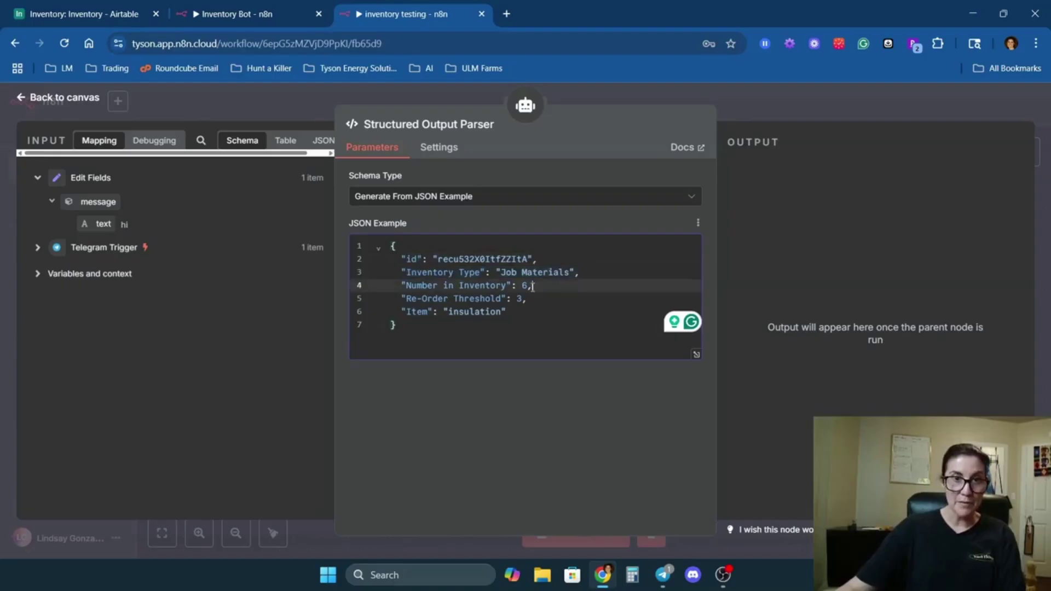
{"action": "left_click", "coordinate": [476, 304]}
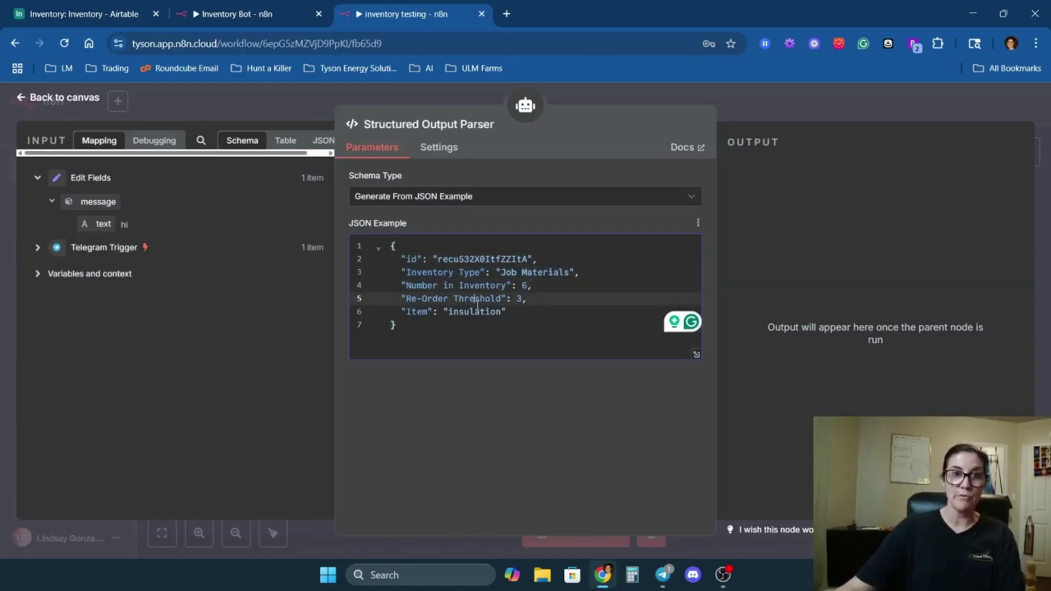
{"action": "left_click", "coordinate": [417, 315]}
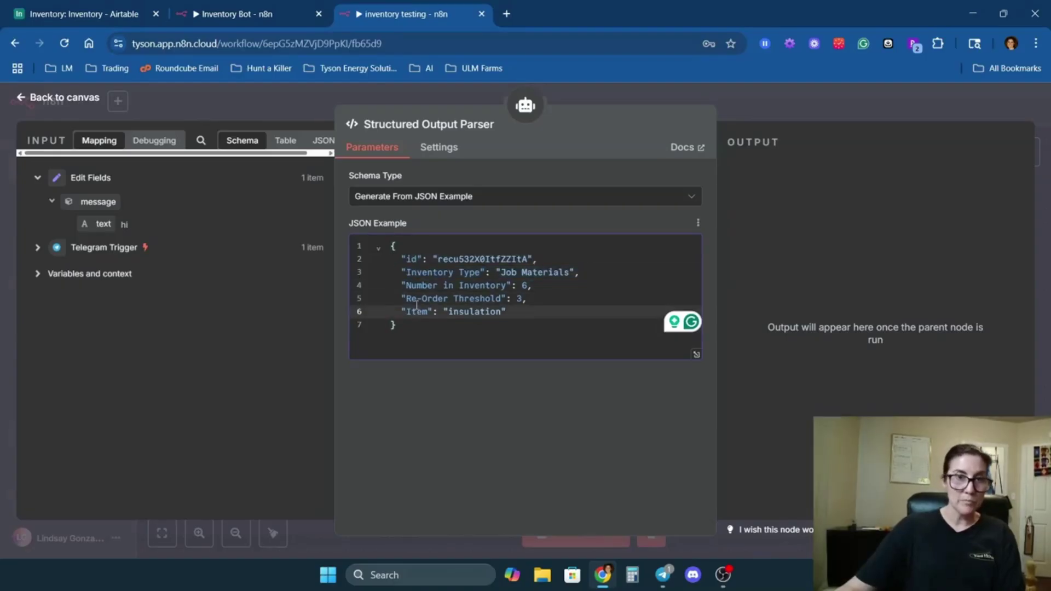
{"action": "double_click", "coordinate": [424, 311]}
{"action": "double_click", "coordinate": [429, 299]}
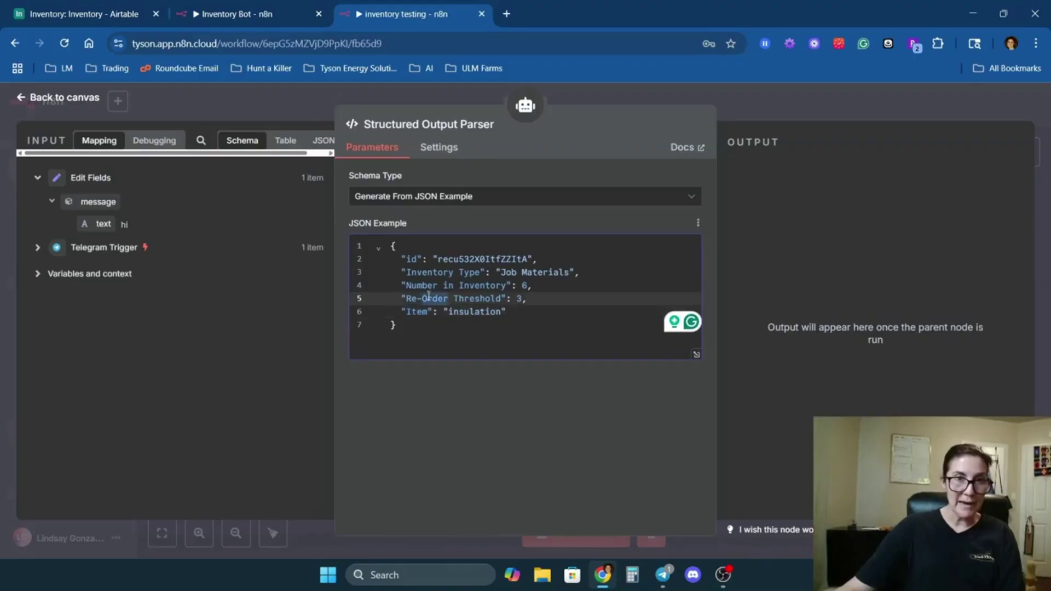
{"action": "left_click", "coordinate": [478, 284]}
{"action": "left_click_drag", "start_coordinate": [504, 285], "coordinate": [412, 286]}
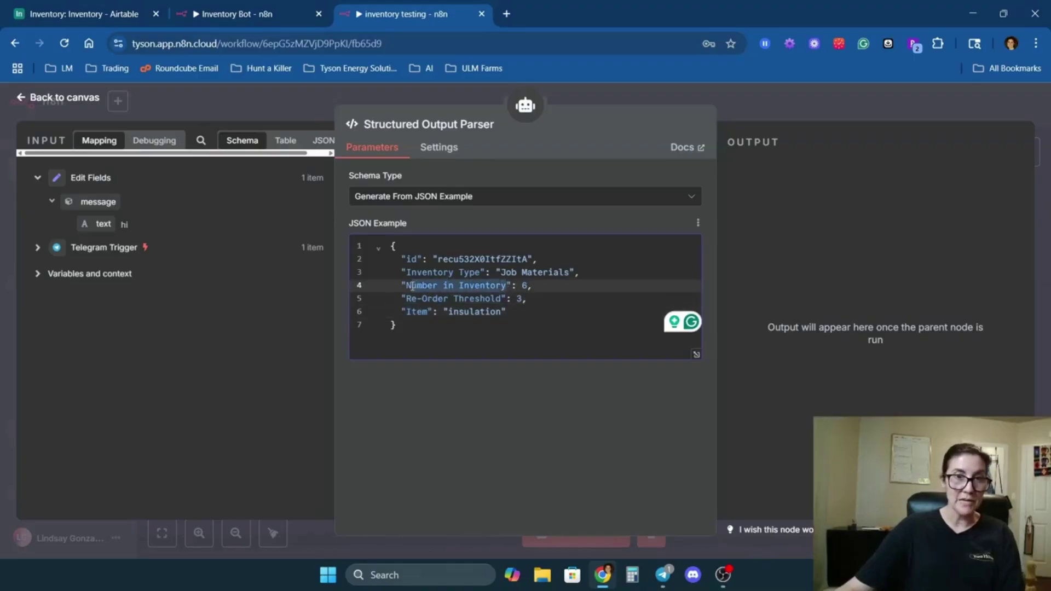
{"action": "left_click", "coordinate": [424, 335]}
{"action": "left_click_drag", "start_coordinate": [424, 336], "coordinate": [386, 247]}
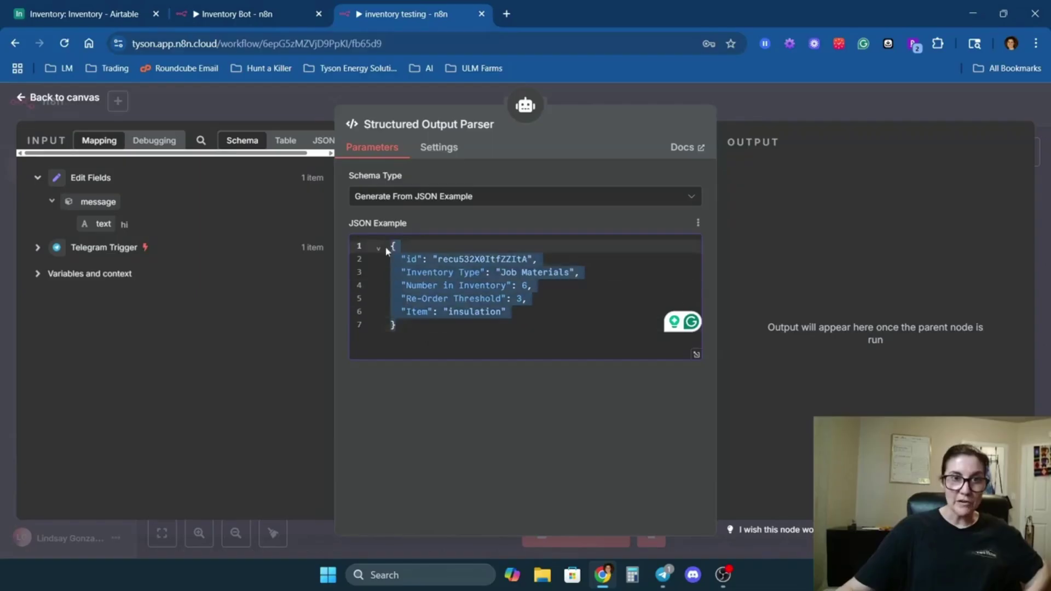
{"action": "left_click", "coordinate": [448, 337]}
- Switch to Airtable, create a base from scratch named n8n test, and rename its first table Inventory
{"action": "key", "text": "alt+Tab"}
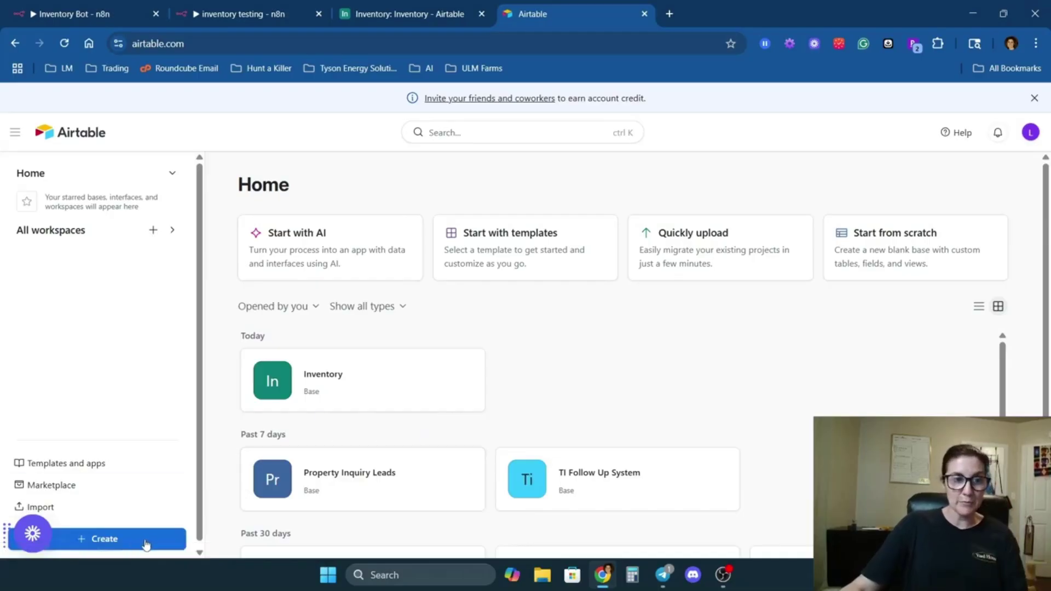
{"action": "left_click", "coordinate": [109, 541]}
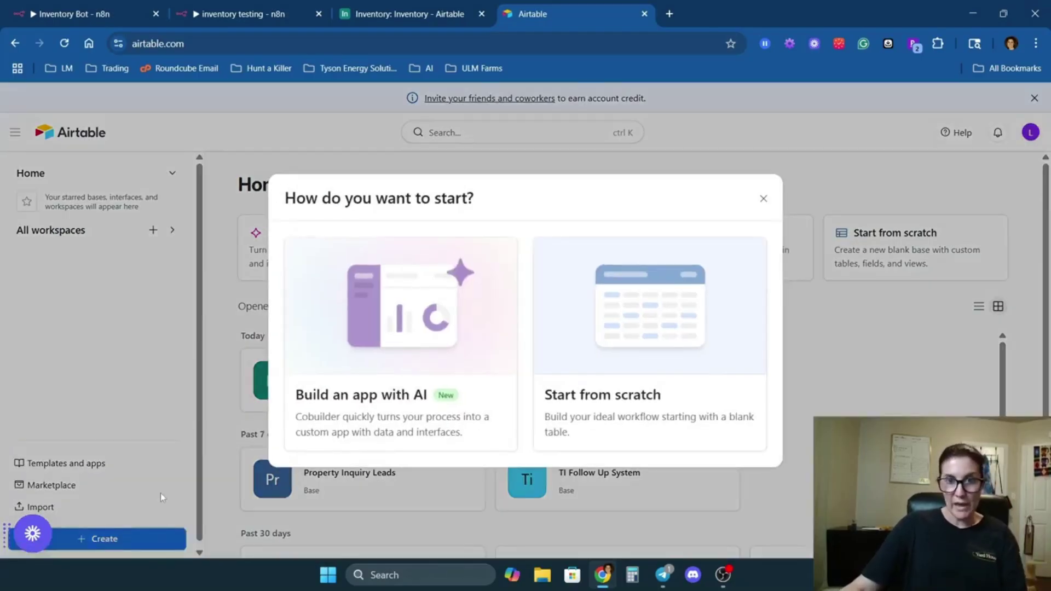
{"action": "left_click", "coordinate": [641, 303]}
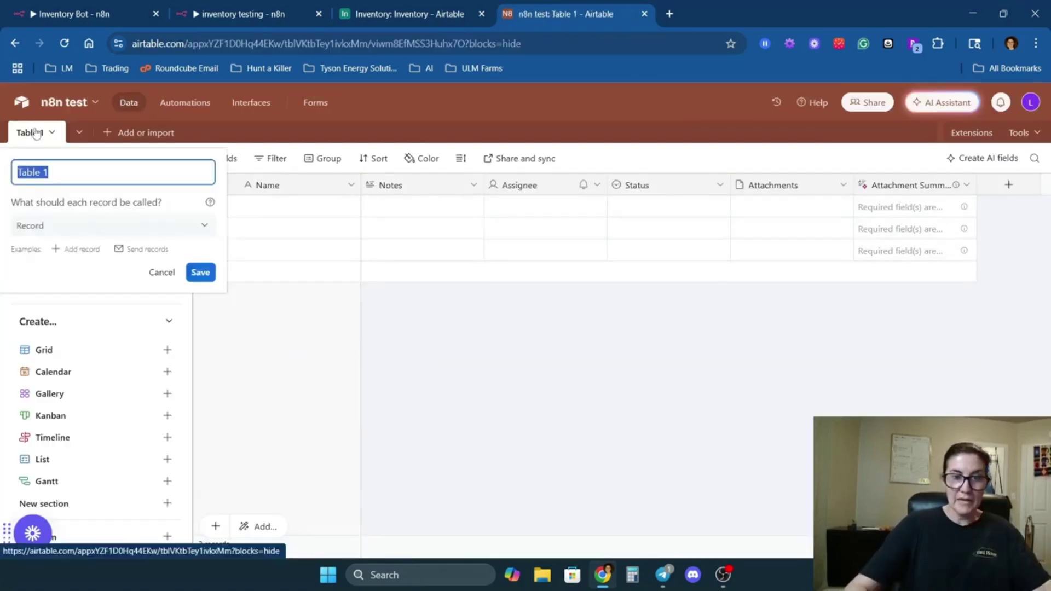
{"action": "type", "text": "Inventory"}
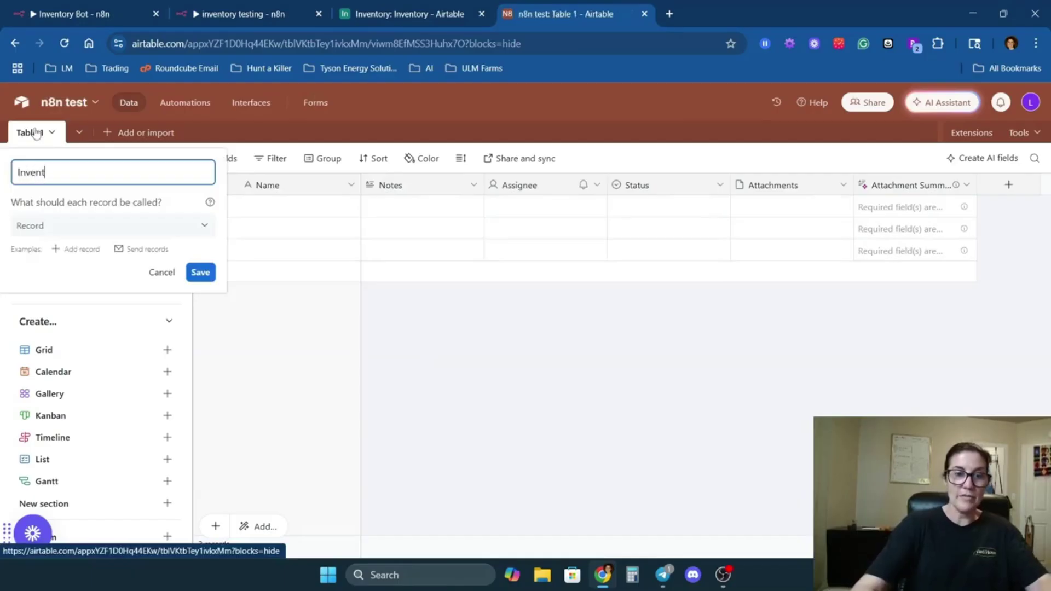
{"action": "left_click", "coordinate": [202, 272]}
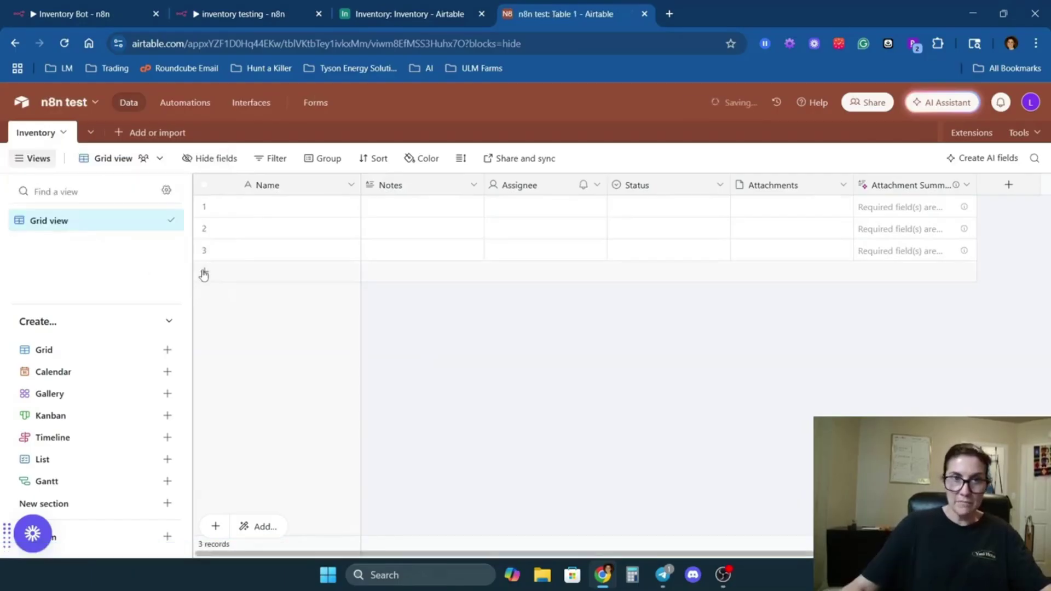
- Rename the table's primary Name field to Inventory, keeping it as single line text
{"action": "double_click", "coordinate": [296, 187]}
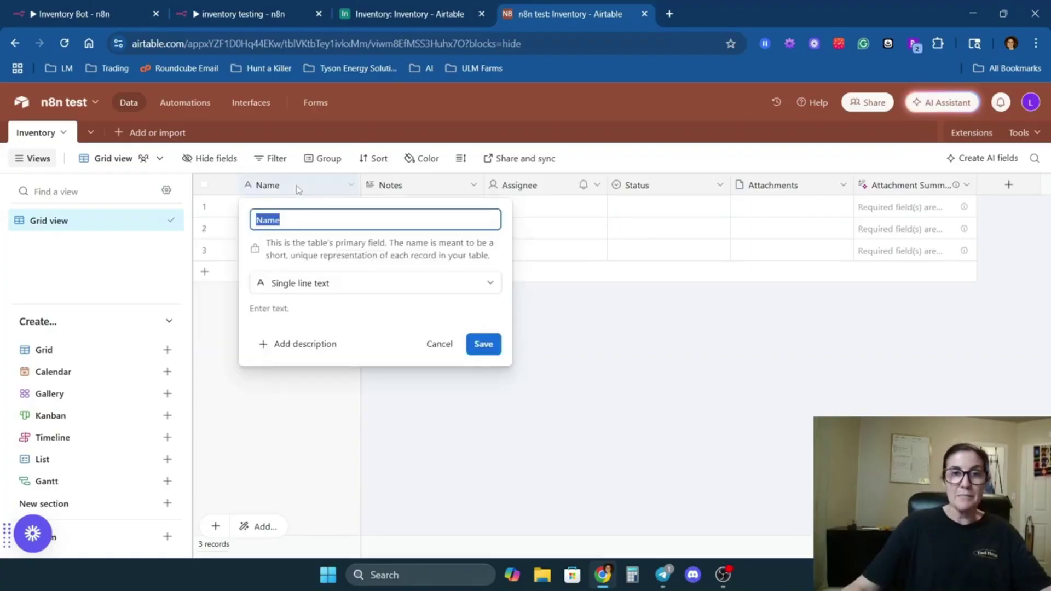
{"action": "type", "text": "I"}
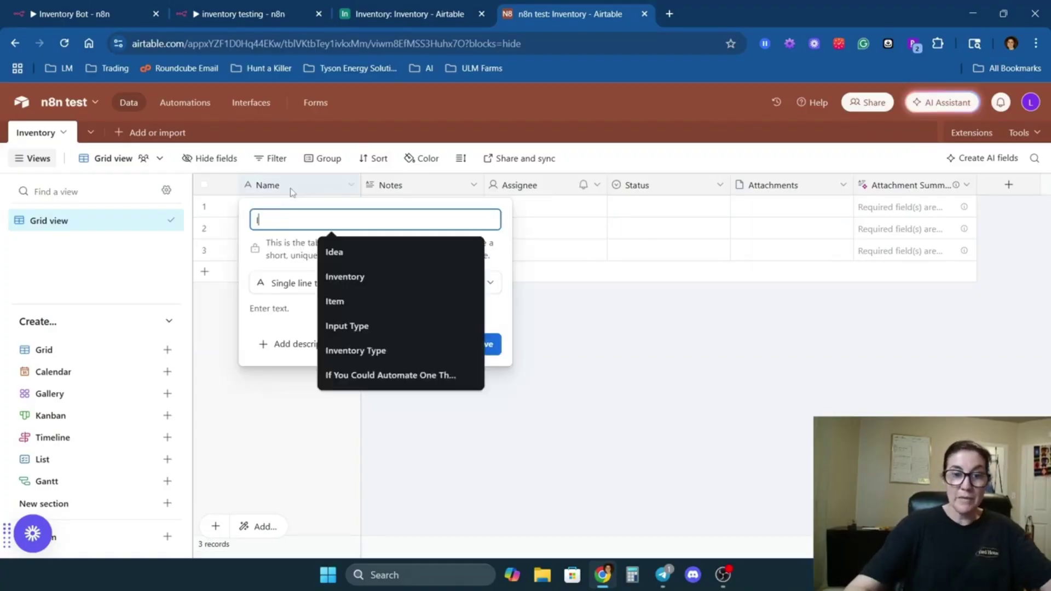
{"action": "type", "text": "nventory"}
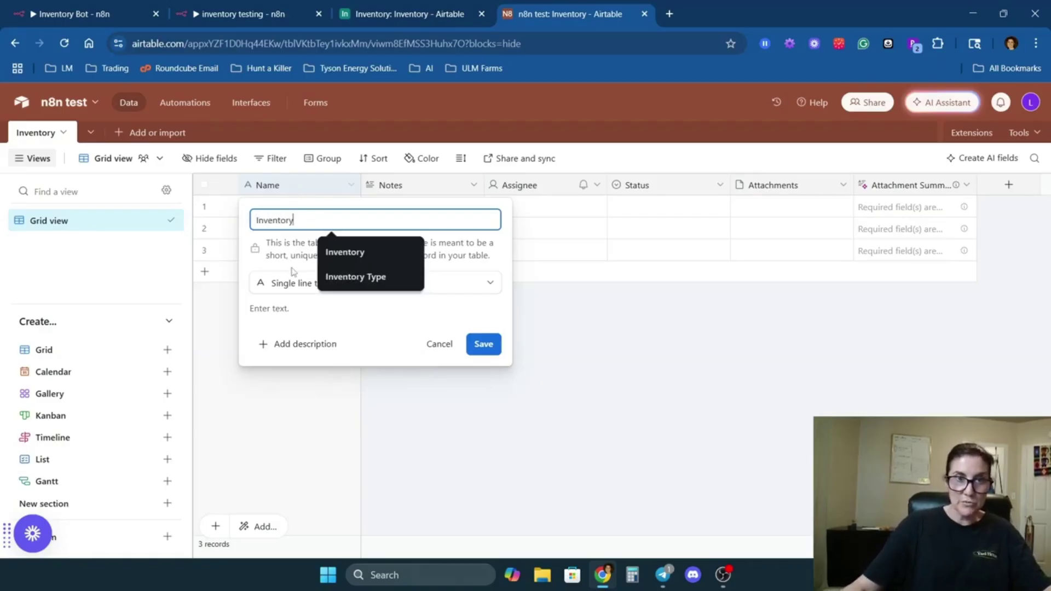
{"action": "left_click", "coordinate": [329, 326]}
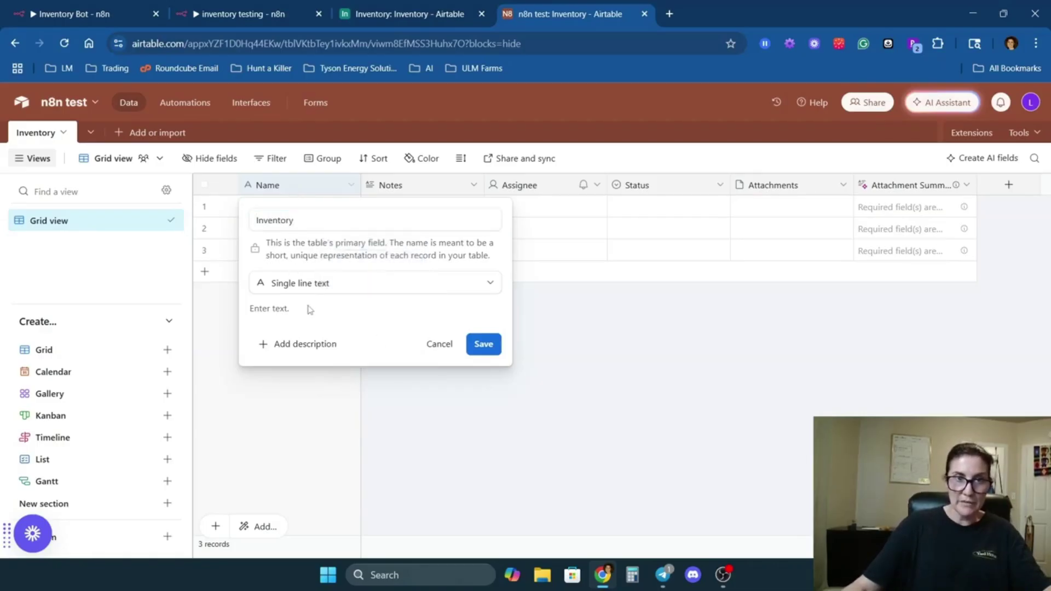
{"action": "left_click", "coordinate": [484, 343]}
- Rename the Notes field to Number in Inventory and change its field type to Number
{"action": "double_click", "coordinate": [429, 185]}
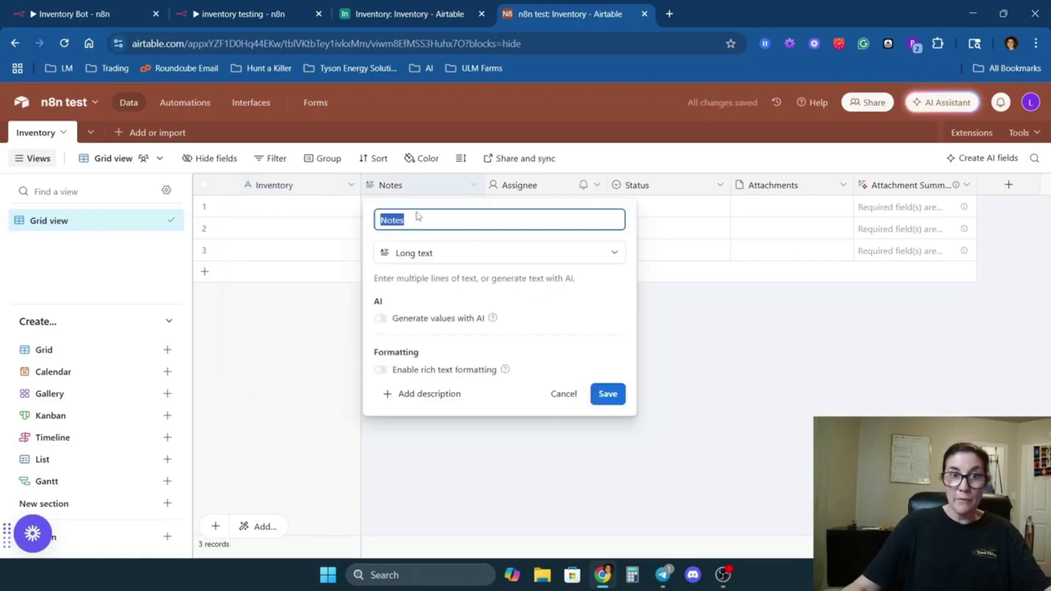
{"action": "type", "text": "N"}
{"action": "left_click", "coordinate": [450, 248]}
{"action": "left_click", "coordinate": [438, 253]}
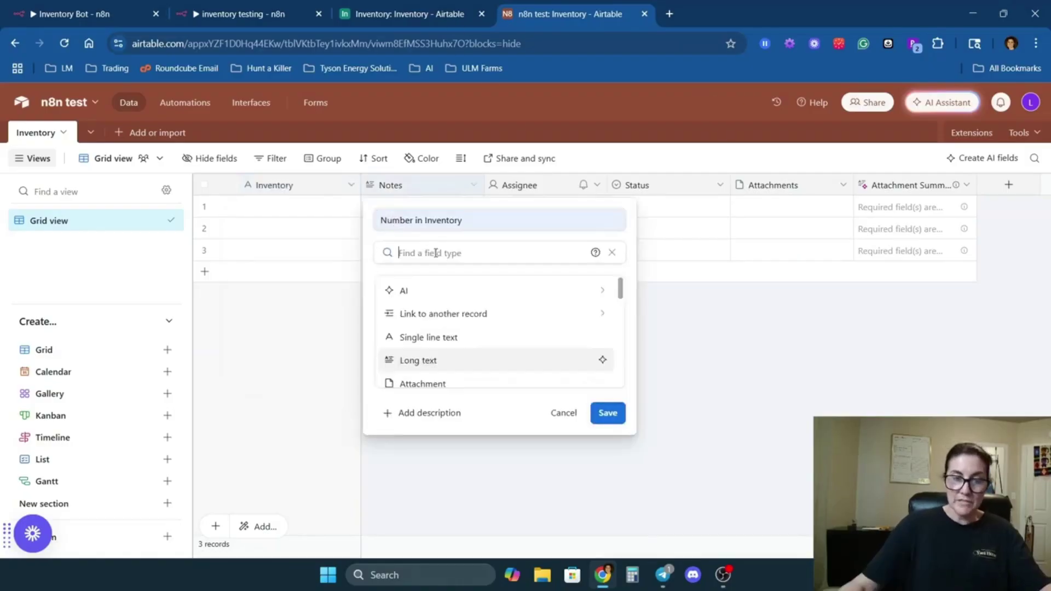
{"action": "type", "text": "num"}
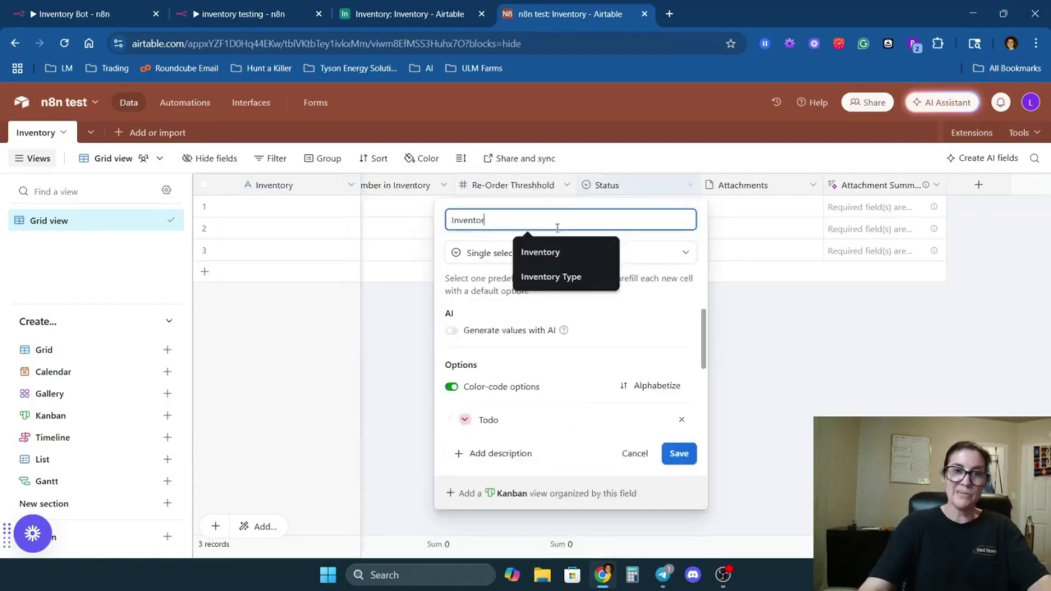
- Rename the Status field to Inventory Type and keep Single select as its field type
{"action": "type", "text": "y"}
{"action": "key", "text": "Down"}
{"action": "key", "text": "Down"}
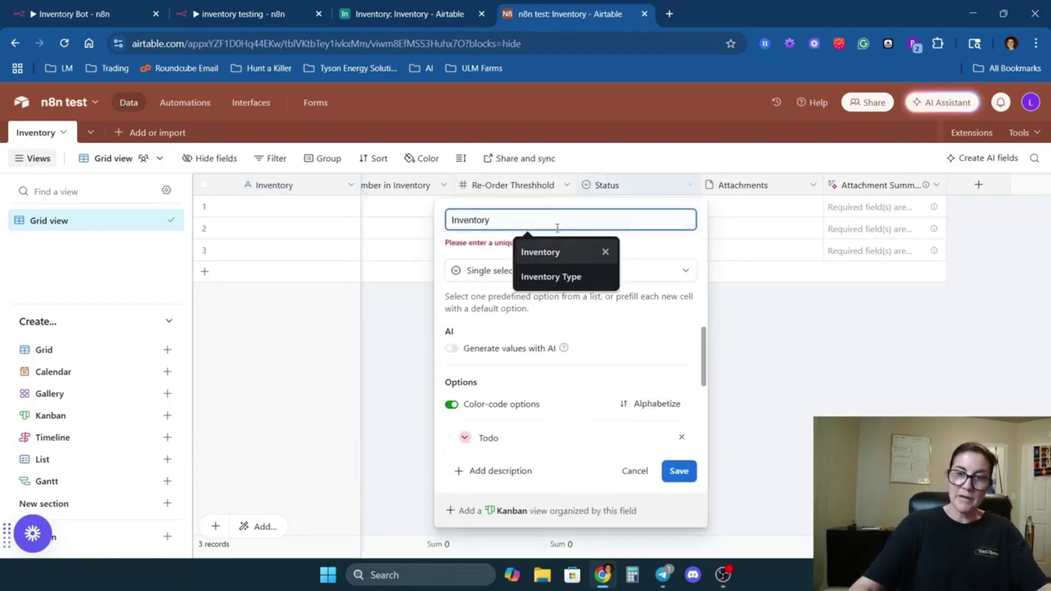
{"action": "key", "text": "Return"}
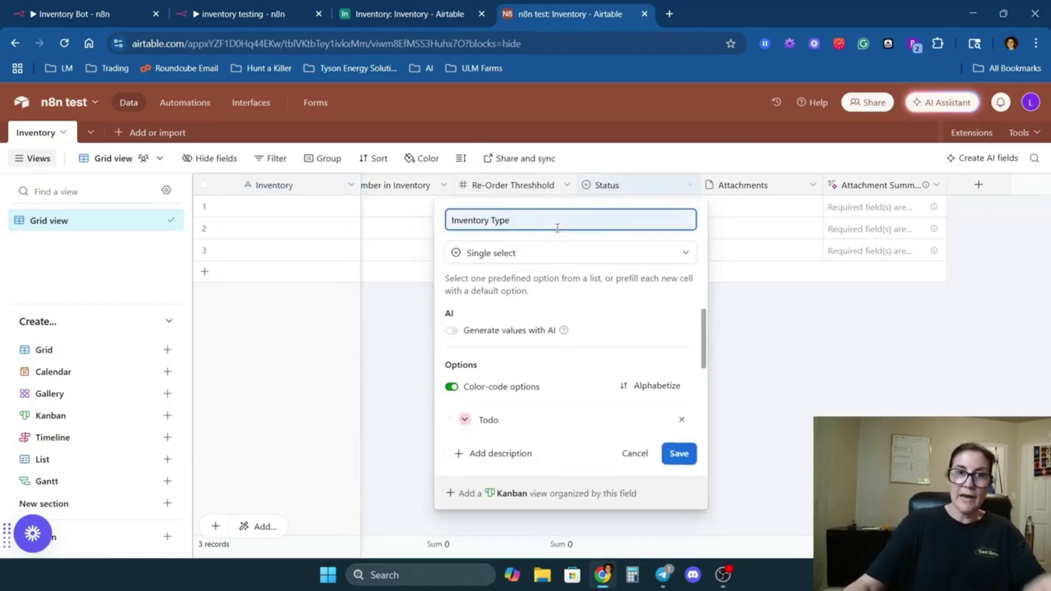
{"action": "left_click", "coordinate": [510, 255]}
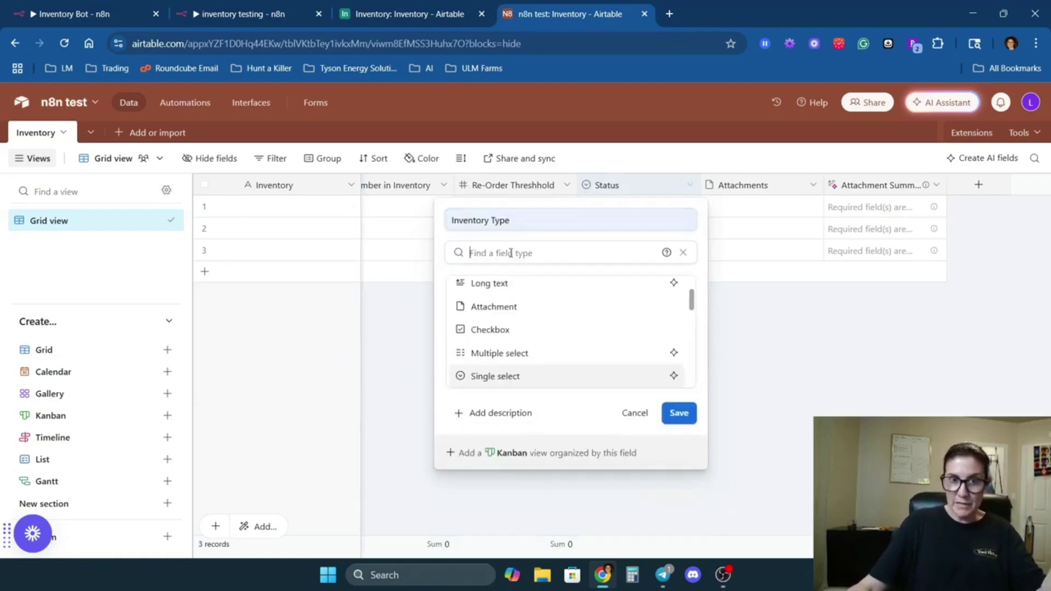
{"action": "key", "text": "Return"}
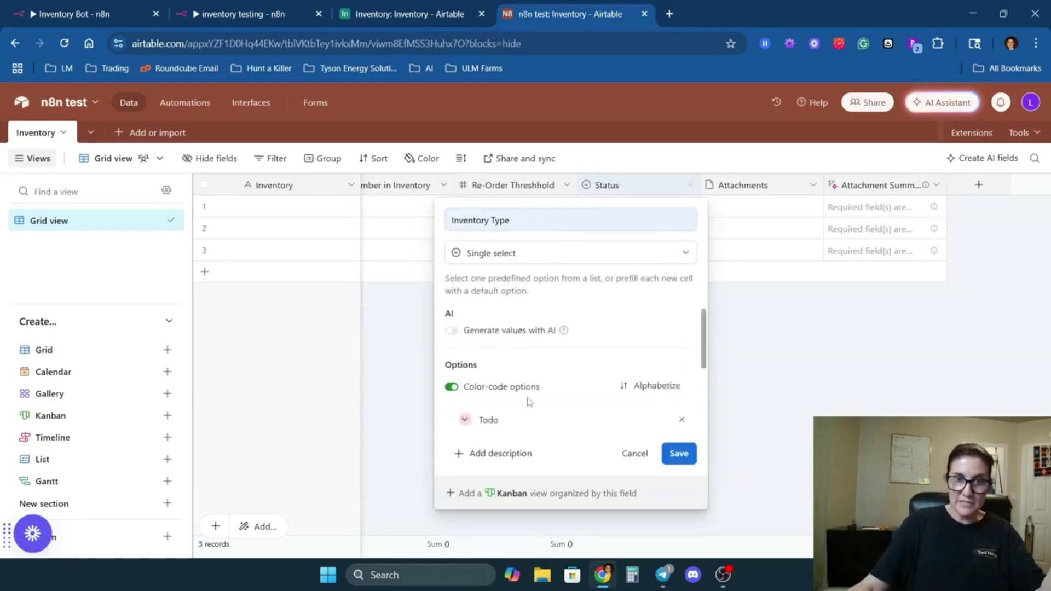
- Replace the Todo and In progress options of Inventory Type with Job Materials and Vehicles, and save the field
{"action": "left_click", "coordinate": [507, 360]}
{"action": "type", "text": "Job"}
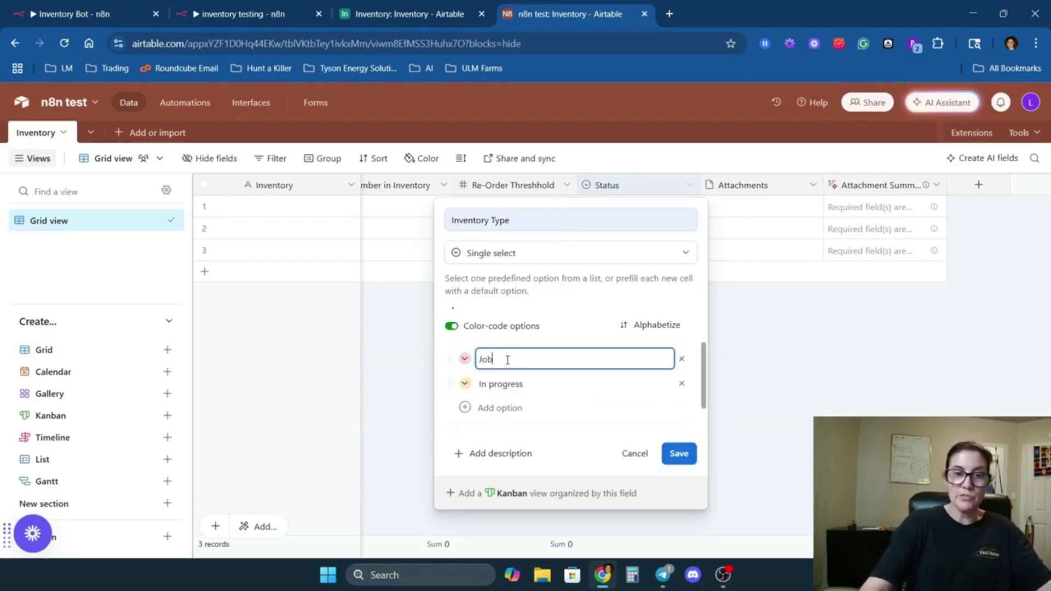
{"action": "type", "text": " Materials"}
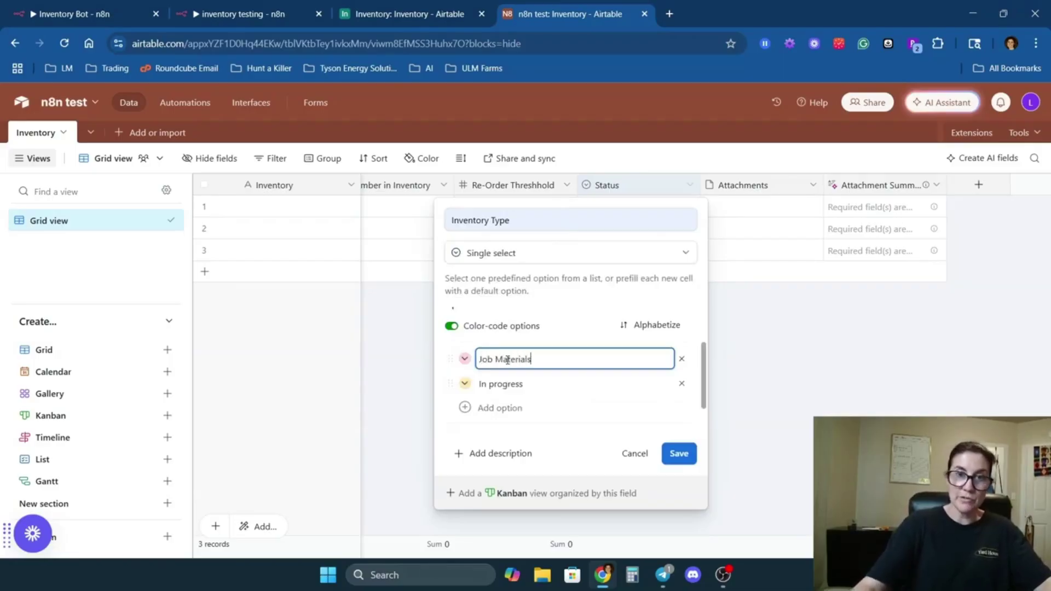
{"action": "left_click", "coordinate": [507, 383]}
{"action": "type", "text": "Vehicle"}
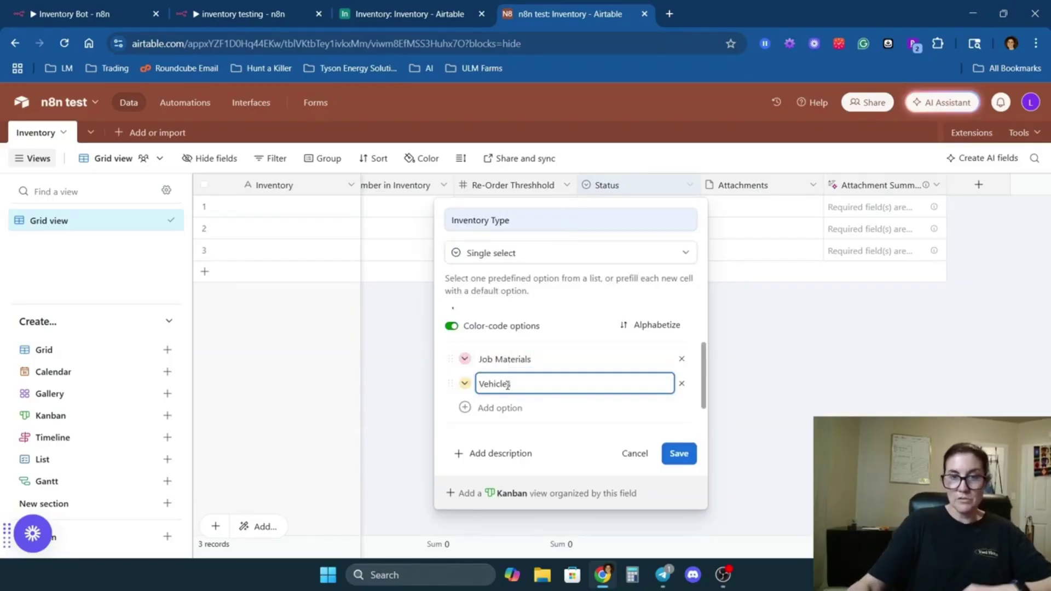
{"action": "type", "text": "s"}
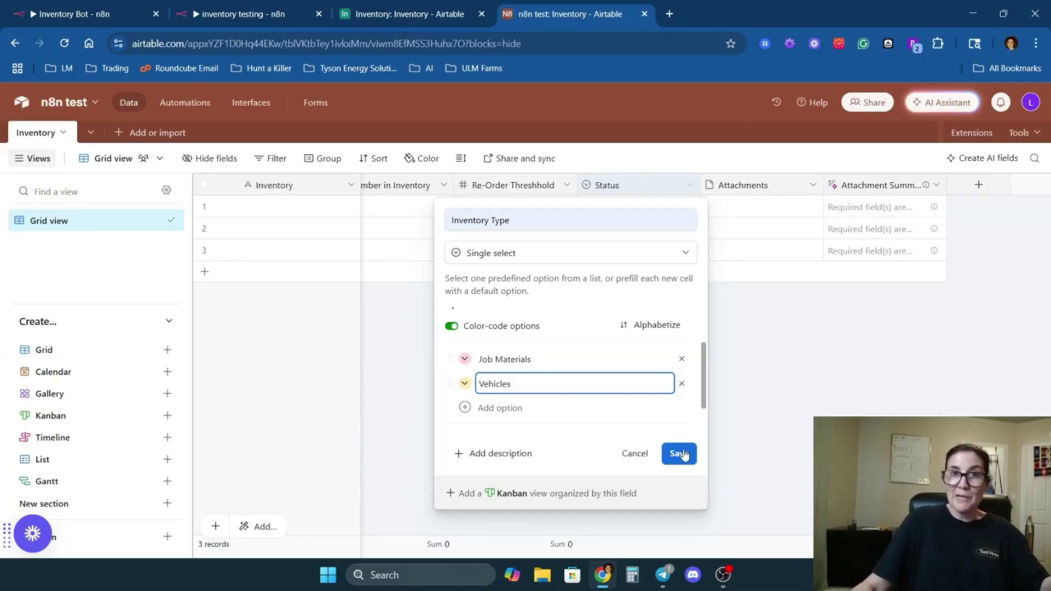
{"action": "left_click", "coordinate": [678, 453]}
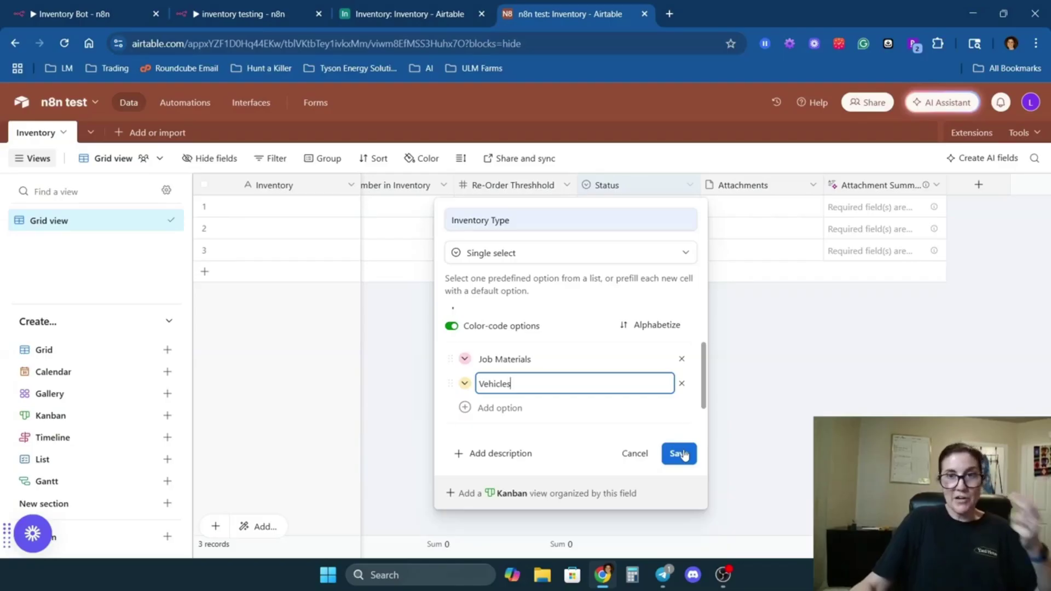
- Delete the attachment summary field and turn the Attachments field into a Formula field named Needs Re-Order?
{"action": "left_click", "coordinate": [937, 185]}
{"action": "left_click", "coordinate": [854, 536]}
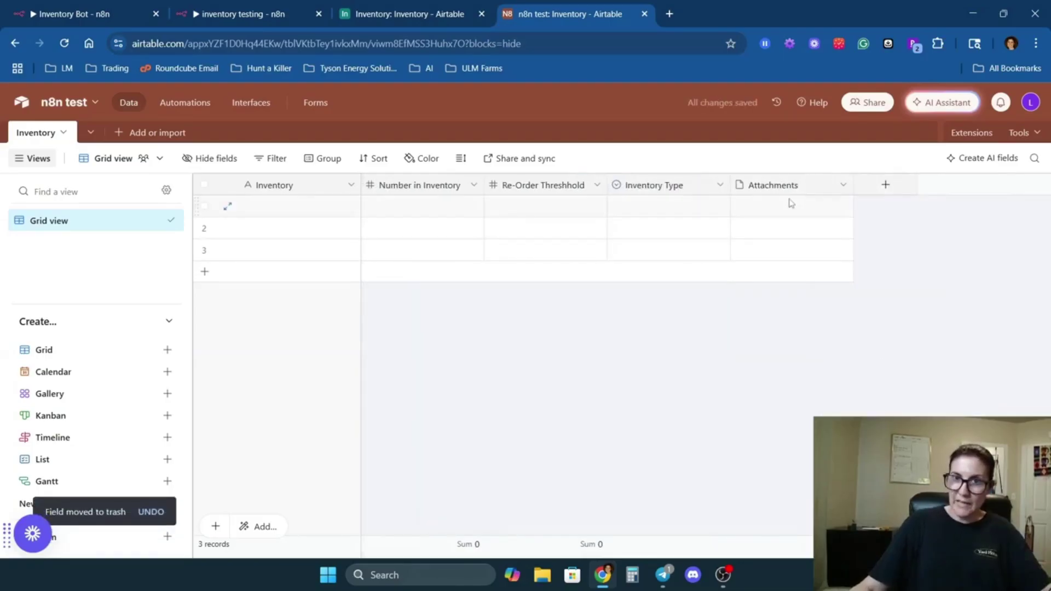
{"action": "double_click", "coordinate": [776, 184]}
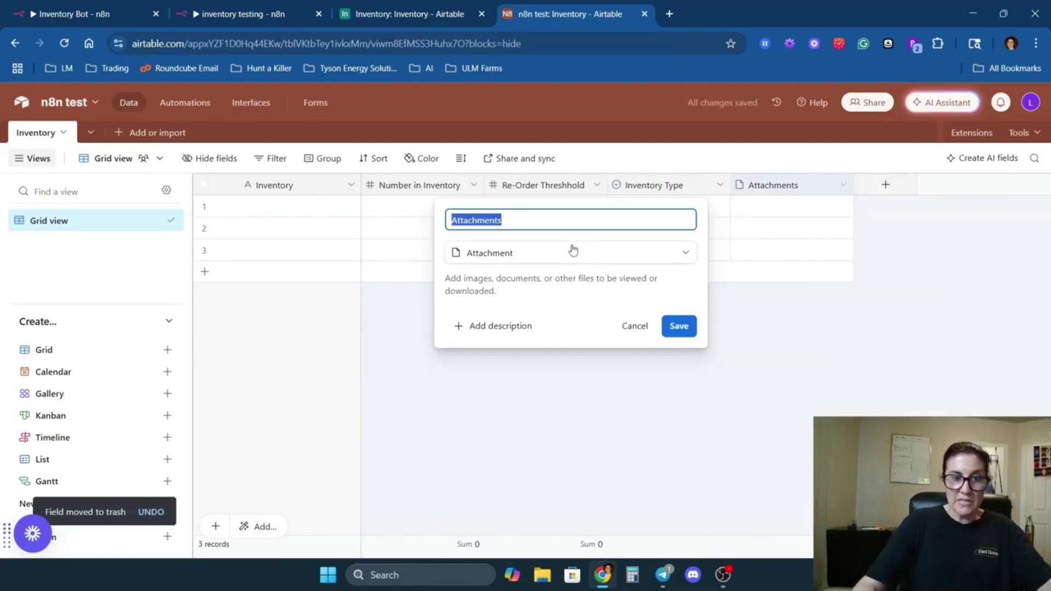
{"action": "type", "text": "Needs Re-Order?"}
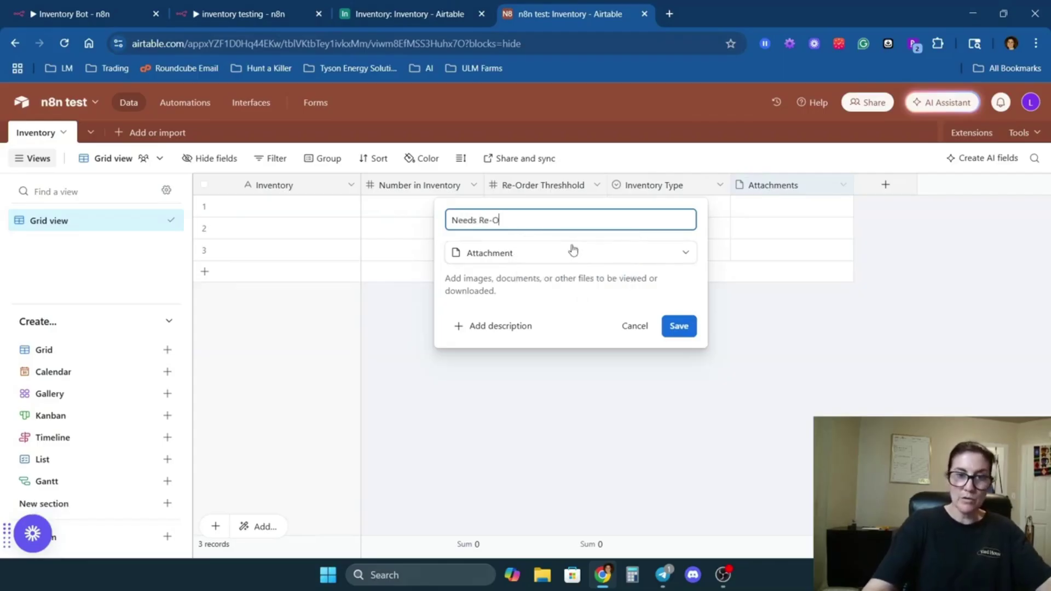
{"action": "left_click", "coordinate": [531, 252]}
{"action": "type", "text": "f"}
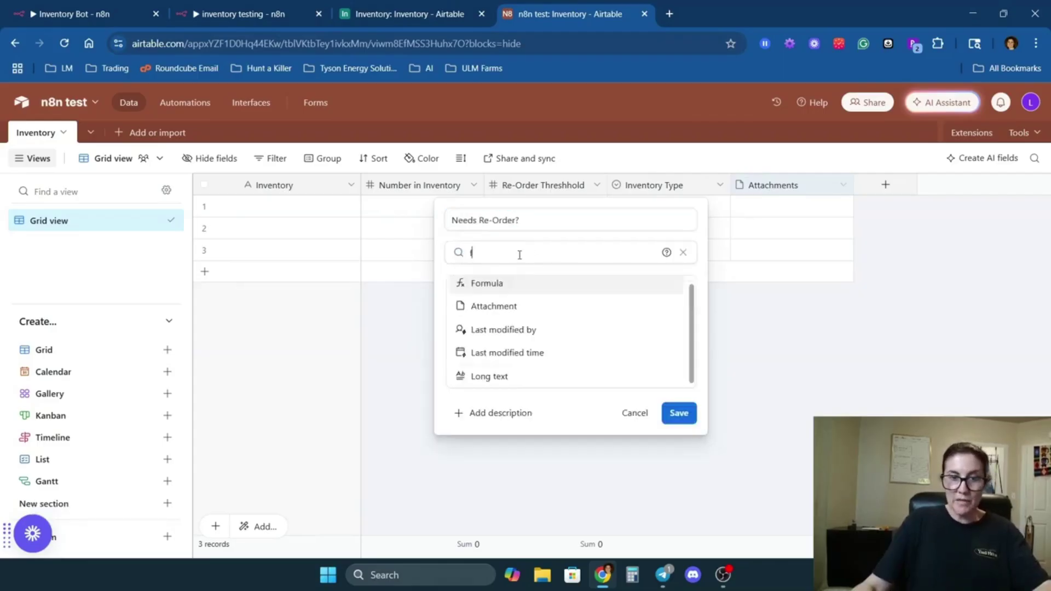
{"action": "key", "text": "Return"}
- Set the Needs Re-Order? formula to IF({Number in Inventory} < {Re-Order Threshhold}, "Yes", "No") and save the field
{"action": "type", "text": "IF(   {Number in Inventory} < {Re-Order Threshold},   \"Yes\",   \"No\" )"}
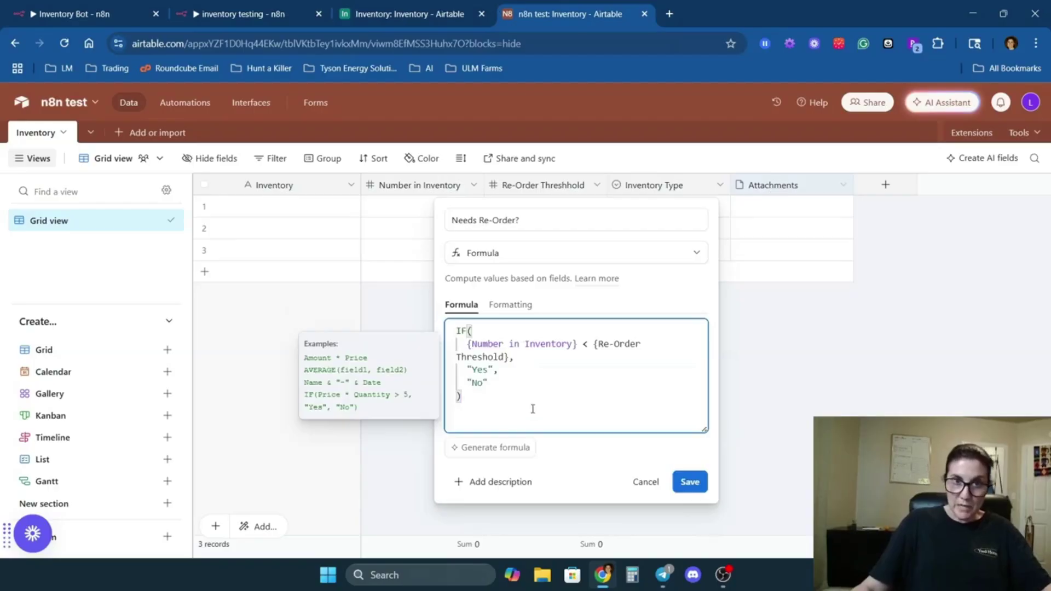
{"action": "left_click", "coordinate": [577, 344]}
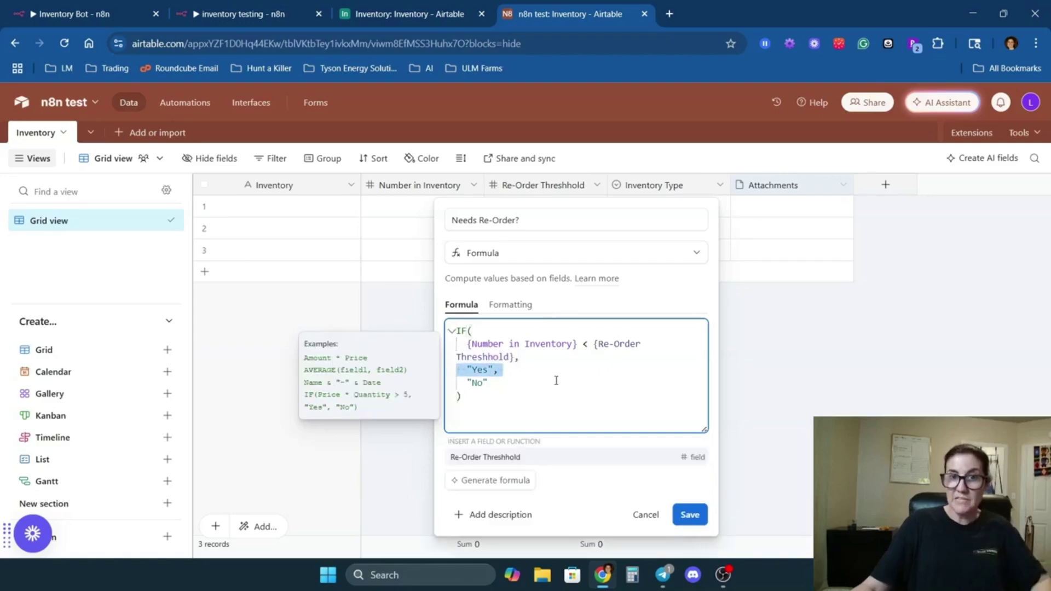
{"action": "left_click", "coordinate": [524, 369]}
{"action": "left_click_drag", "start_coordinate": [504, 382], "coordinate": [456, 383]}
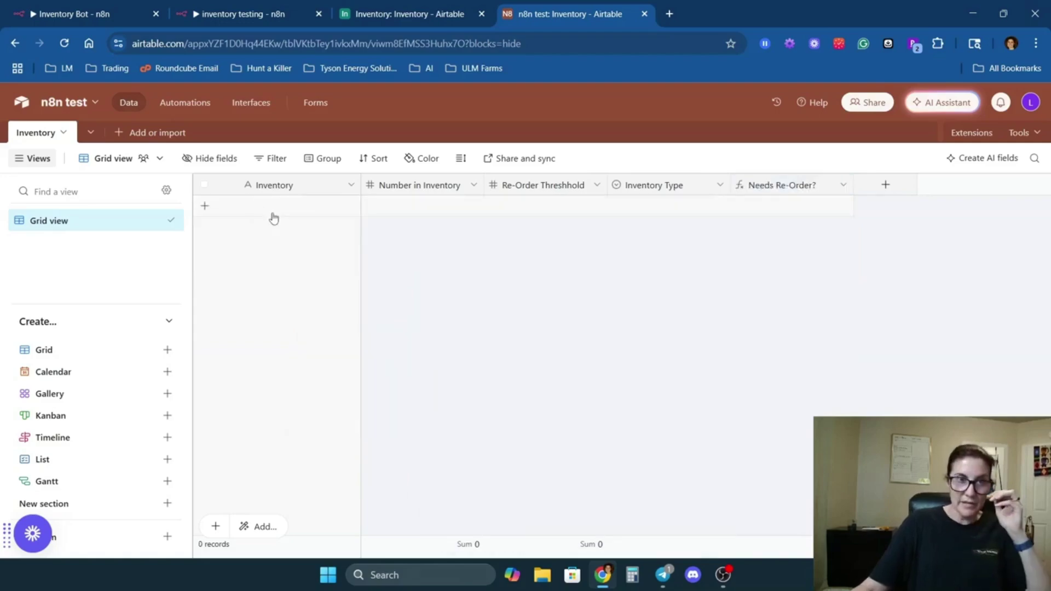
- Add an Inventory record for toothbrushes with 45 in inventory, a re-order threshold of 25 and type Job Materials
{"action": "left_click", "coordinate": [270, 206]}
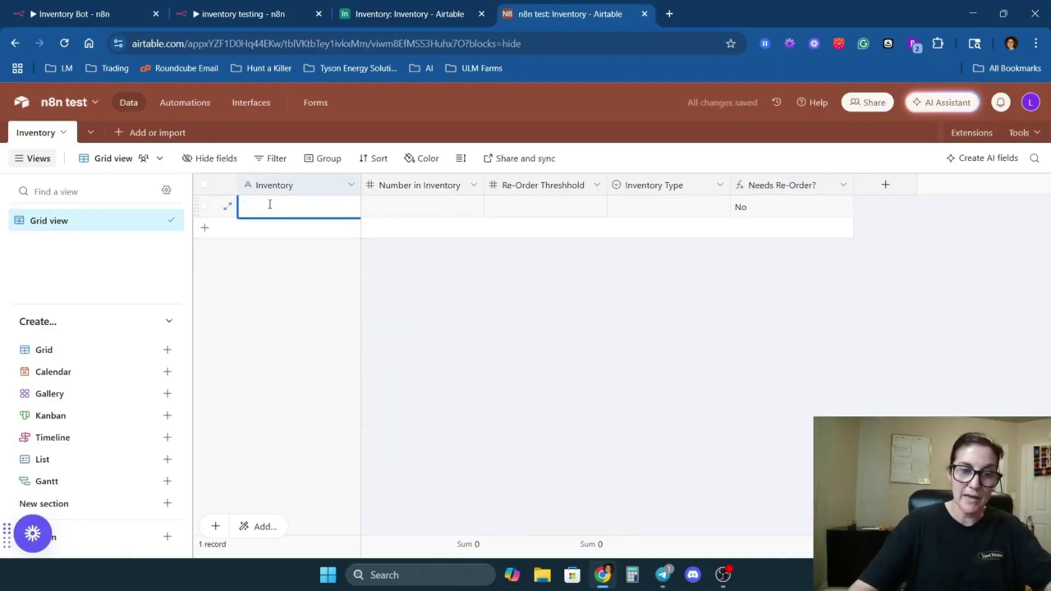
{"action": "type", "text": "toothbrushes"}
{"action": "left_click", "coordinate": [398, 209]}
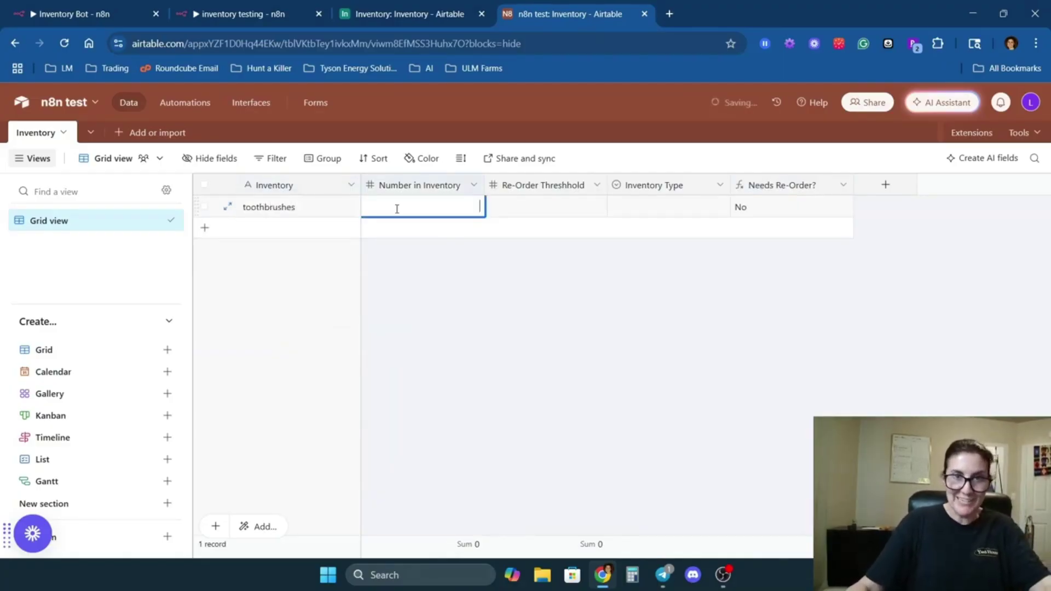
{"action": "type", "text": "45"}
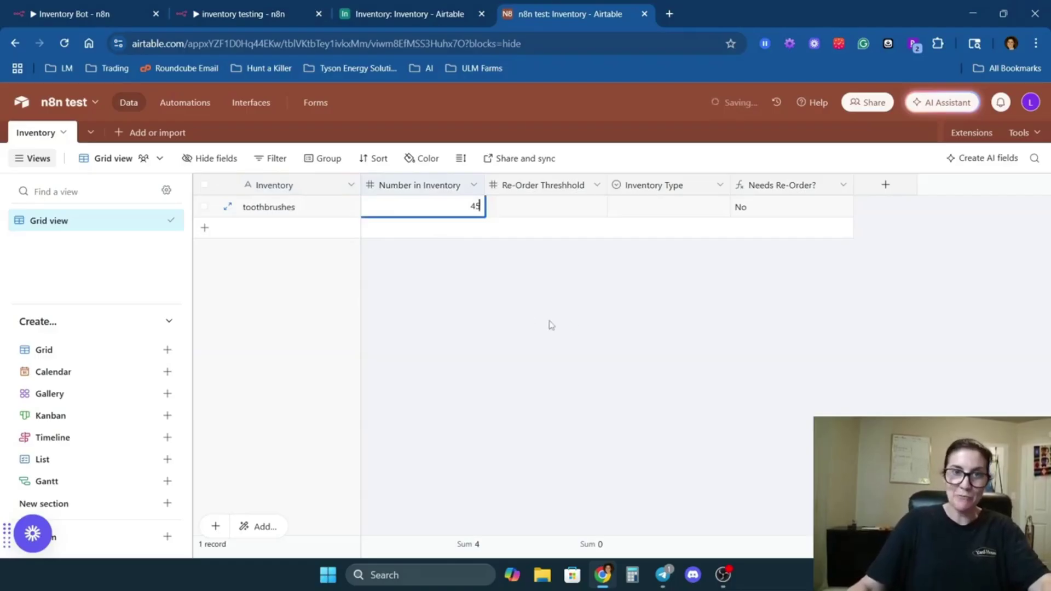
{"action": "left_click", "coordinate": [543, 210]}
{"action": "left_click", "coordinate": [541, 204]}
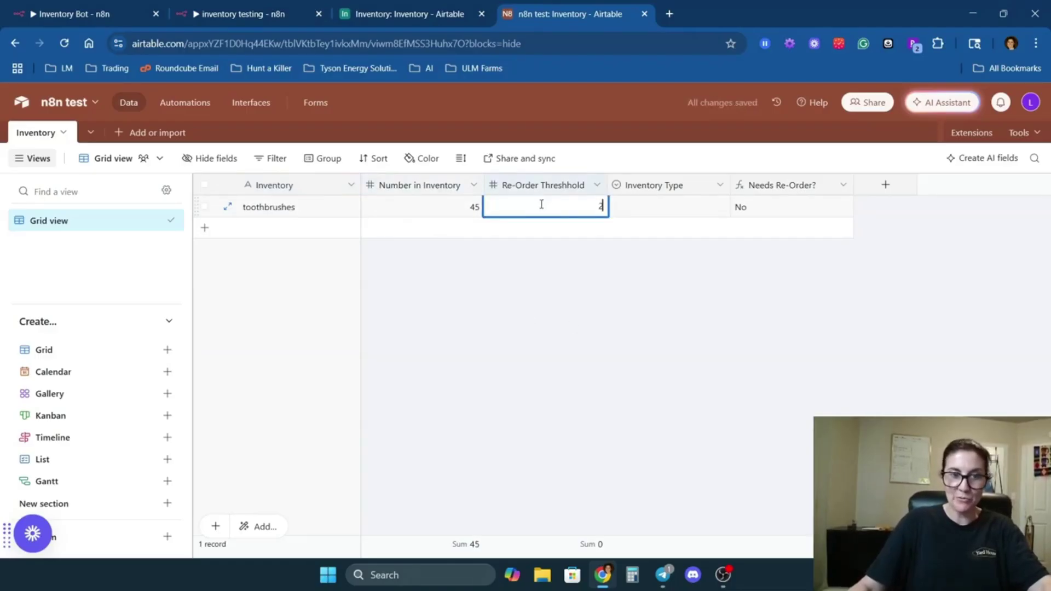
{"action": "double_click", "coordinate": [662, 207]}
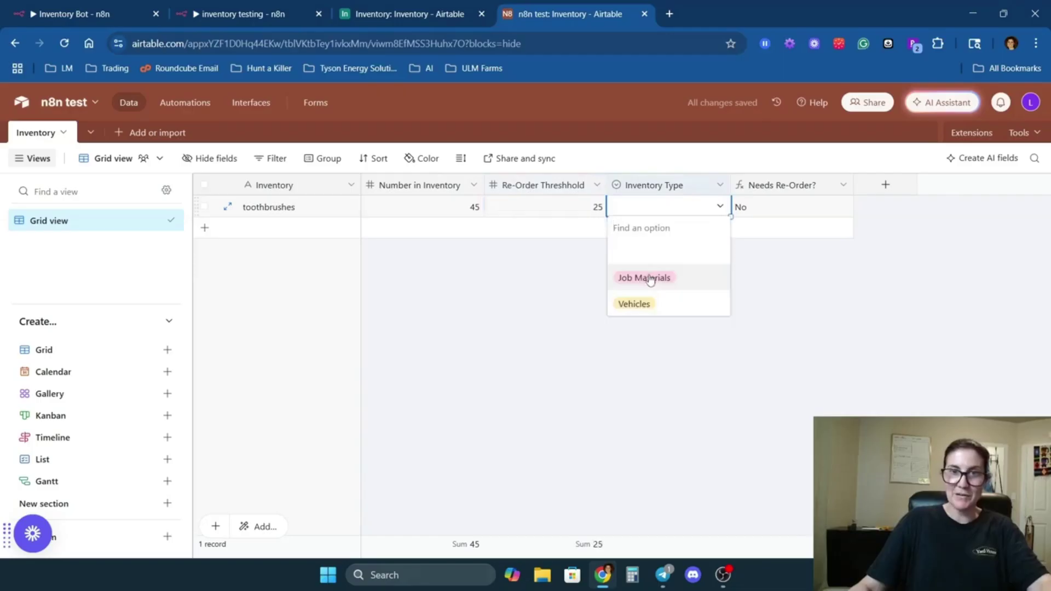
{"action": "left_click", "coordinate": [650, 278]}
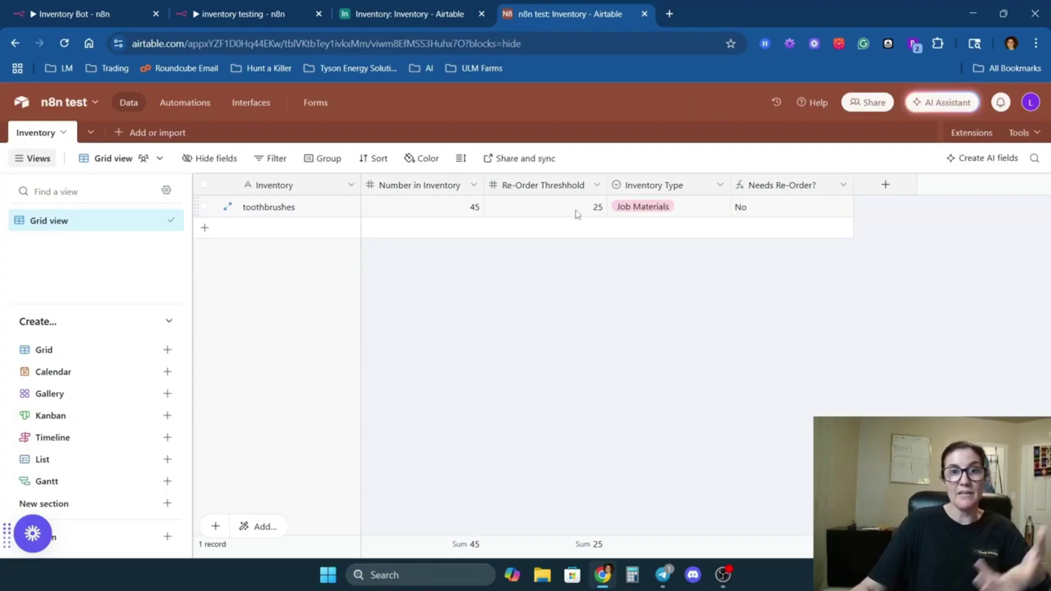
- Add an Inventory record for toothpaste with 37 in inventory, a re-order threshold of 40 and type Job Materials
{"action": "left_click", "coordinate": [265, 228]}
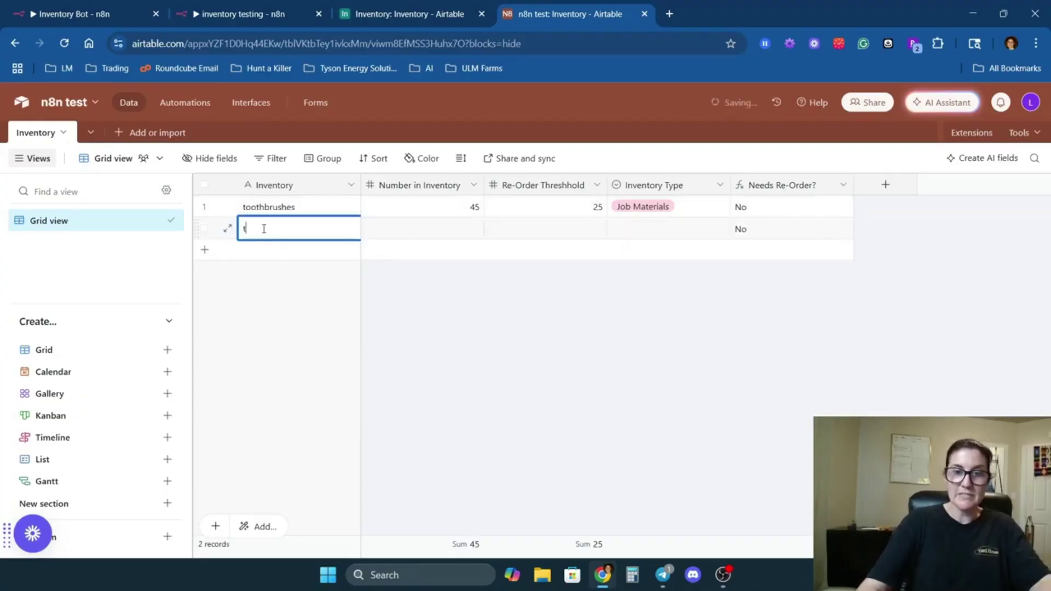
{"action": "type", "text": "toothpaste"}
{"action": "left_click", "coordinate": [458, 339]}
{"action": "double_click", "coordinate": [449, 232]}
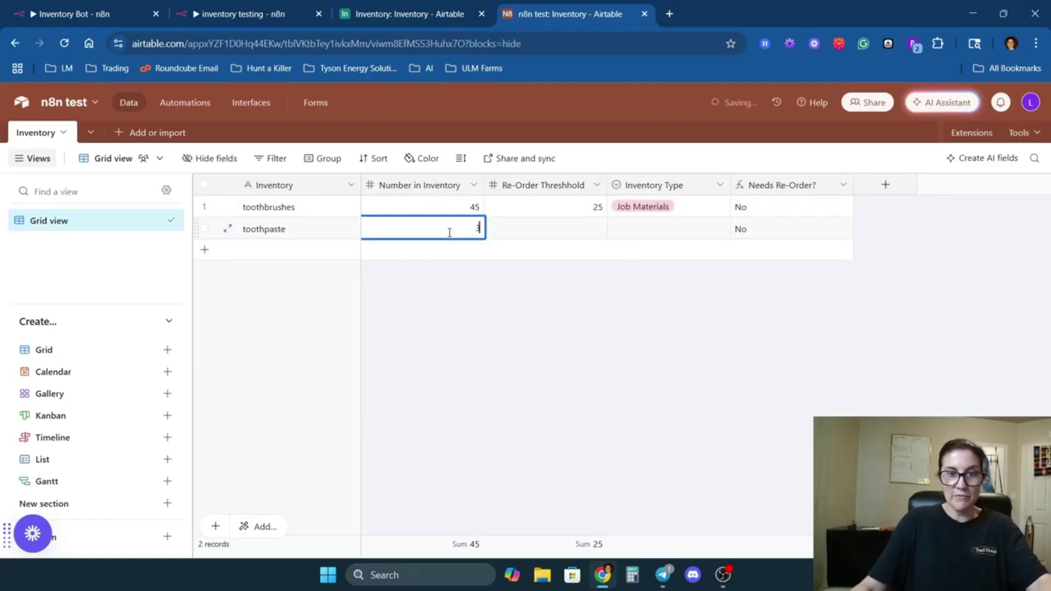
{"action": "double_click", "coordinate": [569, 229]}
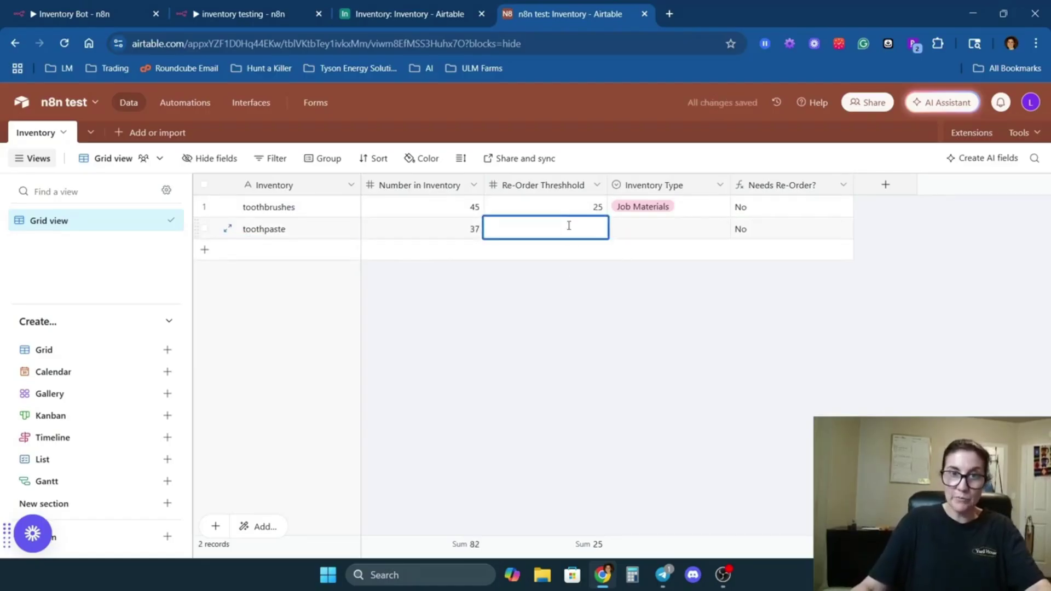
{"action": "type", "text": "40"}
{"action": "left_click", "coordinate": [658, 228]}
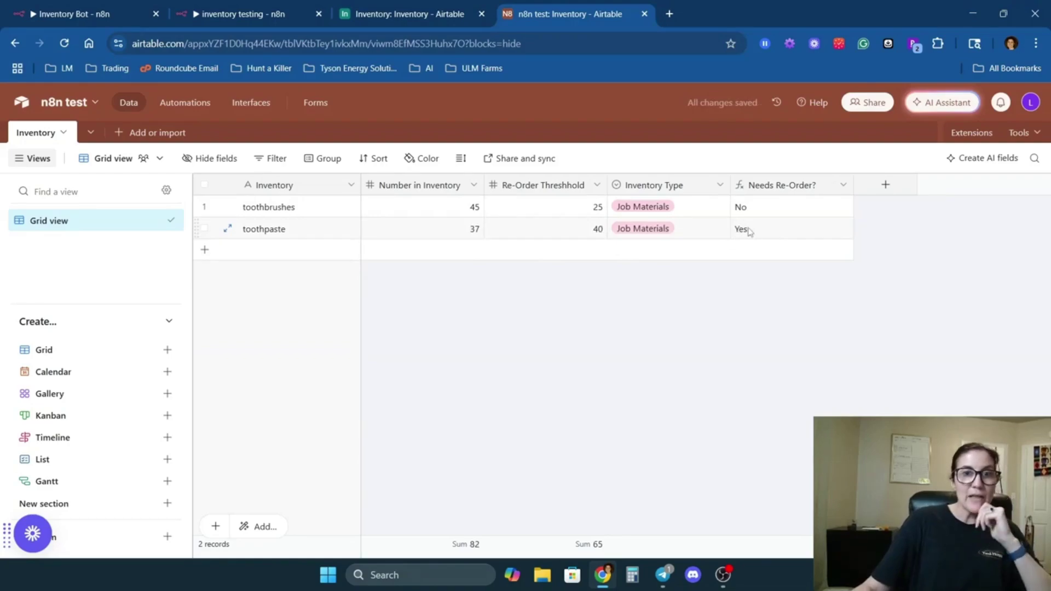
- Duplicate the Inventory table without its records and name the copy Output
{"action": "left_click", "coordinate": [64, 132]}
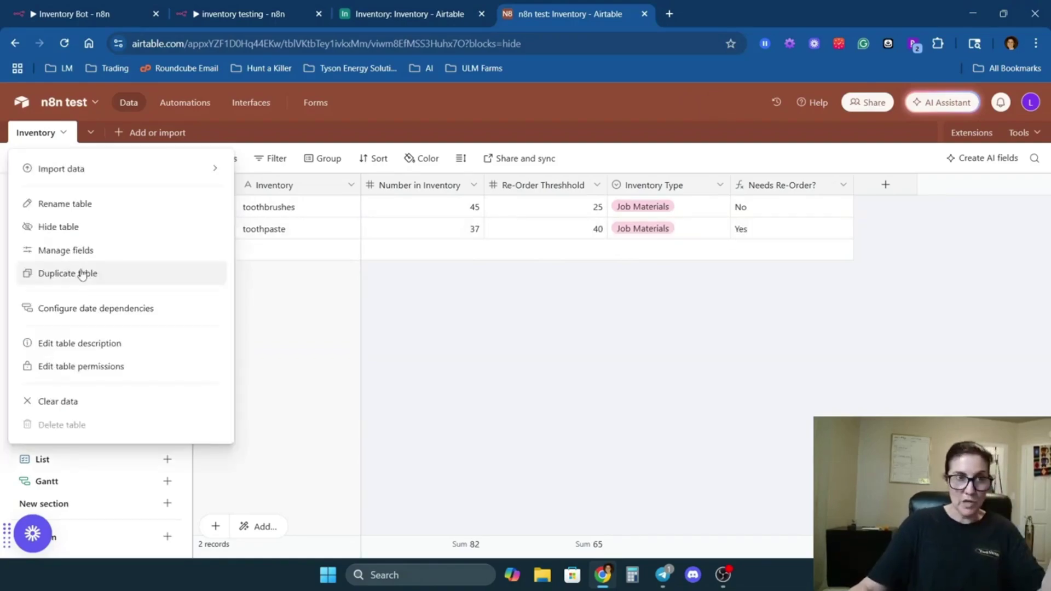
{"action": "left_click", "coordinate": [63, 133]}
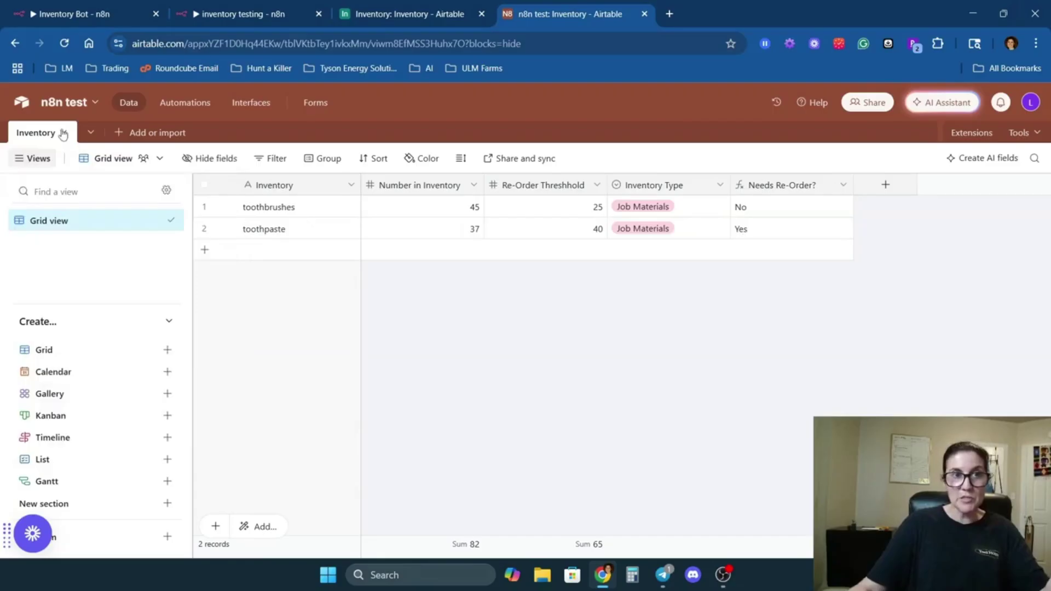
{"action": "left_click", "coordinate": [64, 133]}
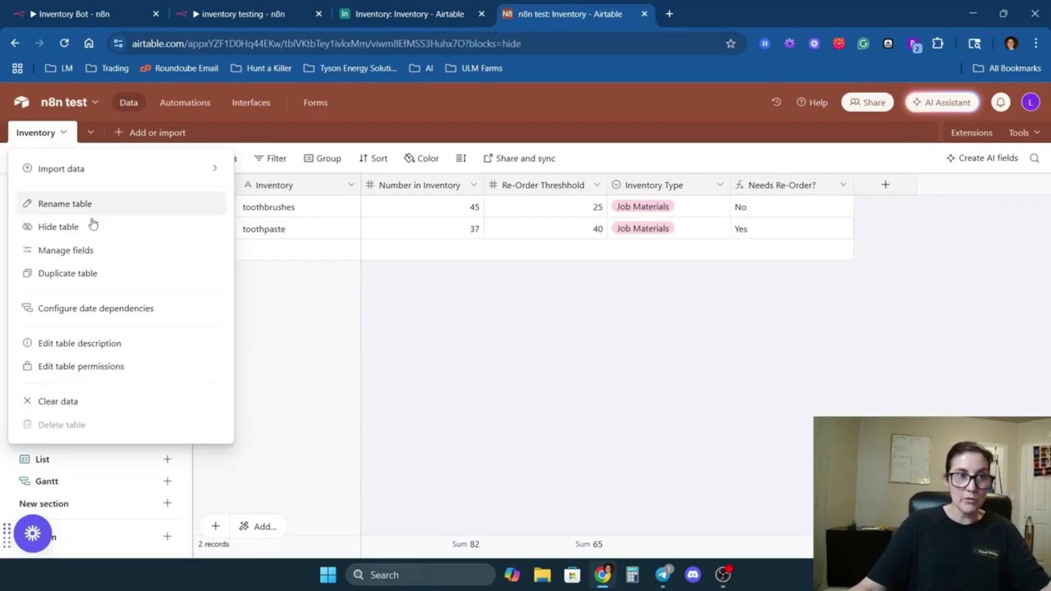
{"action": "left_click", "coordinate": [82, 274]}
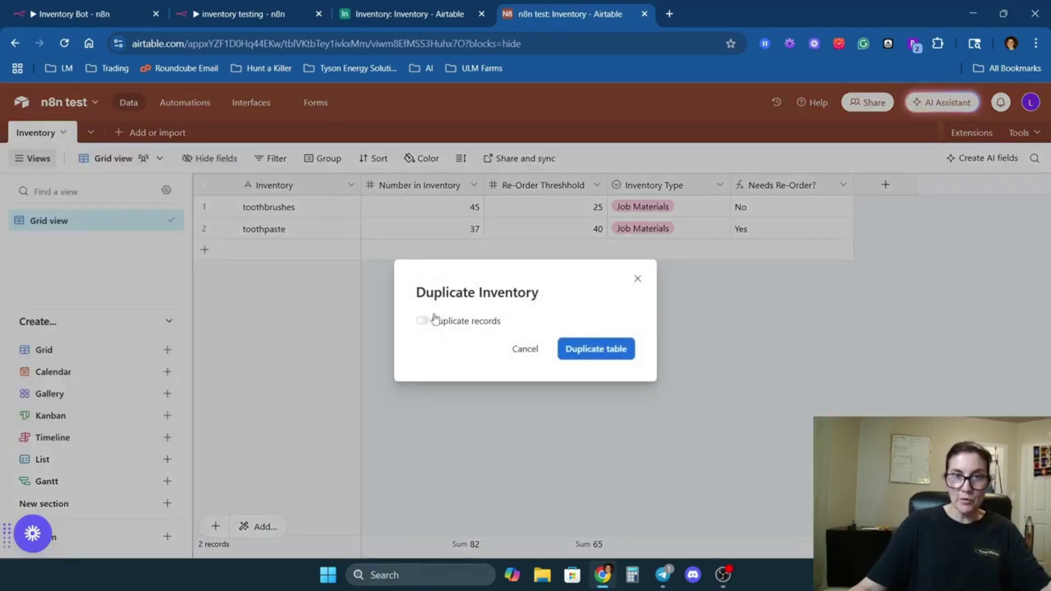
{"action": "left_click", "coordinate": [599, 349]}
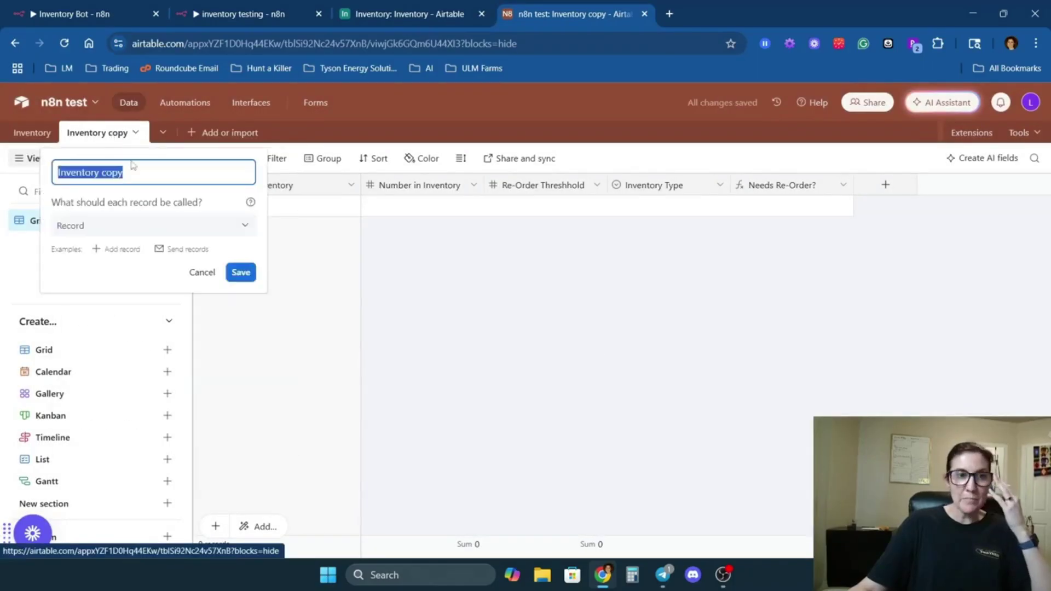
{"action": "type", "text": "Output"}
{"action": "key", "text": "Return"}
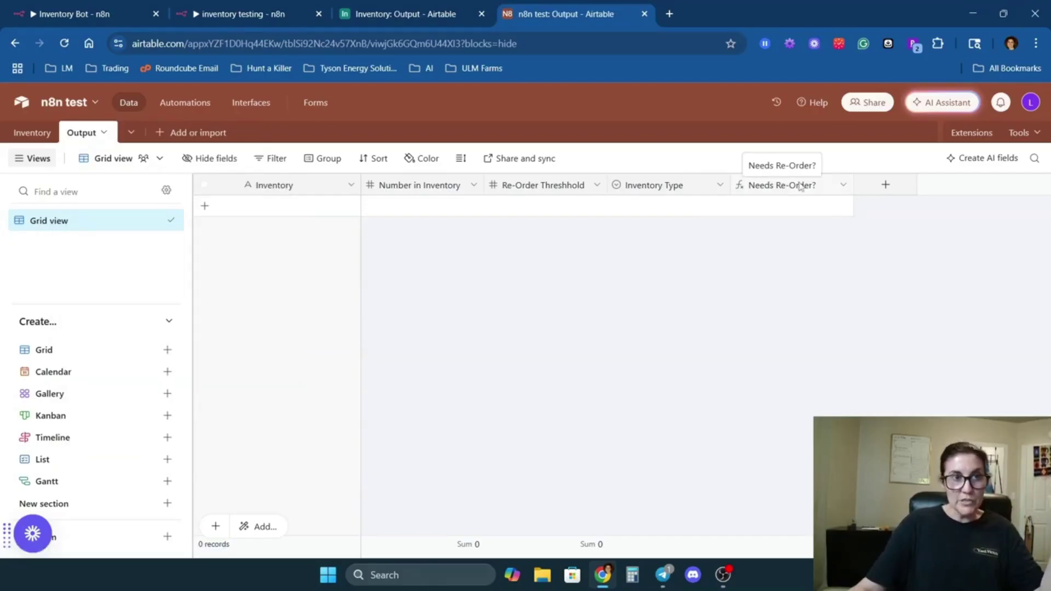
- Hide the Needs Re-Order? field in the Output table
{"action": "left_click", "coordinate": [22, 133]}
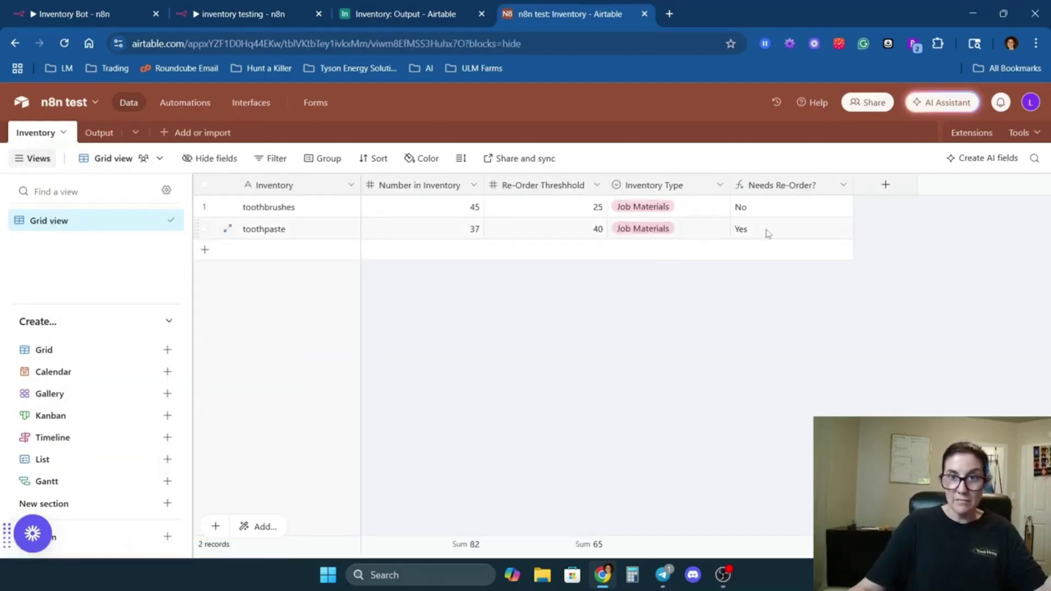
{"action": "left_click", "coordinate": [96, 133]}
{"action": "right_click", "coordinate": [775, 187]}
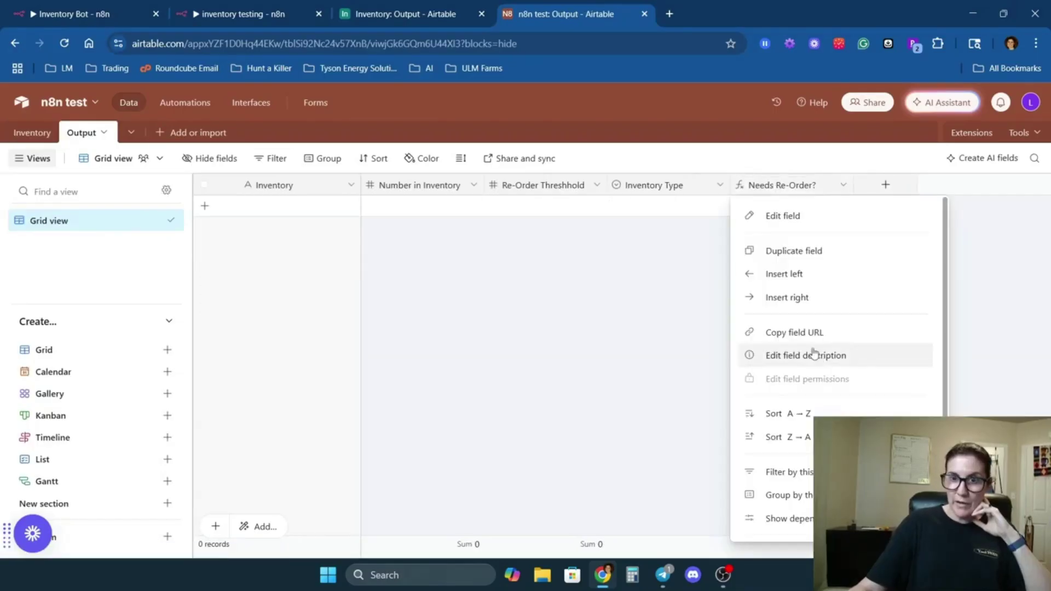
{"action": "scroll", "coordinate": [863, 374], "scroll_direction": "down", "scroll_amount": 1}
{"action": "scroll", "coordinate": [863, 374], "scroll_direction": "down", "scroll_amount": 1}
{"action": "left_click", "coordinate": [784, 499]}
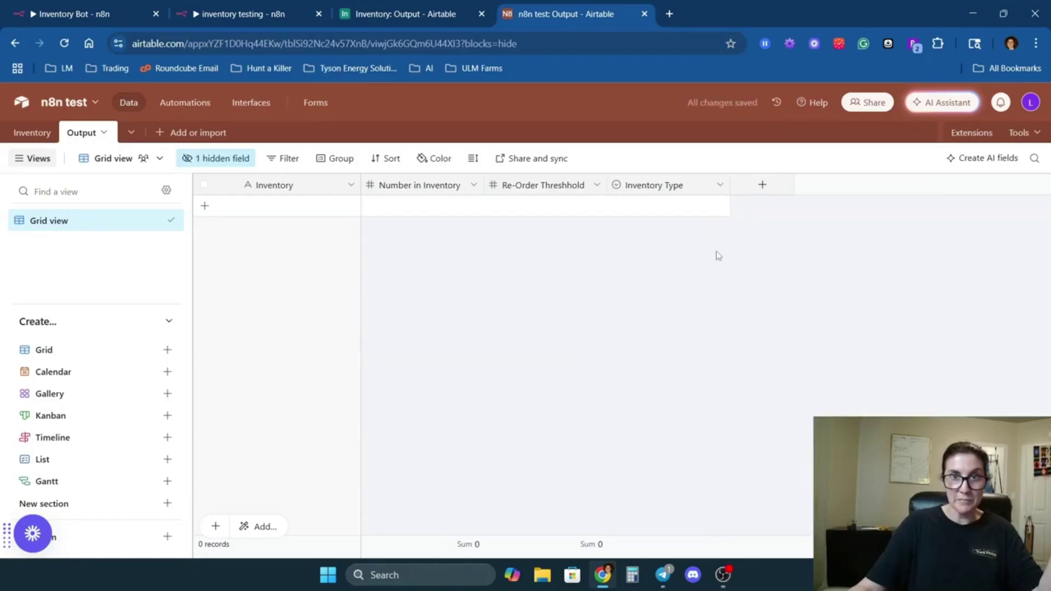
- Add a Checkbox field named Re-Ordered to the Output table
{"action": "left_click", "coordinate": [762, 186]}
{"action": "left_click", "coordinate": [783, 392]}
{"action": "type", "text": "Re-"}
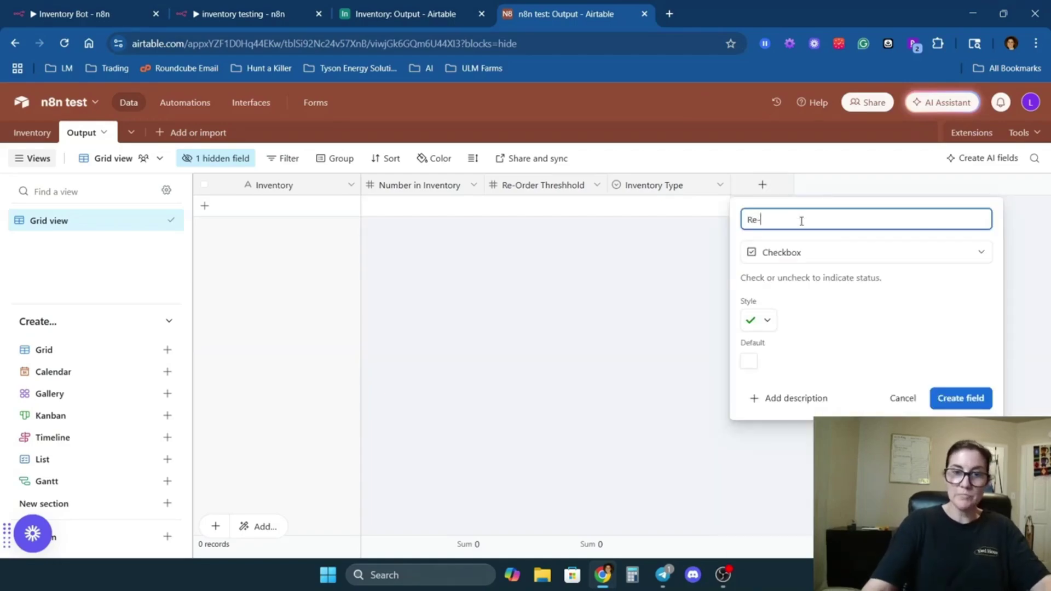
{"action": "type", "text": "Ordered"}
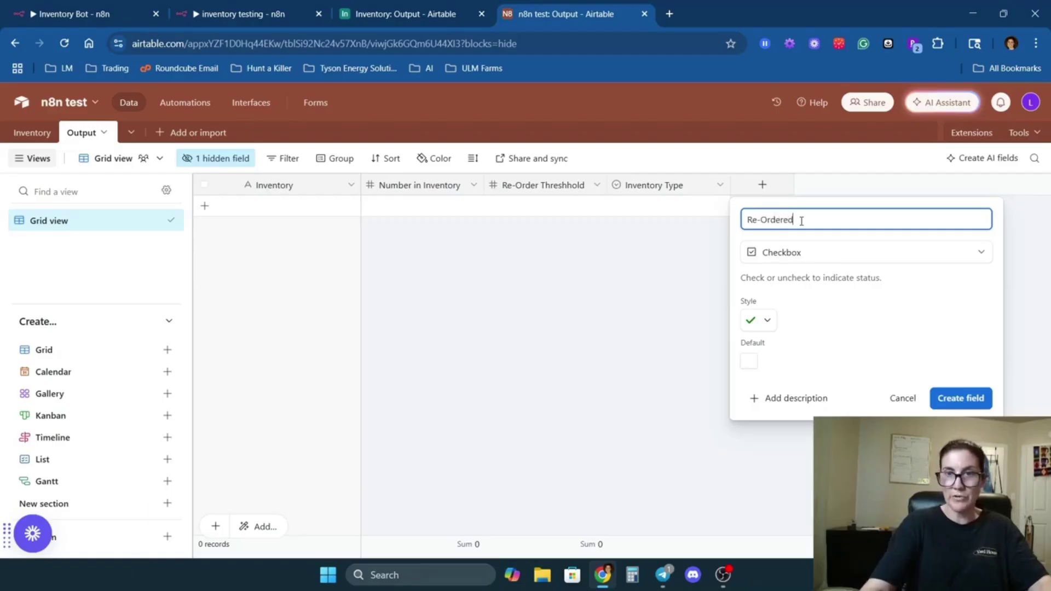
{"action": "key", "text": "Return"}
- Add a Last modified by field named Ordered By to the Output table
{"action": "left_click", "coordinate": [885, 184]}
{"action": "type", "text": "last"}
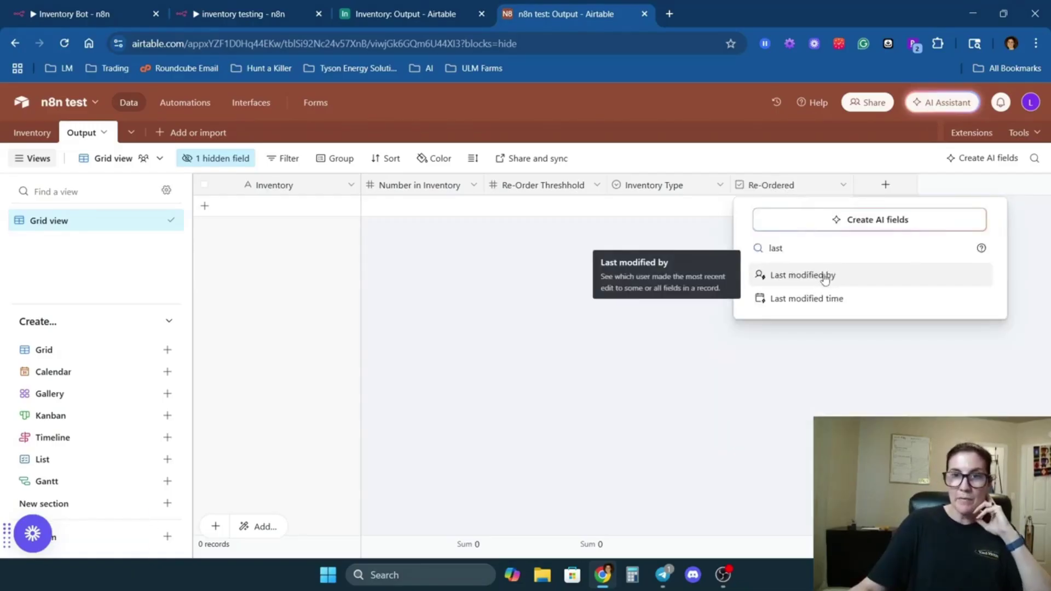
{"action": "left_click", "coordinate": [825, 276]}
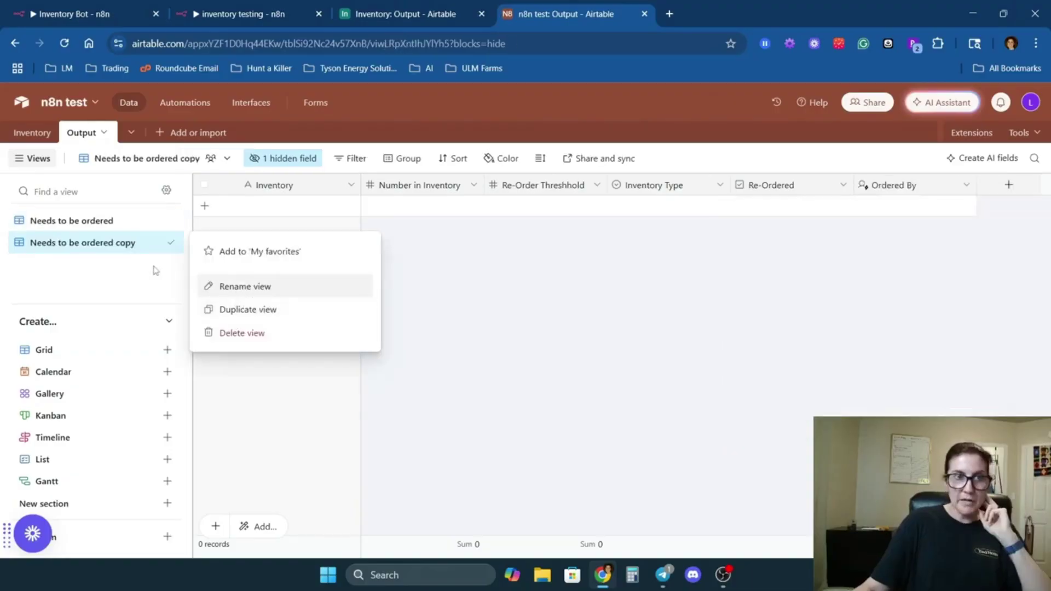
- Rename the duplicated Output view as Has been ordered
{"action": "key", "text": "Return"}
{"action": "type", "text": "Has been ordered"}
{"action": "key", "text": "Return"}
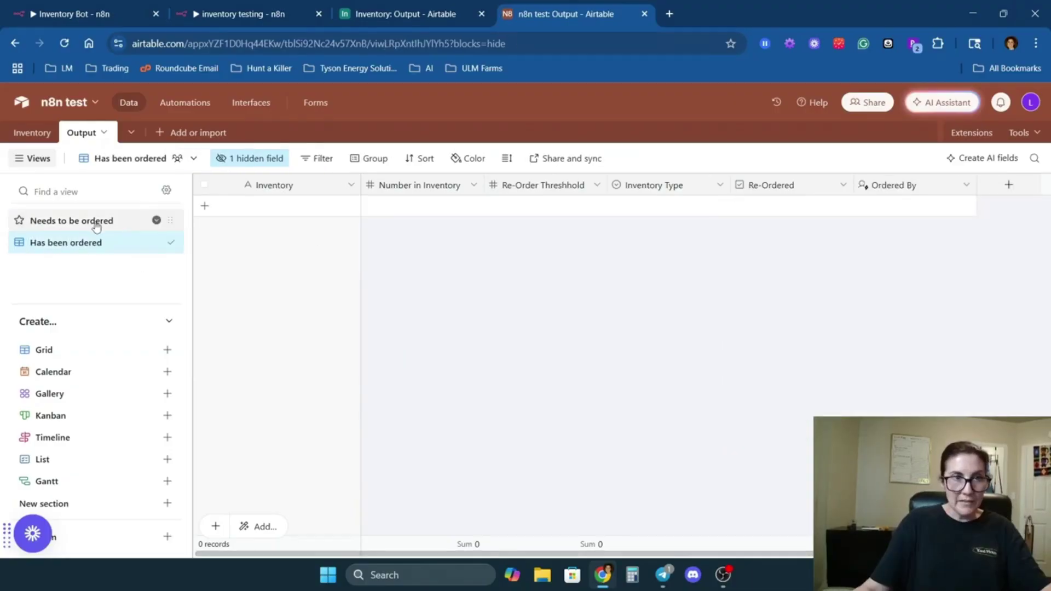
- Filter the Needs to be ordered view by Re-Ordered, and the Has been ordered view to records where Re-Ordered is checked
{"action": "left_click", "coordinate": [64, 222]}
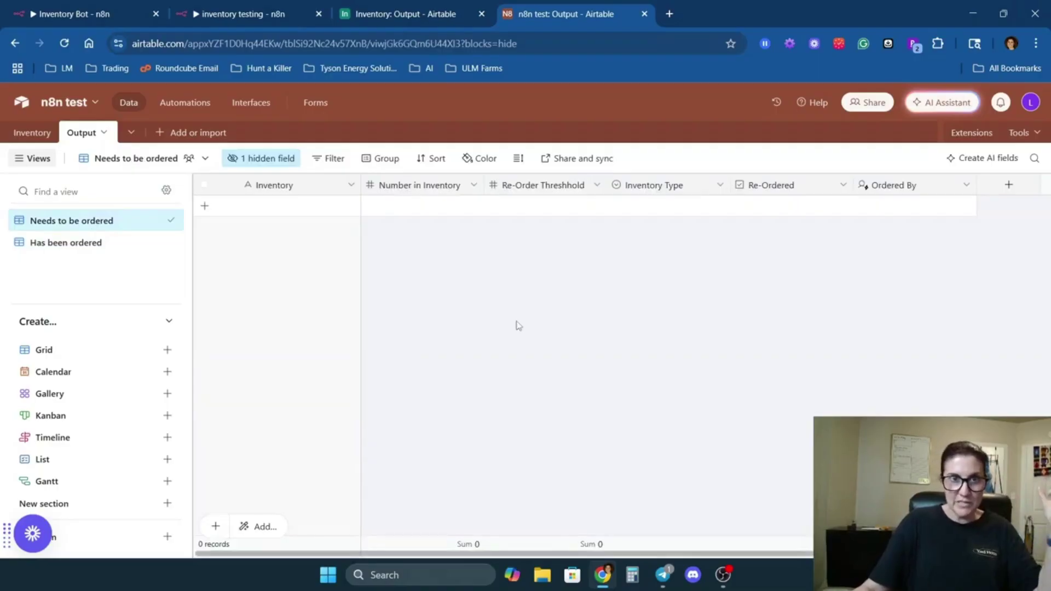
{"action": "key", "text": "ctrl+shift+f"}
{"action": "left_click", "coordinate": [432, 211]}
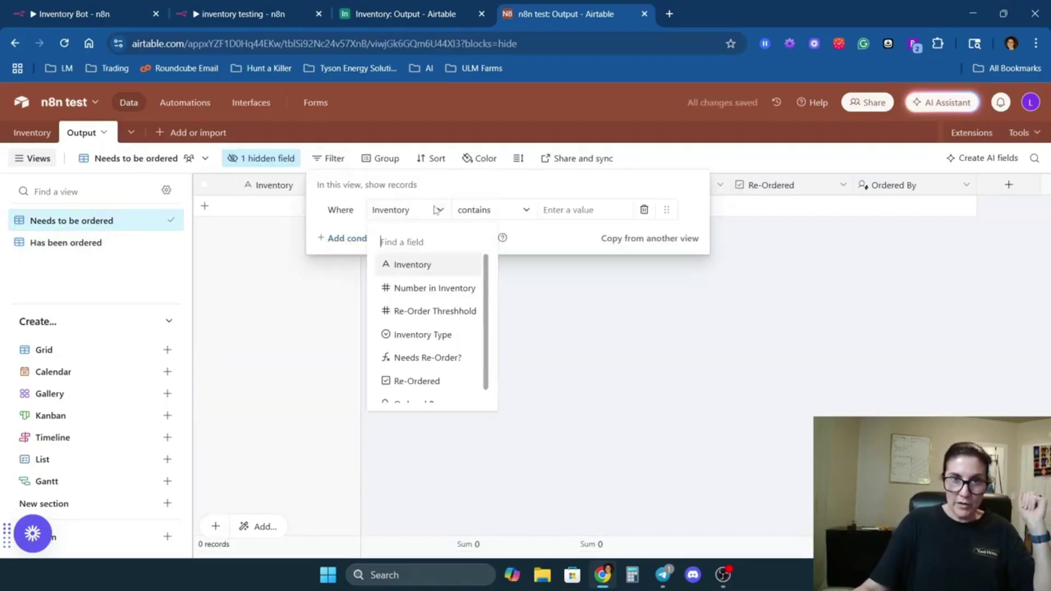
{"action": "left_click", "coordinate": [427, 372]}
{"action": "left_click", "coordinate": [573, 211]}
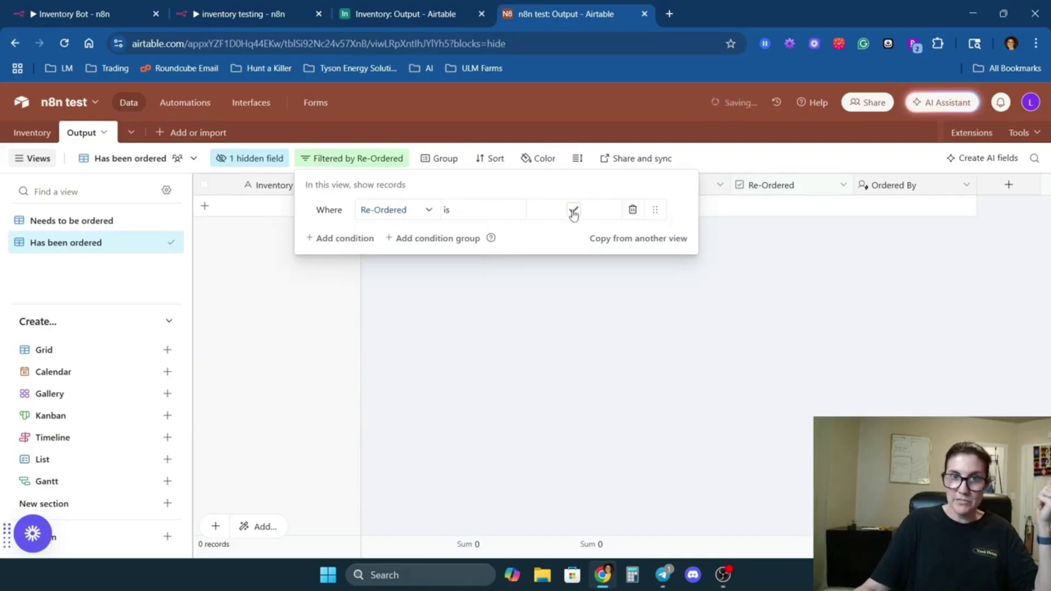
{"action": "left_click", "coordinate": [636, 340]}
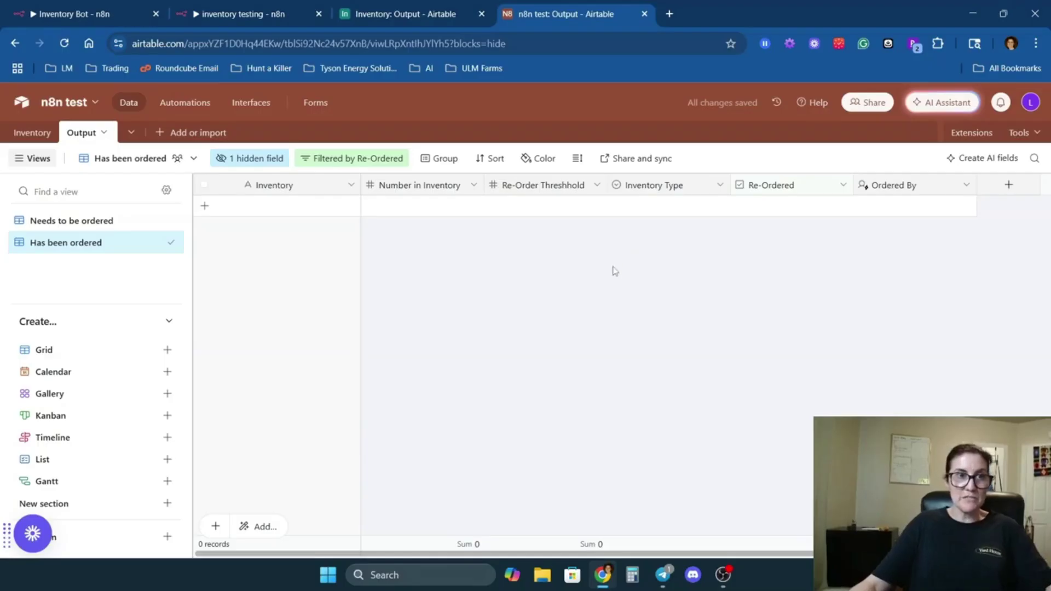
{"action": "left_click", "coordinate": [77, 225]}
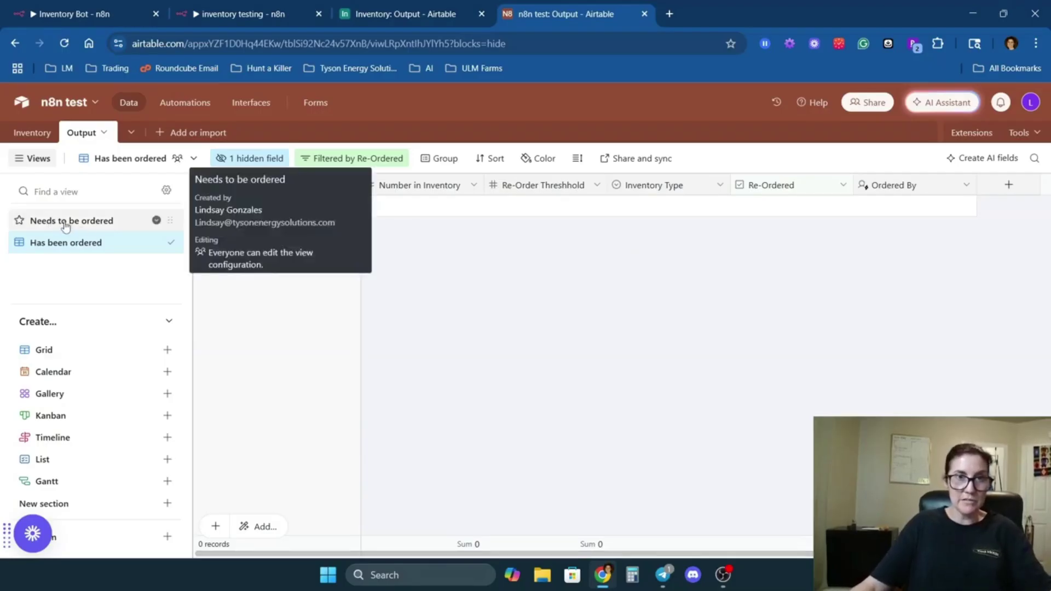
- Open the n8n test base's Automations page in a new browser tab and switch to it
{"action": "left_click", "coordinate": [31, 133]}
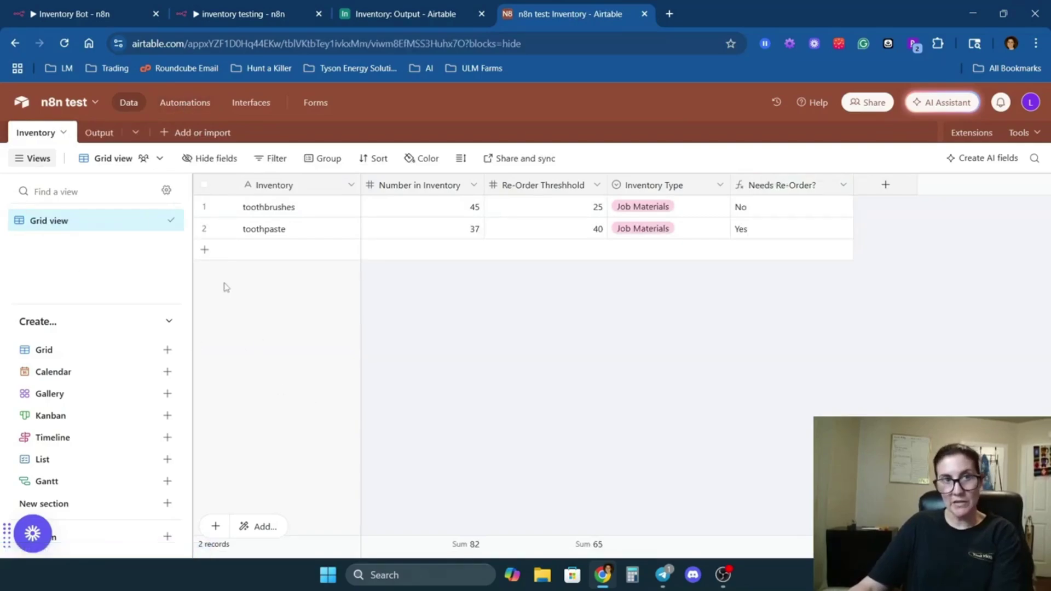
{"action": "right_click", "coordinate": [175, 108]}
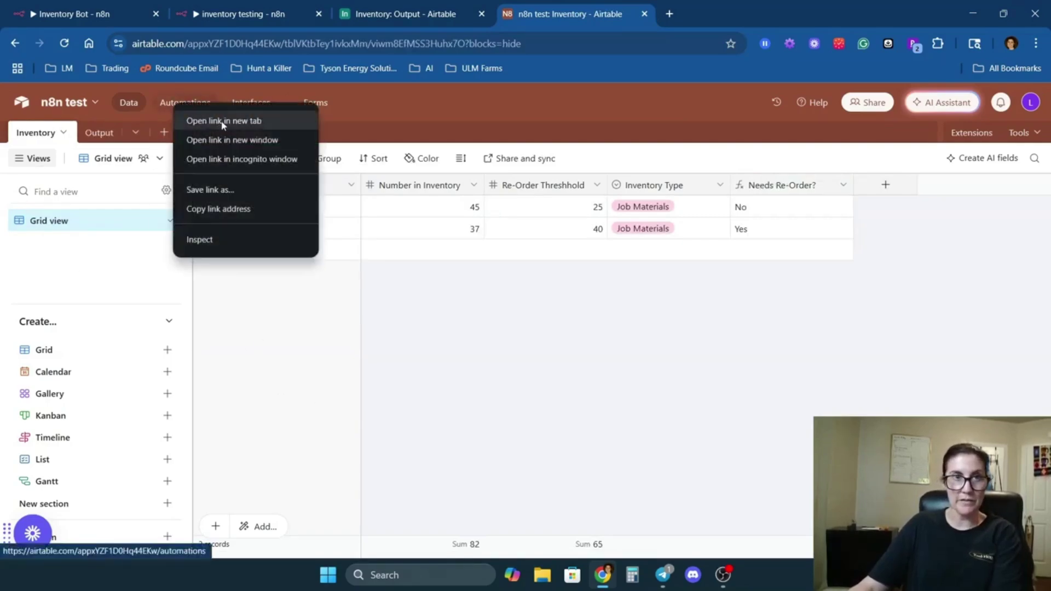
{"action": "left_click", "coordinate": [197, 119]}
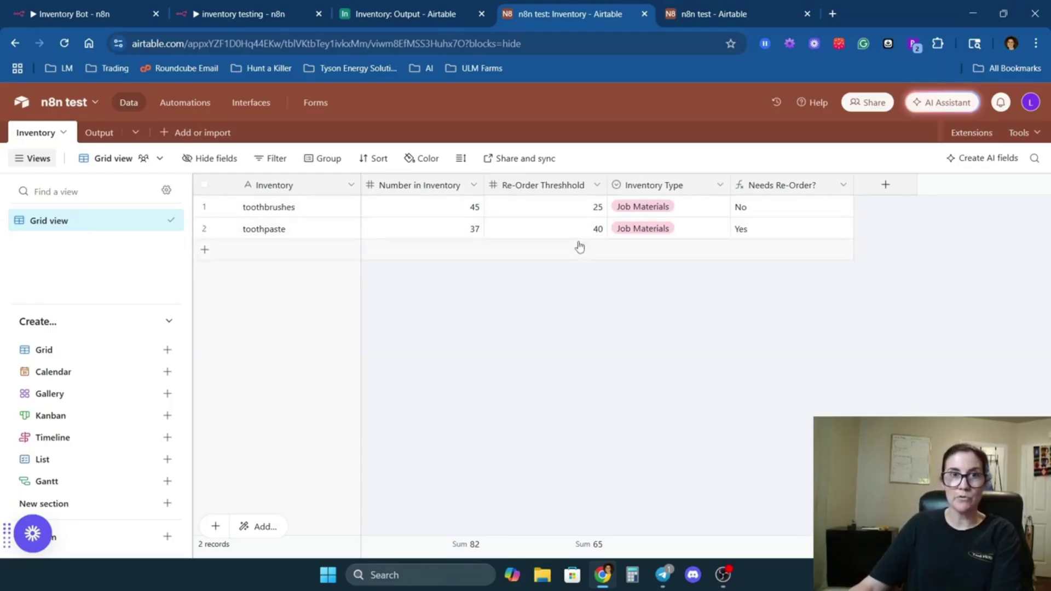
{"action": "left_click", "coordinate": [103, 133]}
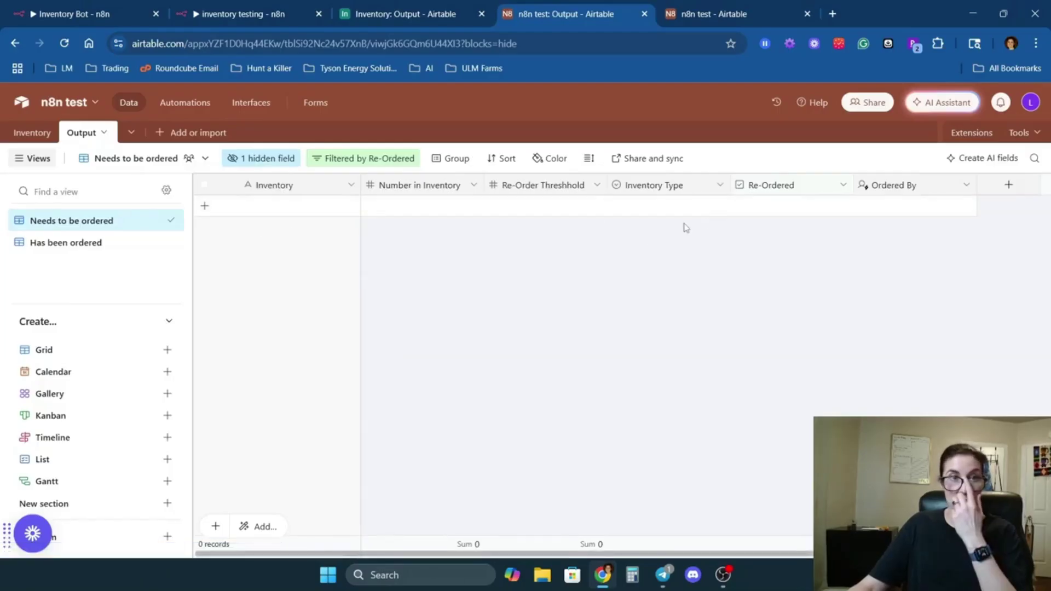
{"action": "key", "text": "ctrl+Tab"}
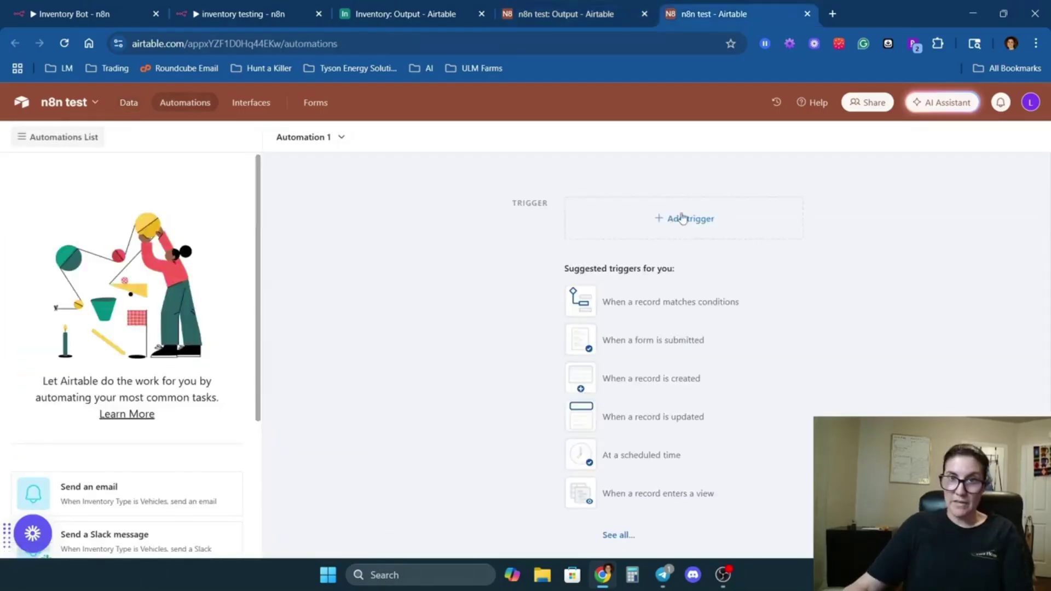
- Add a record-updated trigger on the Inventory table's Grid view that watches the Needs Re-Order? field, and test it
{"action": "left_click", "coordinate": [681, 220]}
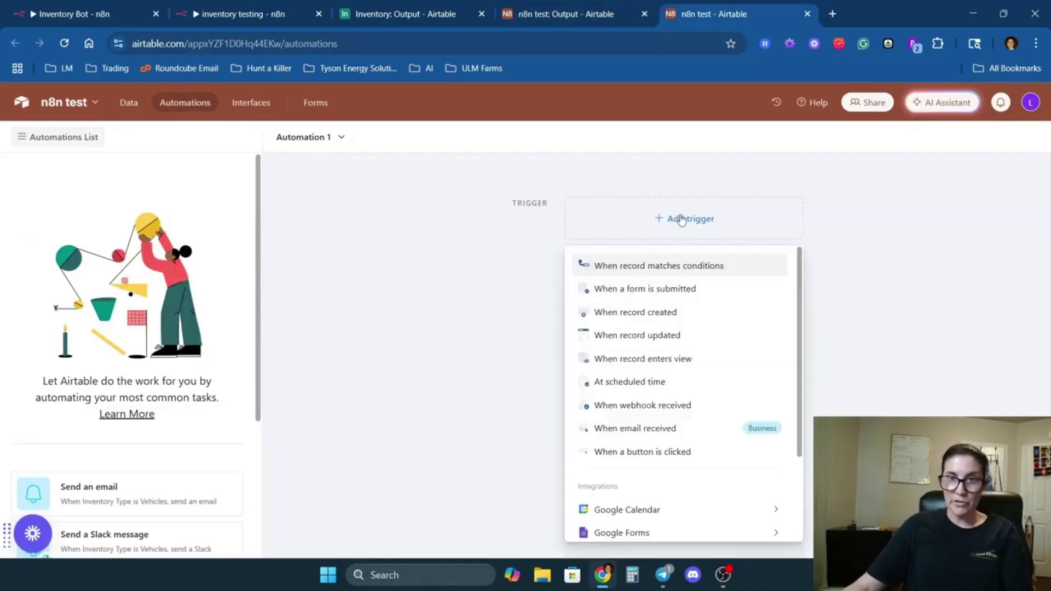
{"action": "left_click", "coordinate": [655, 339]}
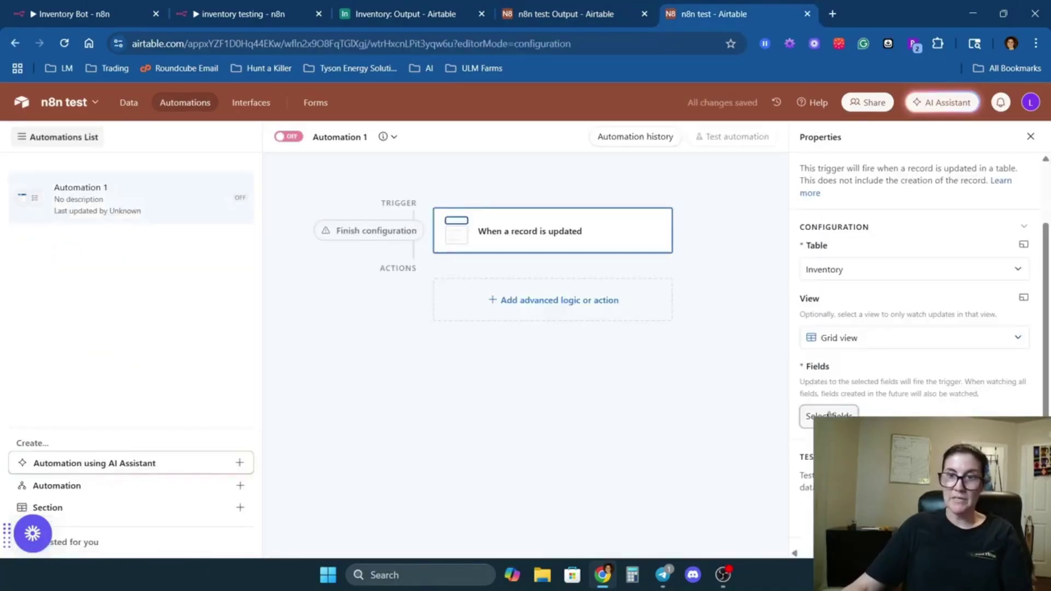
{"action": "left_click", "coordinate": [830, 416]}
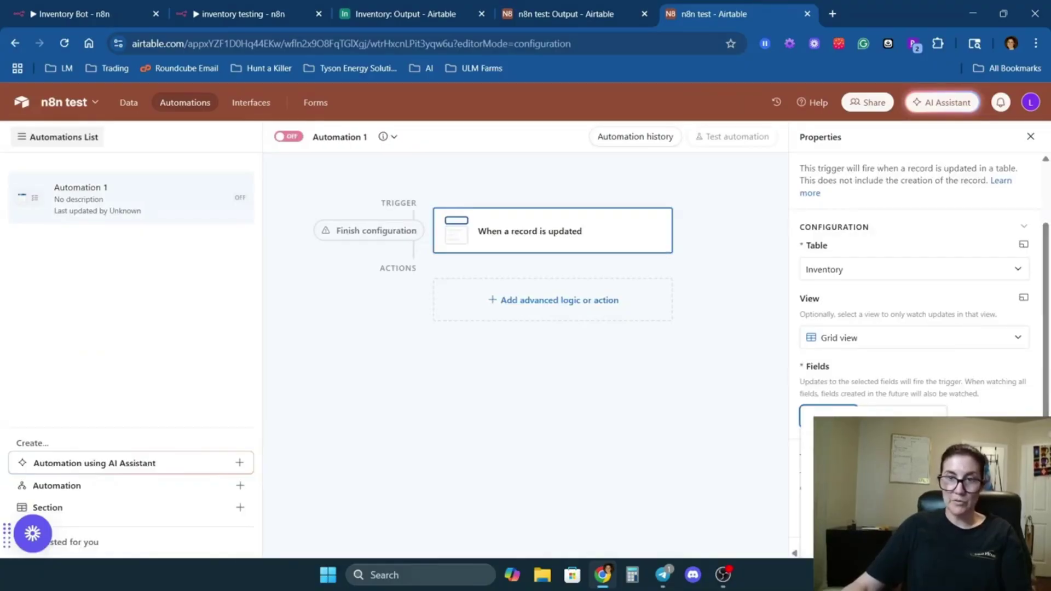
{"action": "left_click", "coordinate": [854, 438]}
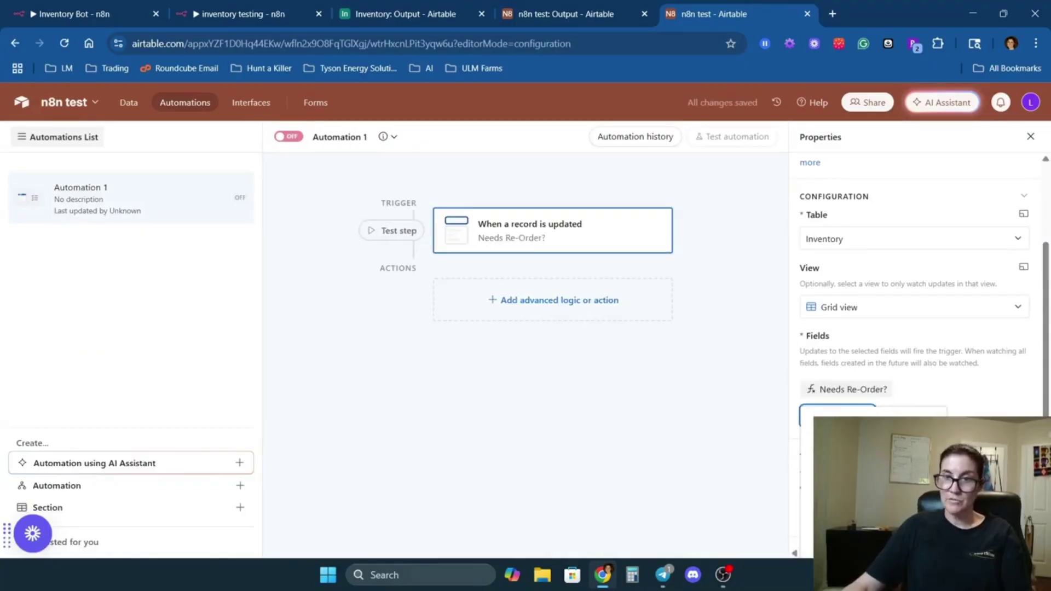
{"action": "left_click", "coordinate": [945, 387]}
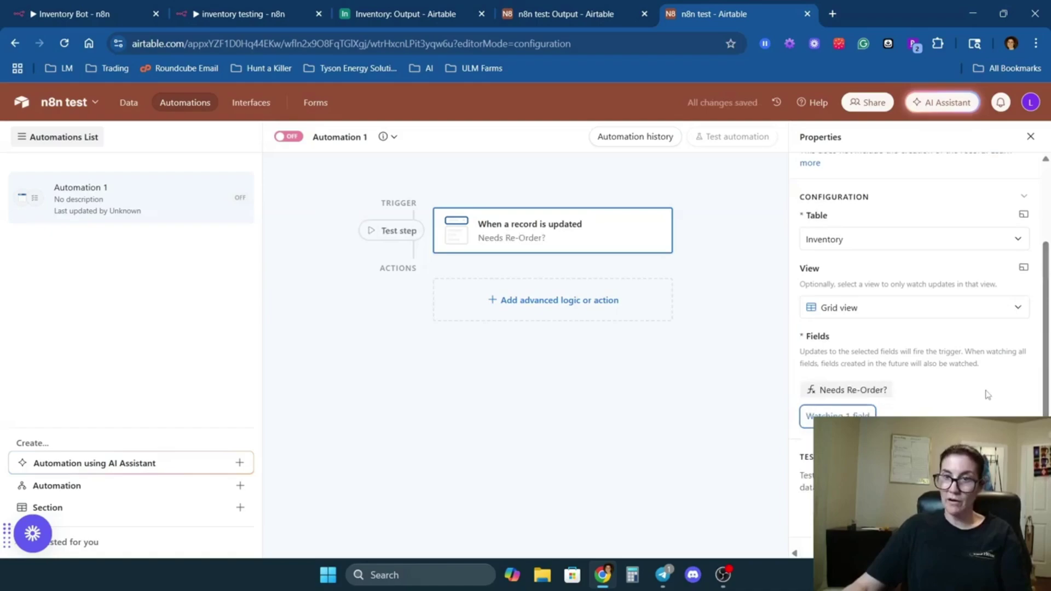
{"action": "left_click", "coordinate": [406, 231]}
{"action": "left_click", "coordinate": [399, 234]}
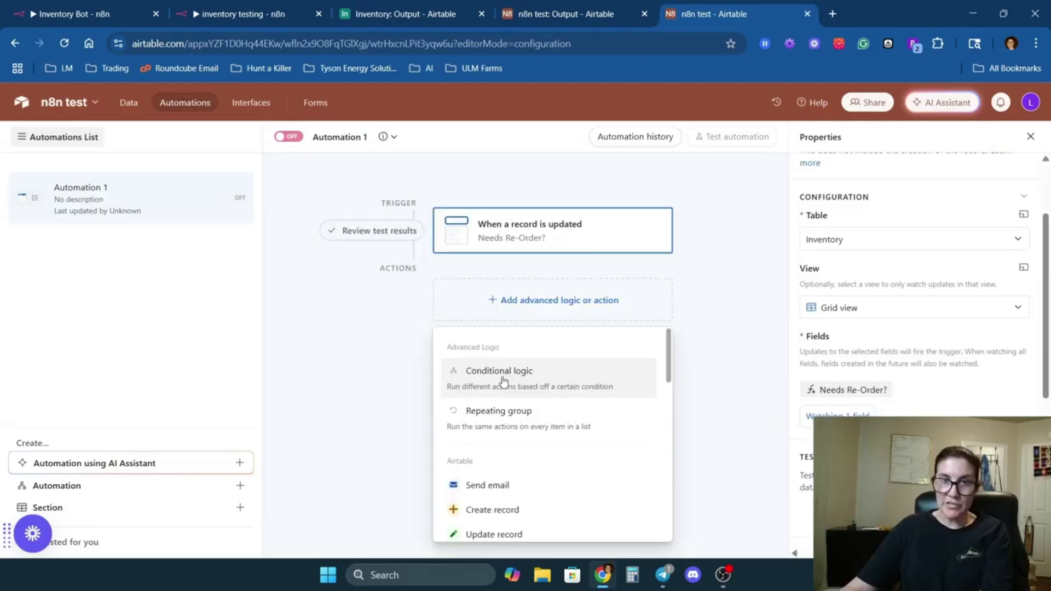
- Add conditional logic that runs when Needs Re-Order? is Yes, and test the conditions
{"action": "left_click", "coordinate": [503, 381]}
{"action": "left_click", "coordinate": [839, 318]}
{"action": "type", "text": "Y"}
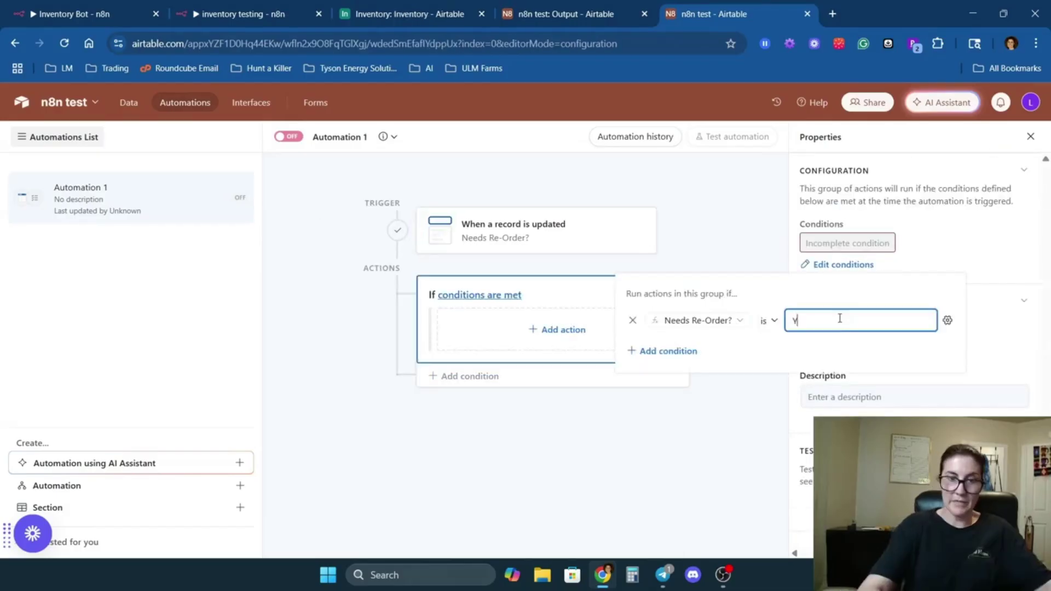
{"action": "type", "text": "es"}
{"action": "key", "text": "Escape"}
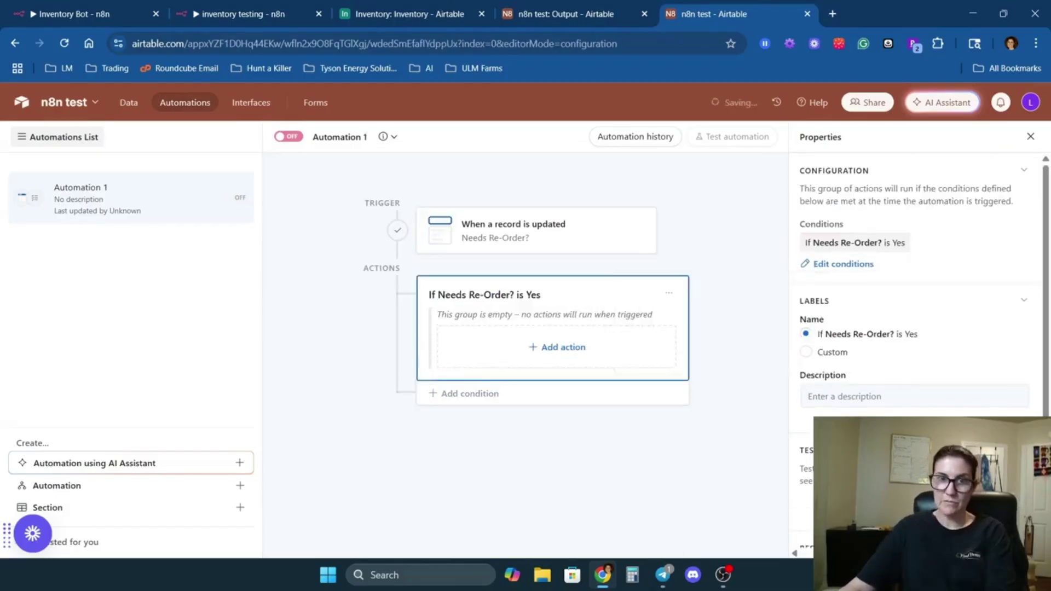
{"action": "scroll", "coordinate": [908, 328], "scroll_direction": "down", "scroll_amount": 4}
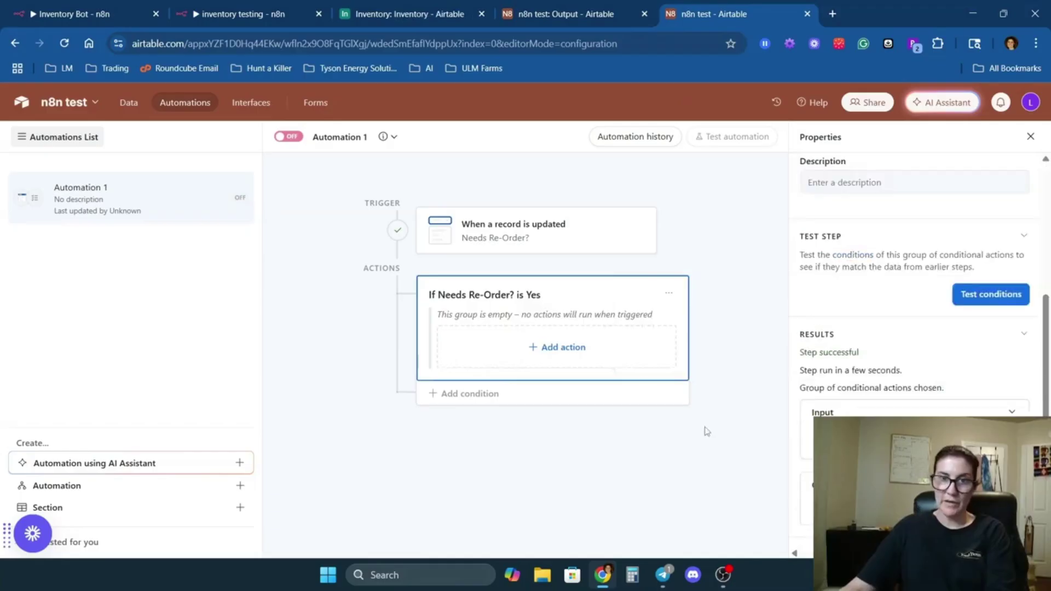
- Add a Create record action inside the conditional group, targeting the Output table and including the Inventory field
{"action": "left_click", "coordinate": [554, 348]}
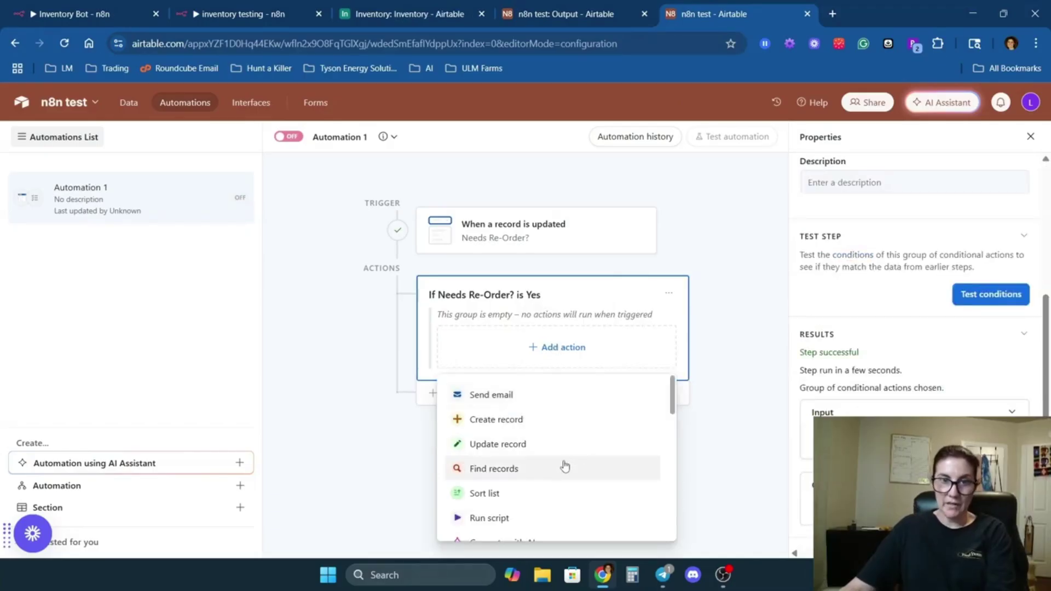
{"action": "left_click", "coordinate": [516, 425]}
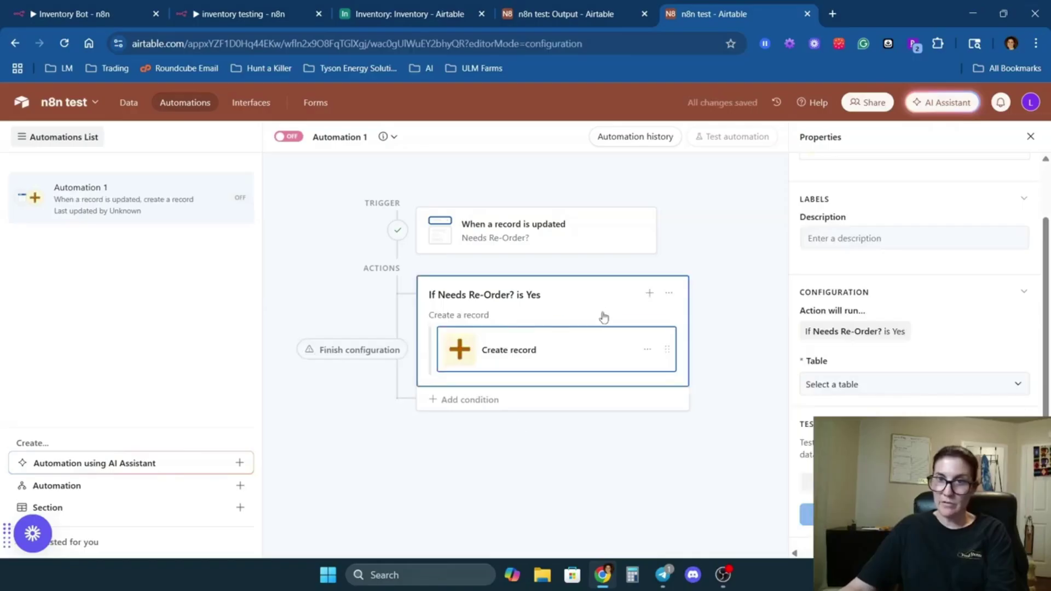
{"action": "scroll", "coordinate": [893, 302], "scroll_direction": "down", "scroll_amount": 1}
{"action": "left_click", "coordinate": [836, 389]}
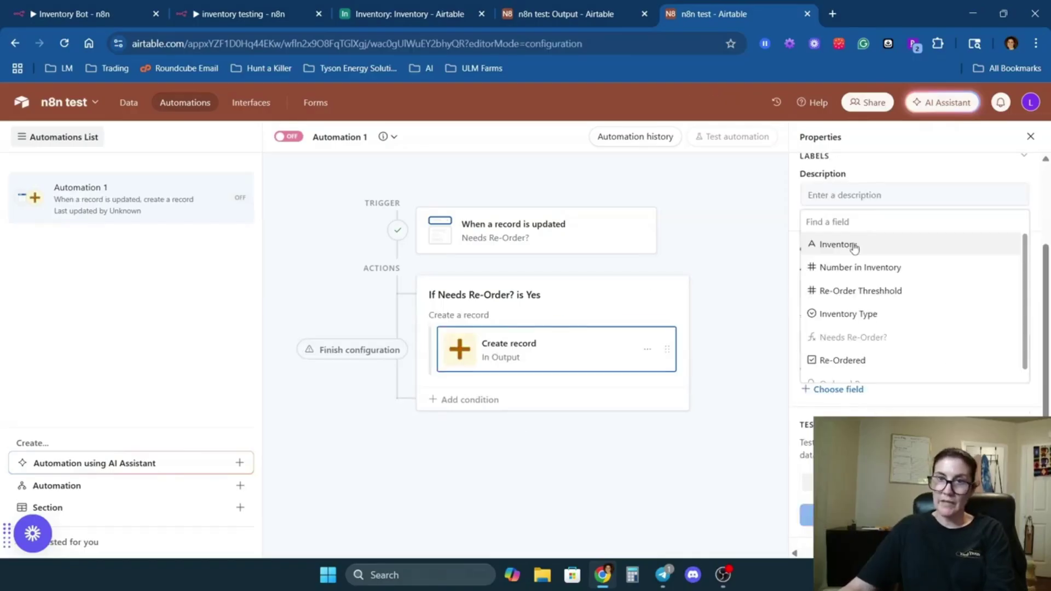
{"action": "left_click", "coordinate": [850, 245]}
{"action": "scroll", "coordinate": [893, 345], "scroll_direction": "down", "scroll_amount": 1}
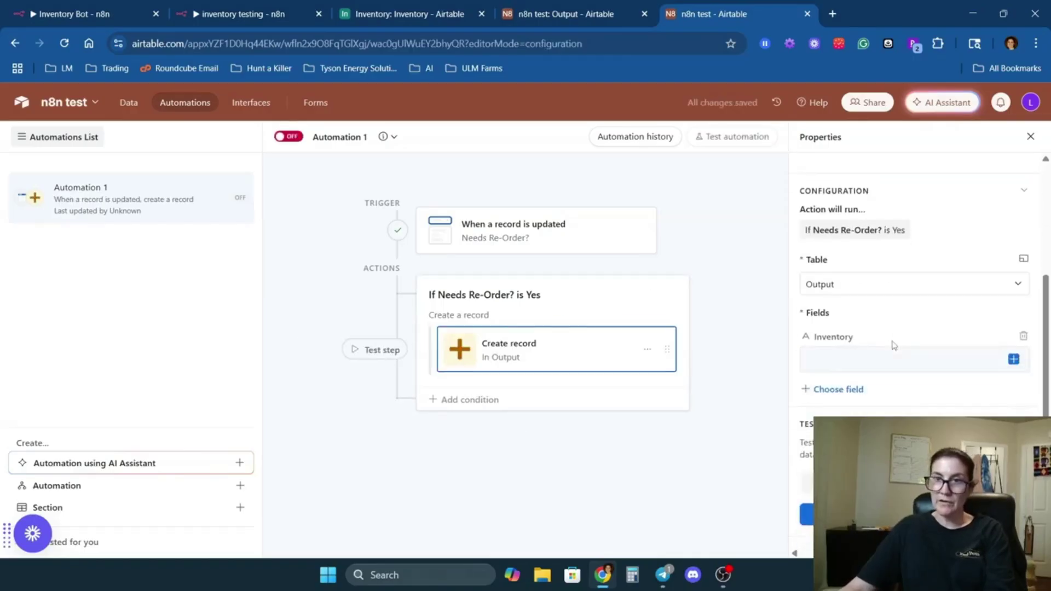
- Try to fill the new record's Inventory field with the trigger's Inventory, Number in Inventory and Re-Order Threshhold values, and check the Output table's columns
{"action": "left_click", "coordinate": [1013, 361]}
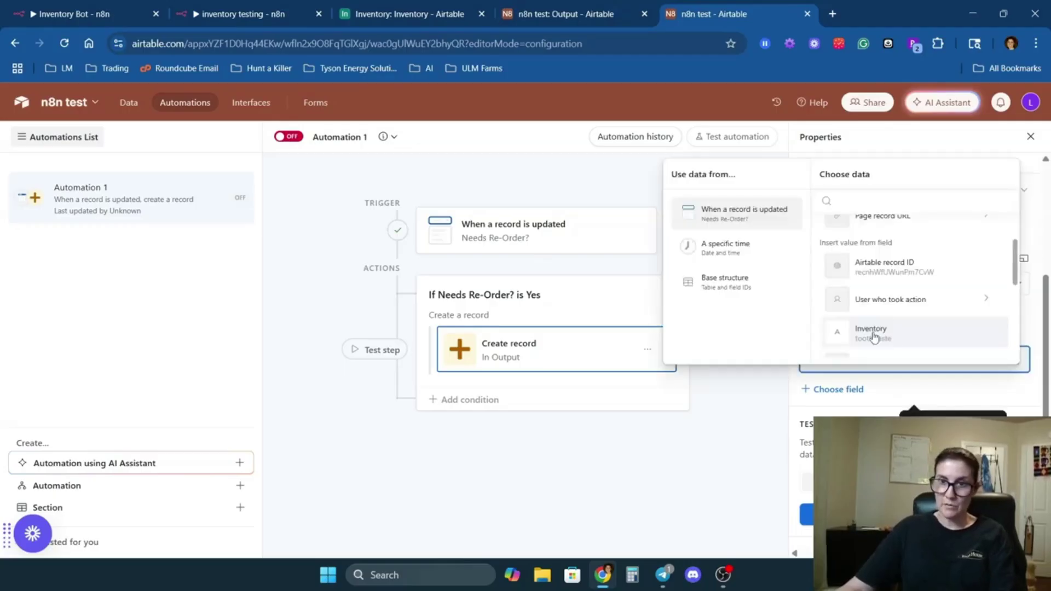
{"action": "left_click", "coordinate": [905, 335]}
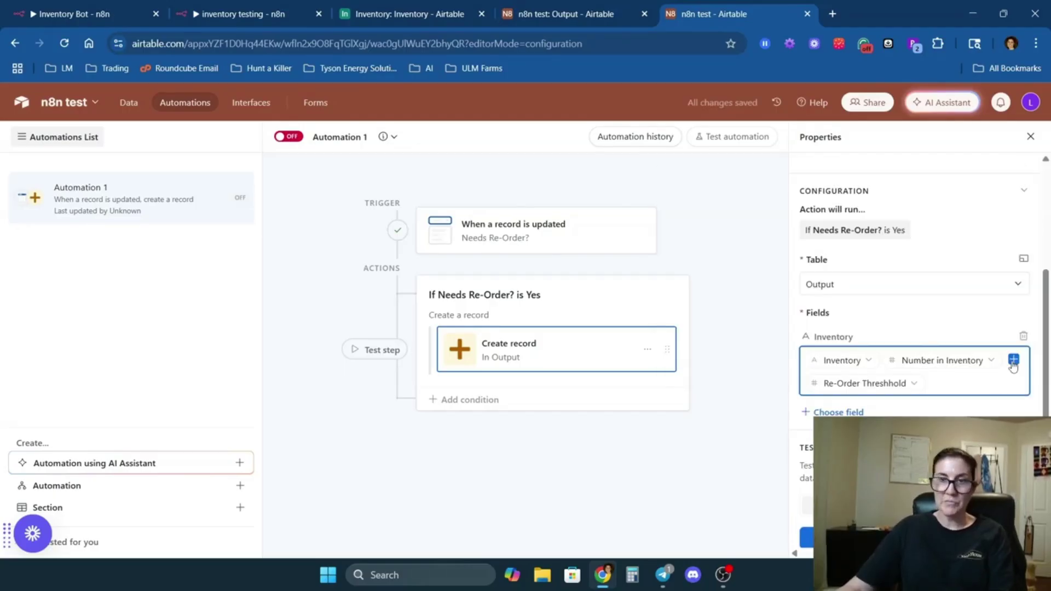
{"action": "left_click", "coordinate": [584, 12]}
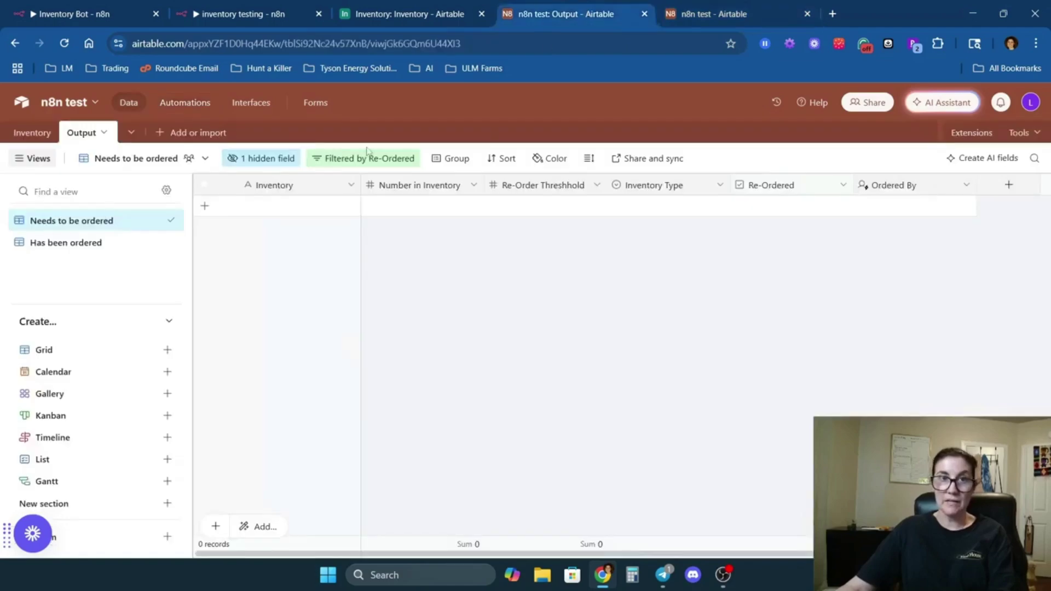
{"action": "left_click", "coordinate": [724, 12]}
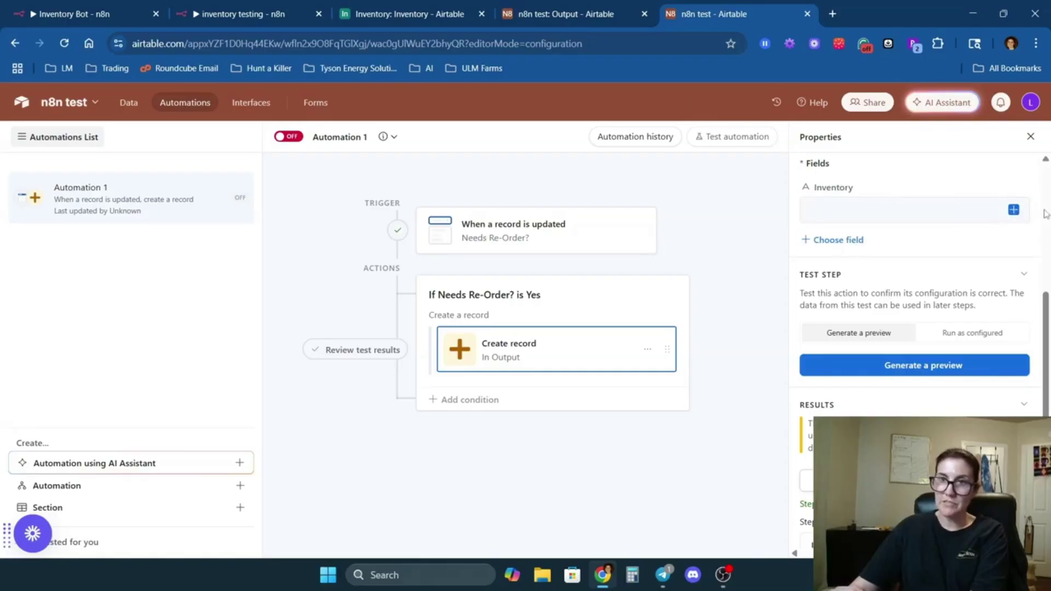
- Fill the new record's Inventory field with only the Inventory value from the updated record
{"action": "left_click", "coordinate": [1013, 211]}
{"action": "scroll", "coordinate": [938, 309], "scroll_direction": "down", "scroll_amount": 2}
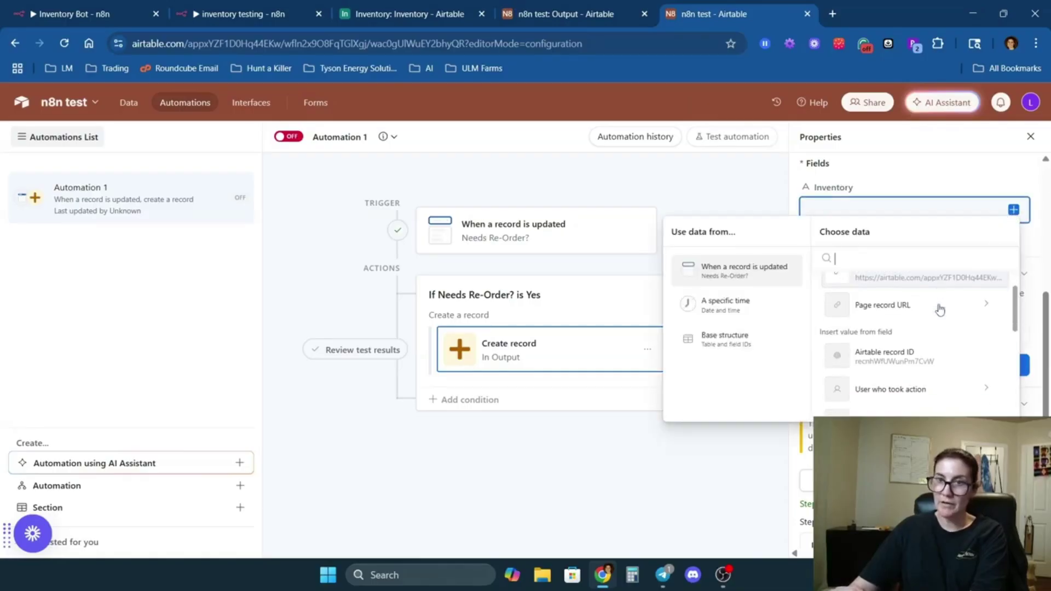
{"action": "left_click", "coordinate": [891, 395]}
- Add the Number in Inventory field to the Create record action and fill it dynamically with the updated record's Number in Inventory
{"action": "left_click", "coordinate": [959, 246]}
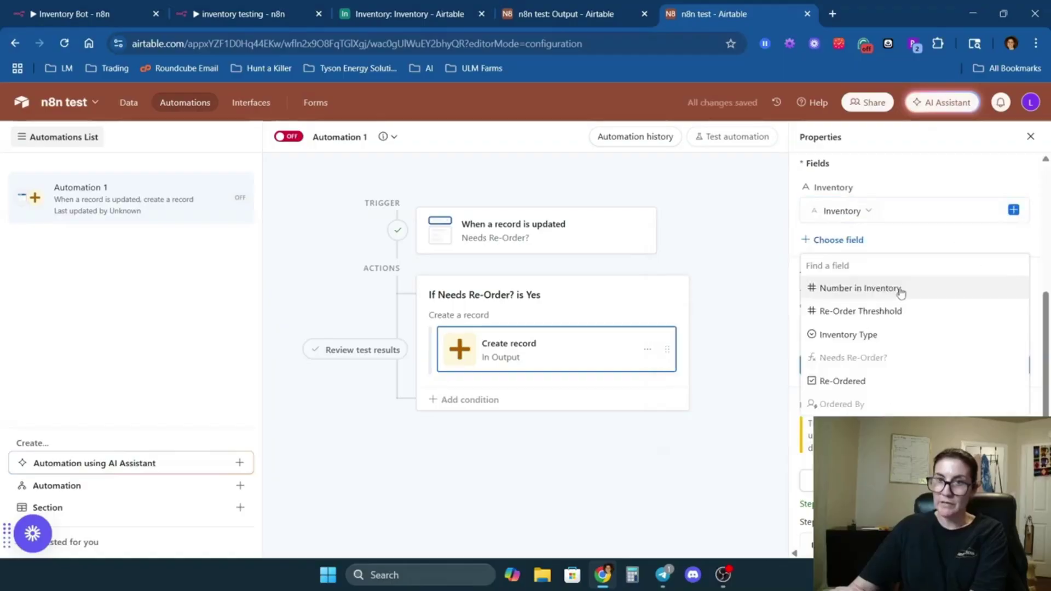
{"action": "left_click", "coordinate": [907, 290]}
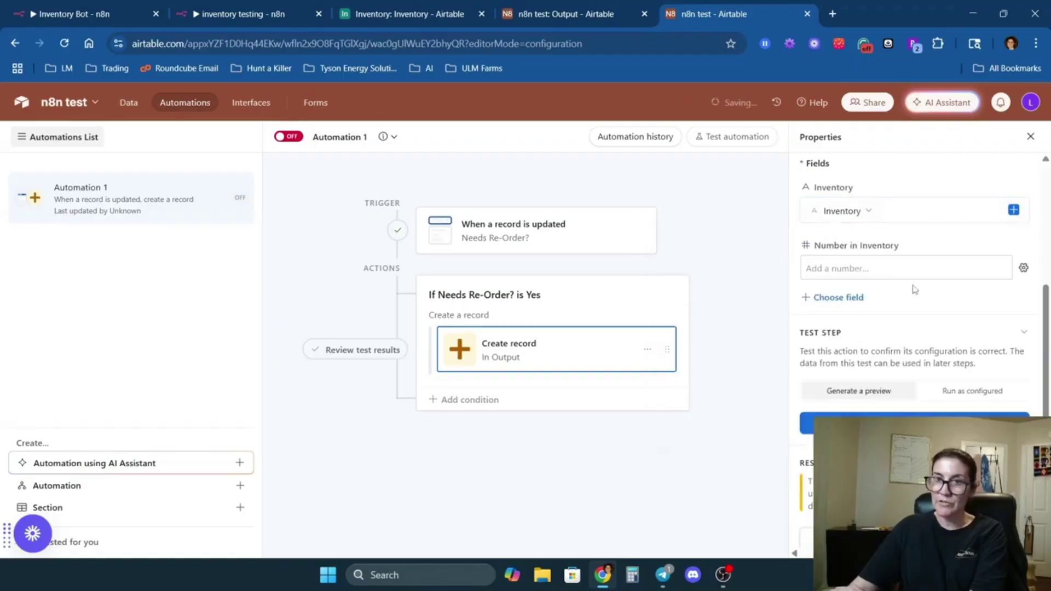
{"action": "left_click", "coordinate": [1023, 268]}
{"action": "left_click", "coordinate": [910, 384]}
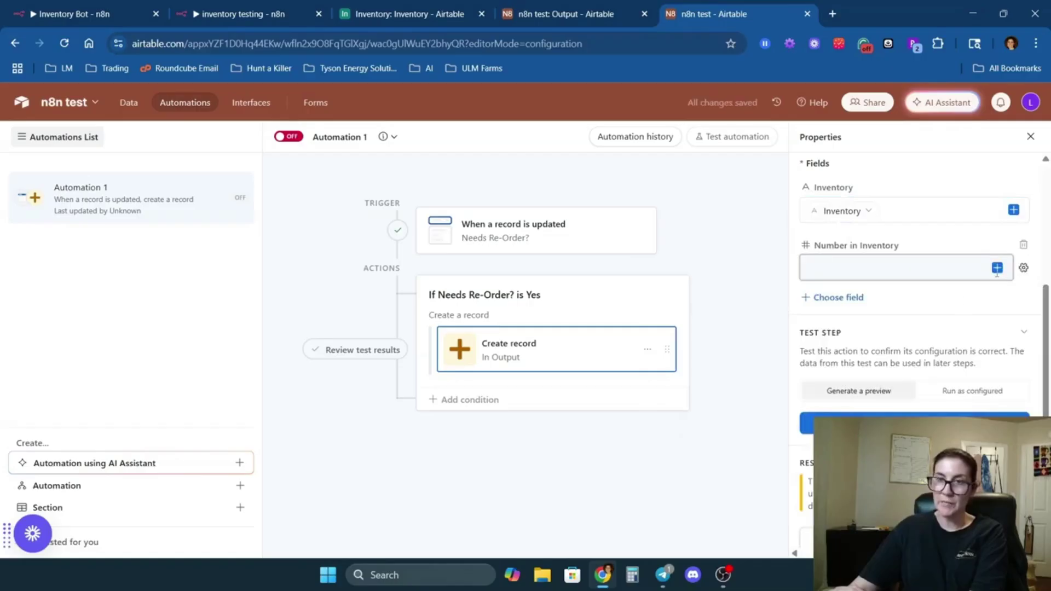
{"action": "left_click", "coordinate": [996, 267]}
{"action": "left_click", "coordinate": [902, 412]}
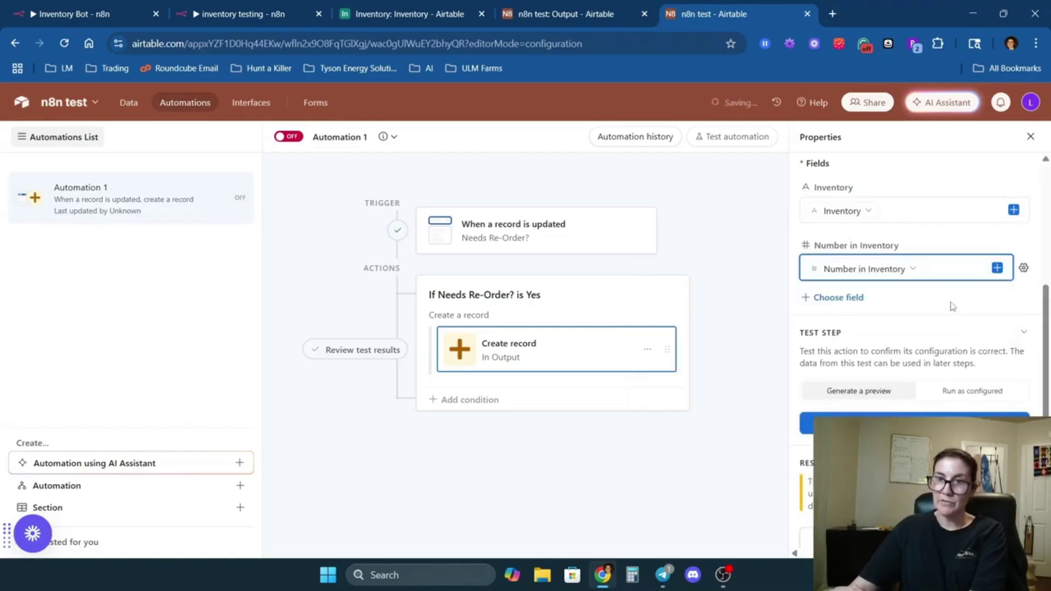
- Add the Inventory Type and Re-Order Threshhold fields to the new record, each filled dynamically with the updated record's matching value
{"action": "scroll", "coordinate": [952, 307], "scroll_direction": "down", "scroll_amount": 1}
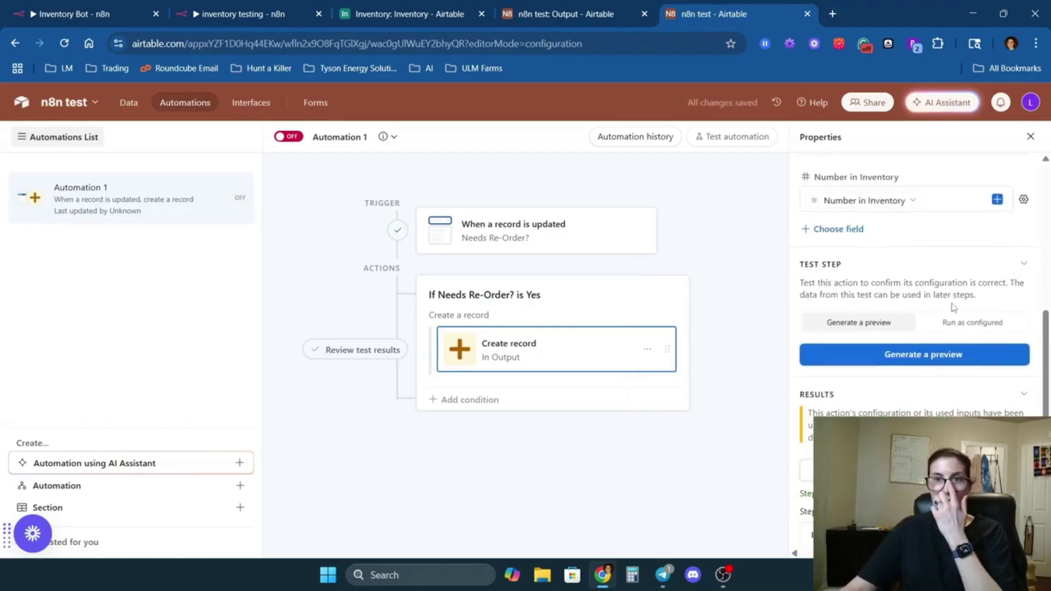
{"action": "left_click", "coordinate": [855, 228]}
{"action": "left_click", "coordinate": [866, 298]}
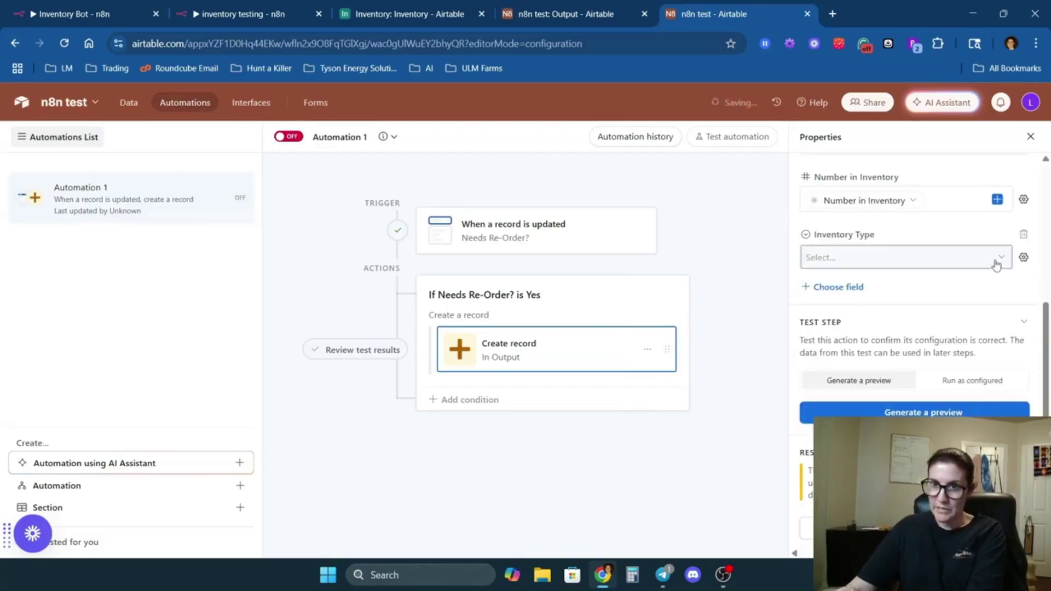
{"action": "left_click", "coordinate": [1023, 257]}
{"action": "left_click", "coordinate": [906, 359]}
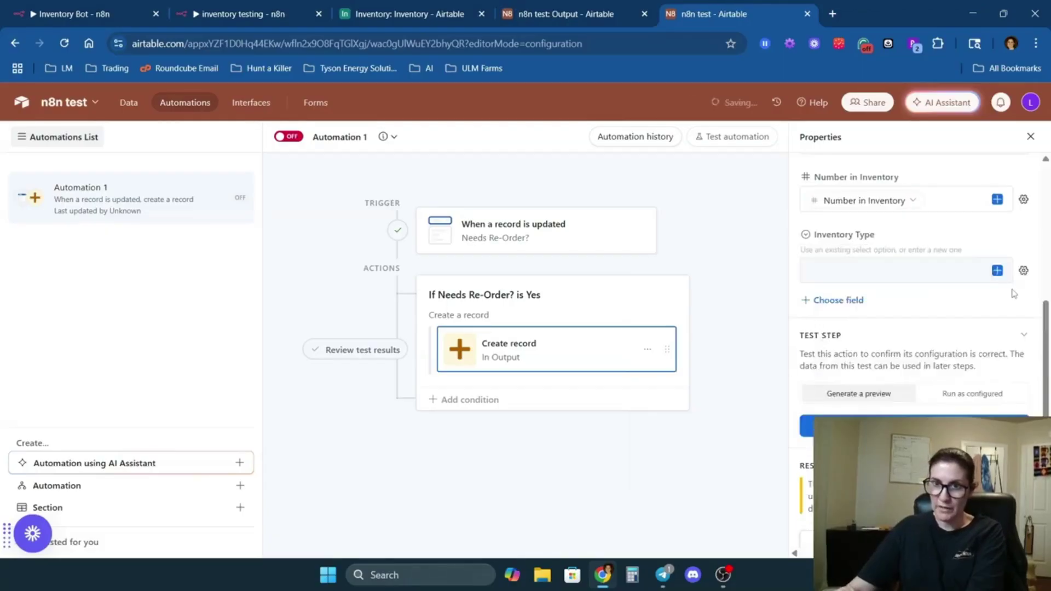
{"action": "scroll", "coordinate": [963, 285], "scroll_direction": "up", "scroll_amount": 3}
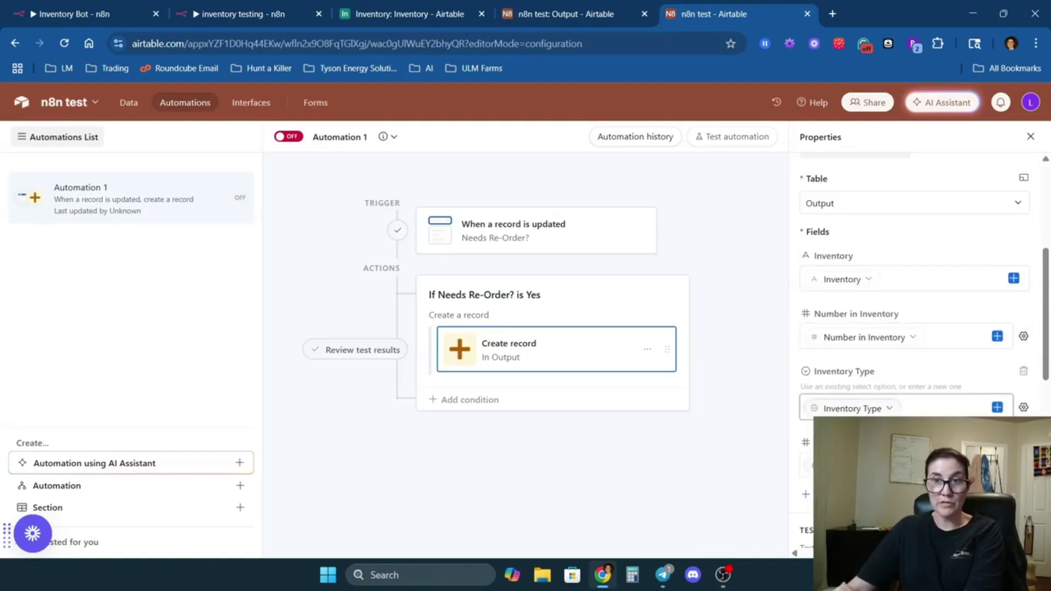
{"action": "scroll", "coordinate": [909, 329], "scroll_direction": "down", "scroll_amount": 4}
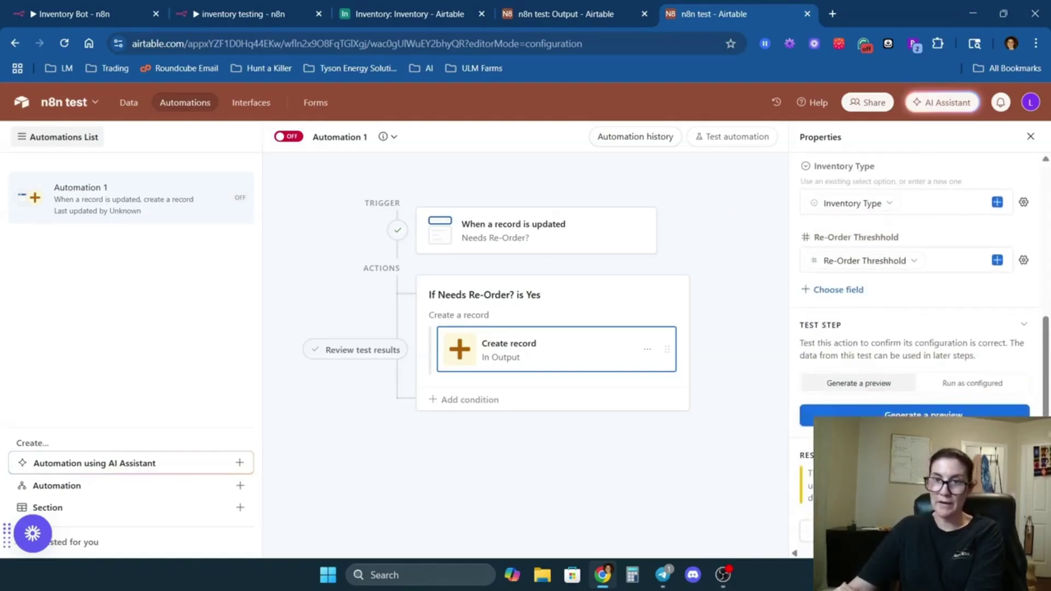
- Generate a preview of the Create record action, and turn Automation 1 on
{"action": "left_click", "coordinate": [923, 414]}
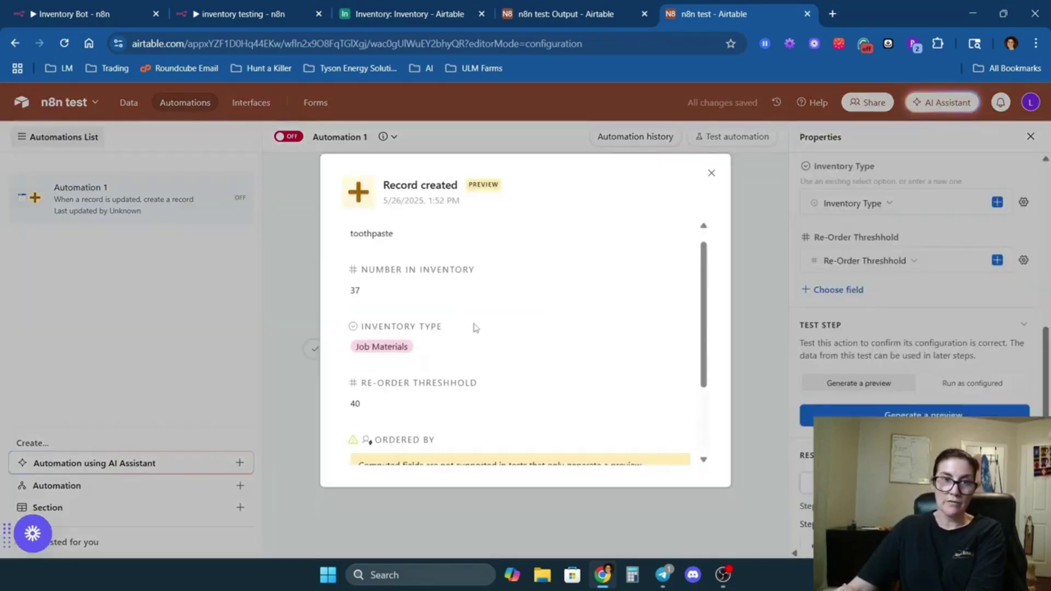
{"action": "scroll", "coordinate": [484, 336], "scroll_direction": "down", "scroll_amount": 3}
{"action": "left_click", "coordinate": [591, 6]}
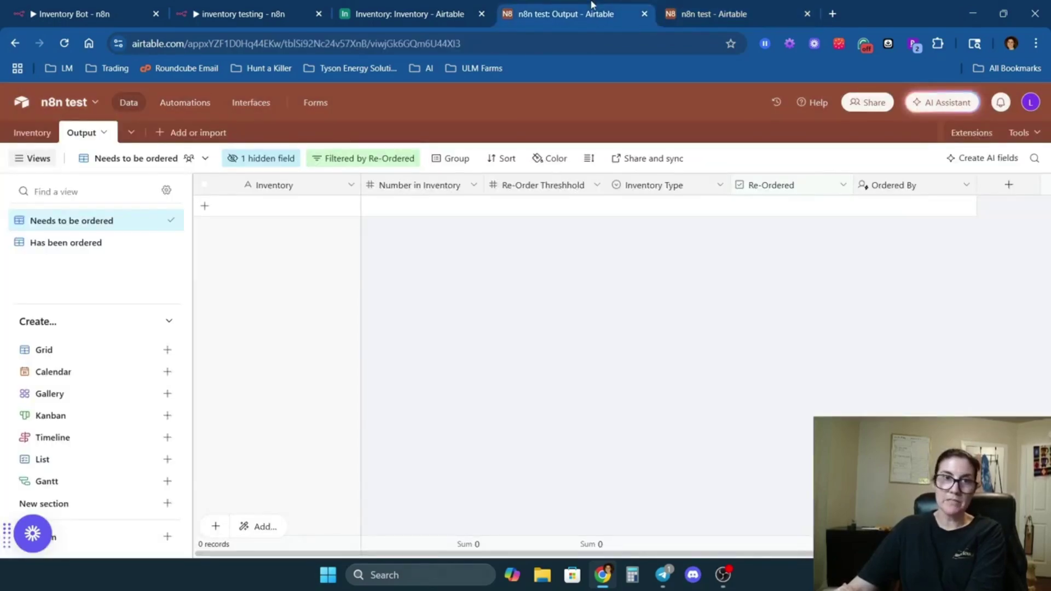
{"action": "left_click", "coordinate": [714, 14]}
{"action": "left_click", "coordinate": [287, 137]}
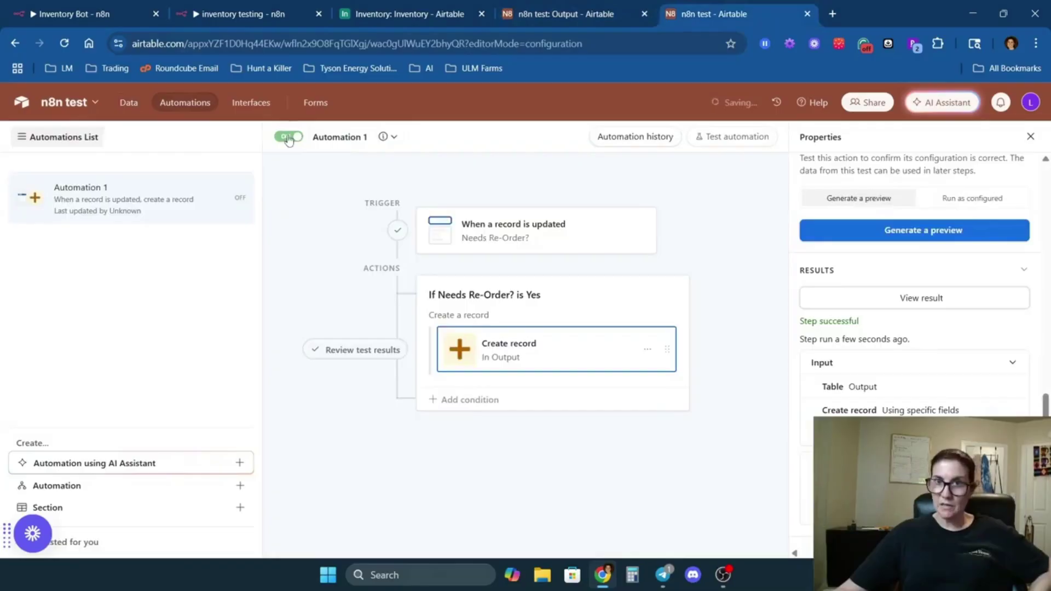
- Mark toothpaste as re-ordered in the Output table's Needs to be ordered view, and open the Has been ordered view
{"action": "left_click", "coordinate": [740, 137]}
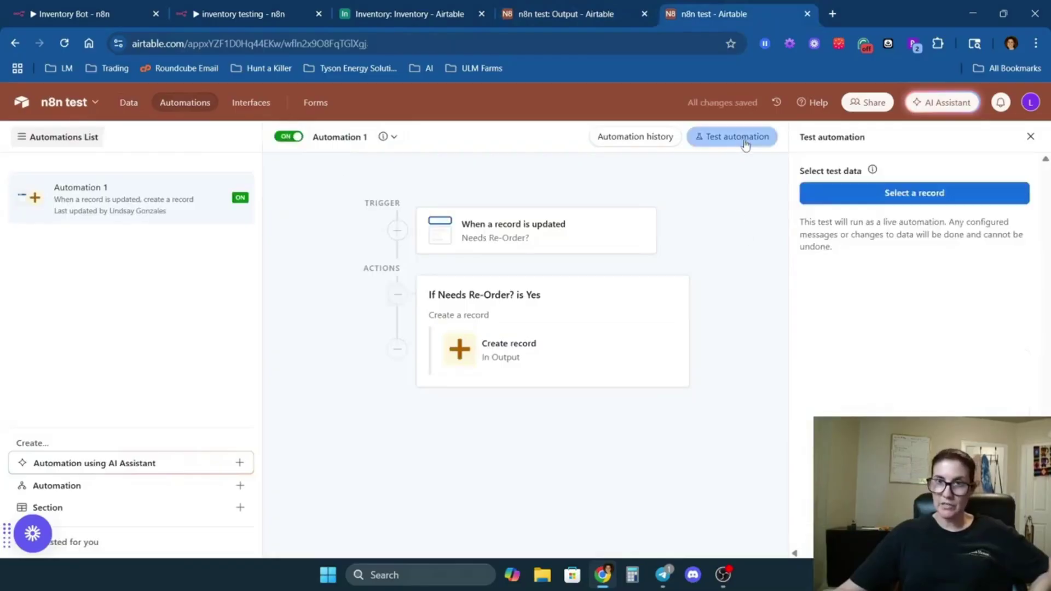
{"action": "key", "text": "ctrl+shift+Tab"}
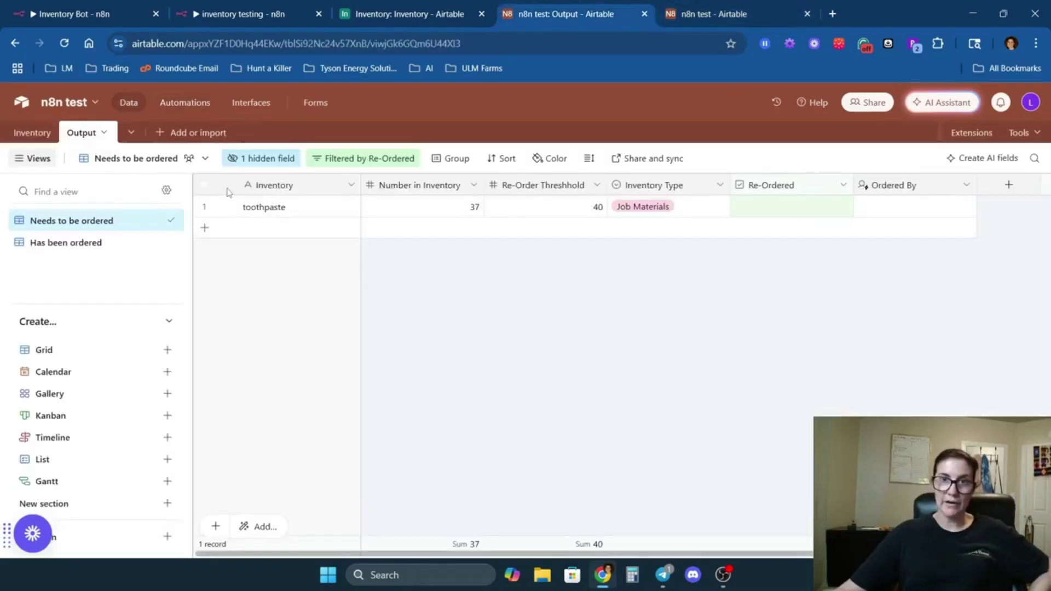
{"action": "left_click", "coordinate": [795, 208]}
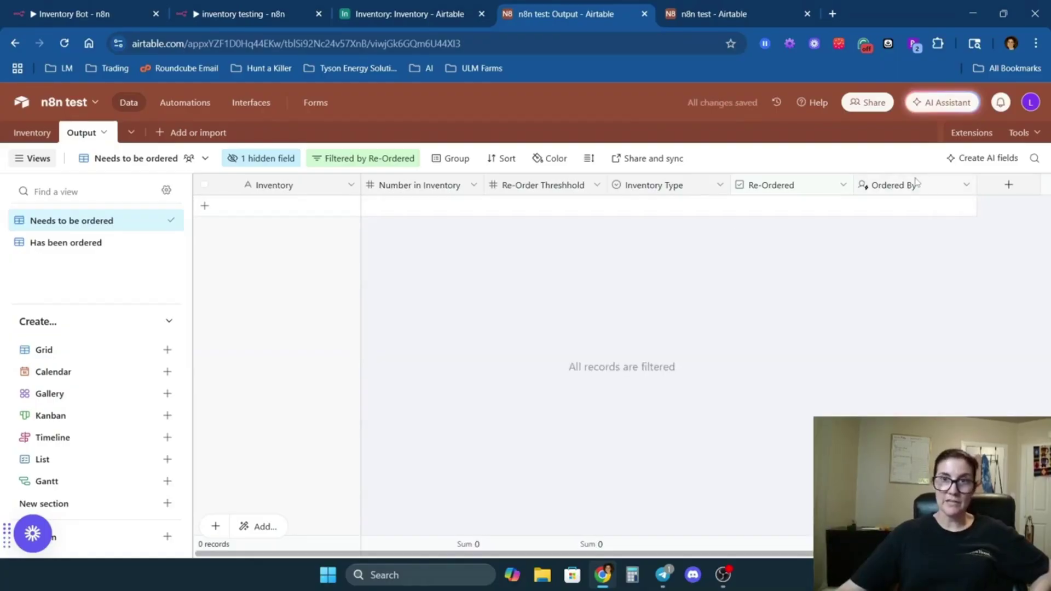
{"action": "left_click", "coordinate": [62, 246]}
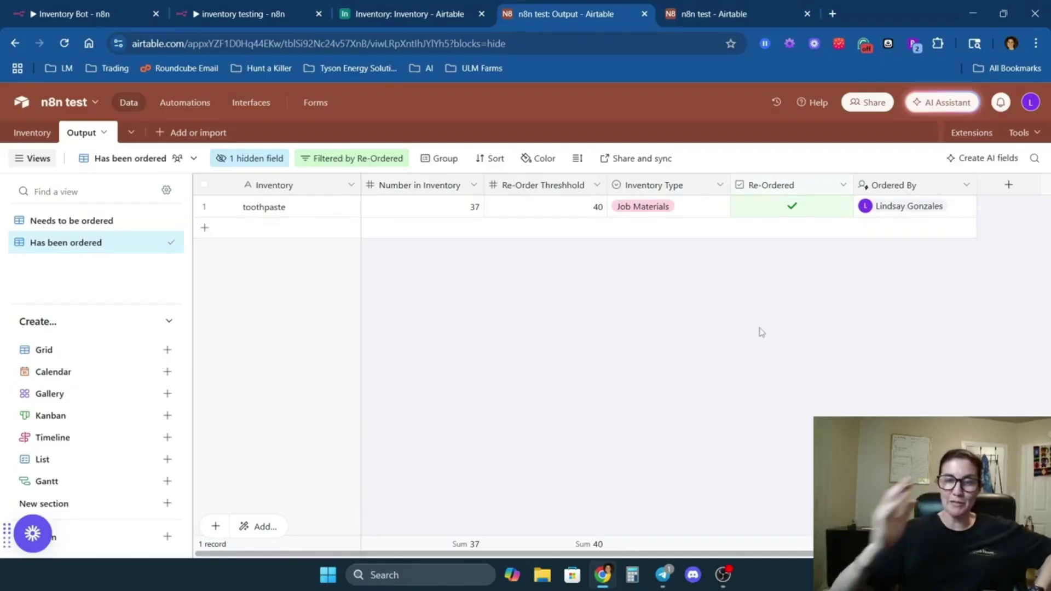
- Switch to the inventory testing workflow in n8n, save it and clear its previous execution data
{"action": "left_click", "coordinate": [249, 14]}
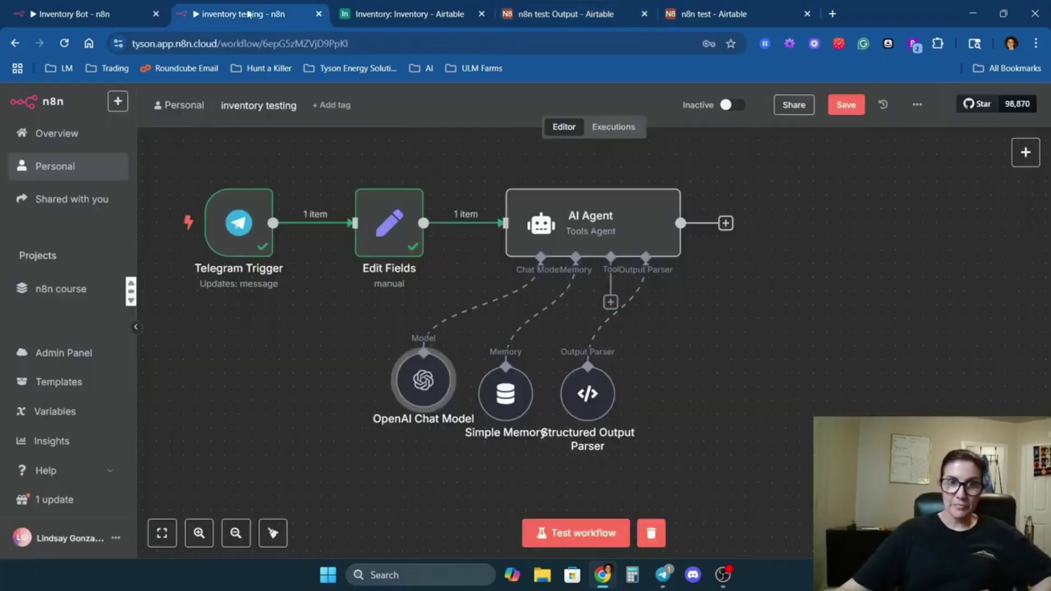
{"action": "left_click", "coordinate": [857, 108]}
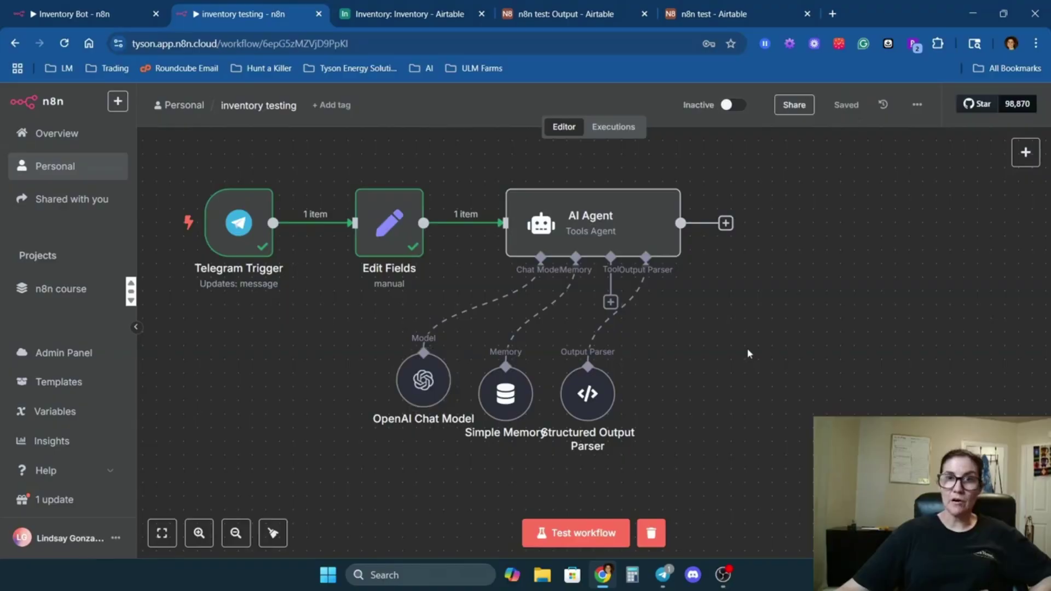
{"action": "left_click", "coordinate": [651, 533]}
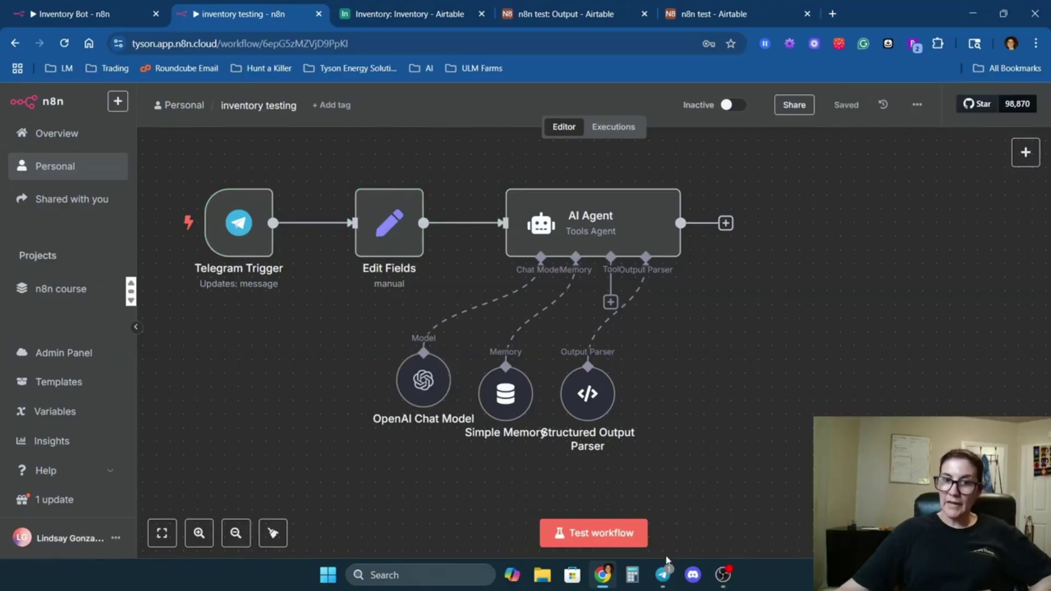
- Run a workflow test by sending "How many bags of insulation do we have?" to Tyson Inventory Bot in Telegram, and return to n8n
{"action": "mouse_move", "coordinate": [663, 577]}
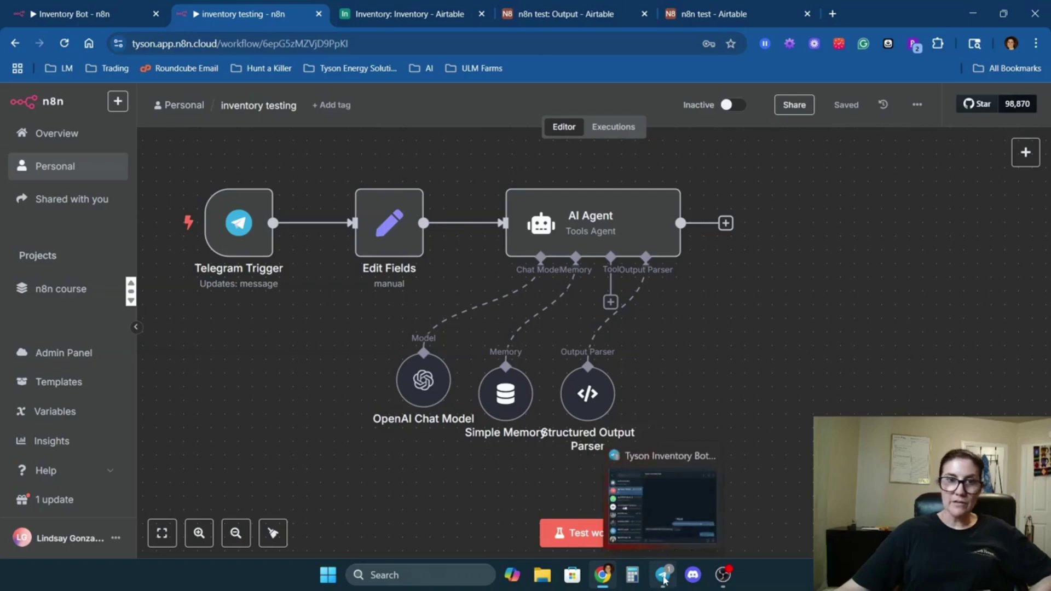
{"action": "left_click", "coordinate": [663, 578]}
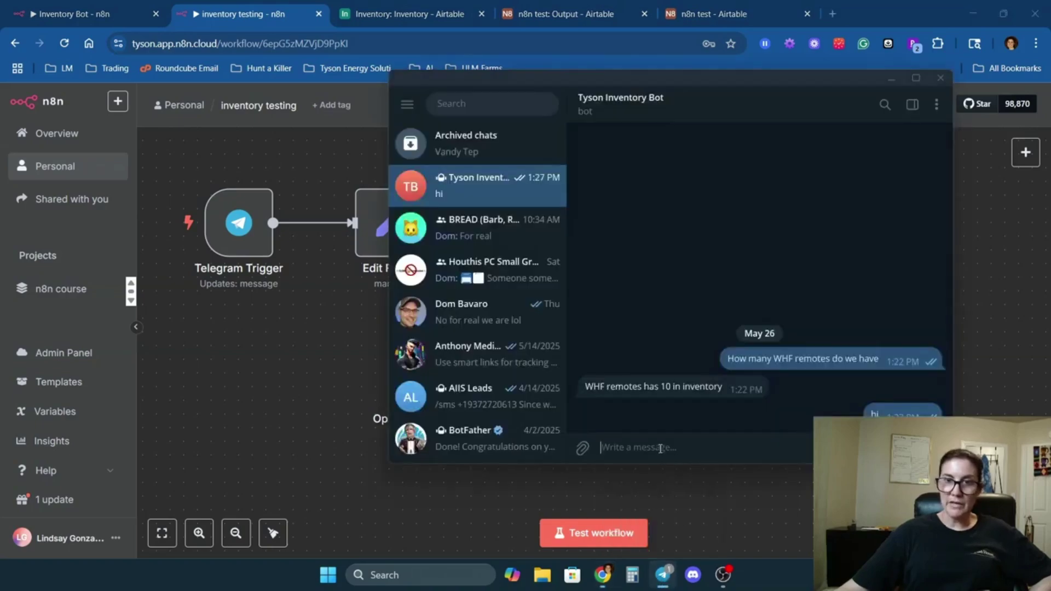
{"action": "type", "text": "How many ba"}
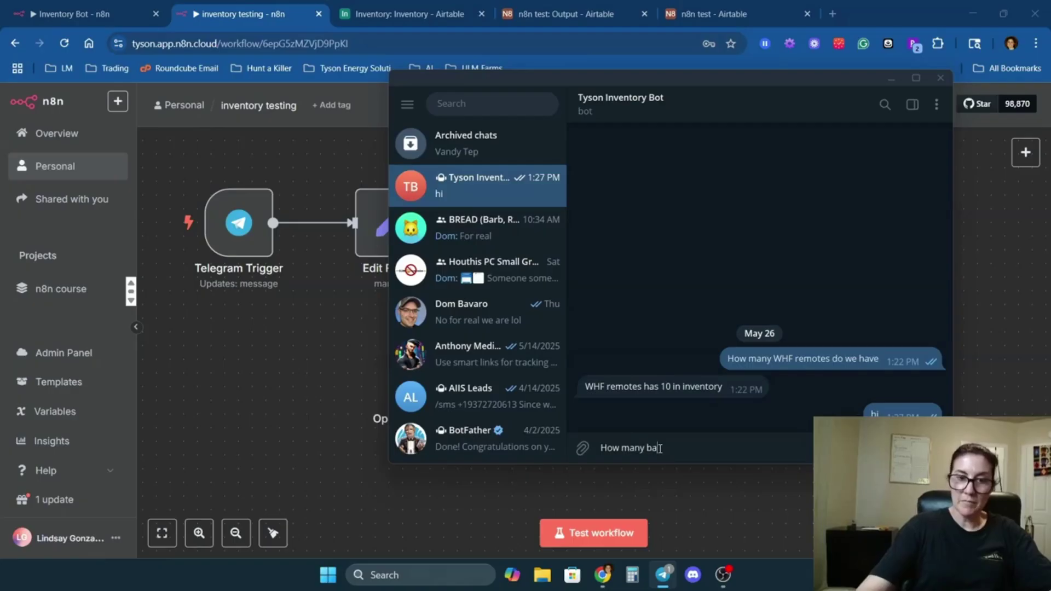
{"action": "type", "text": "gs of insulation "}
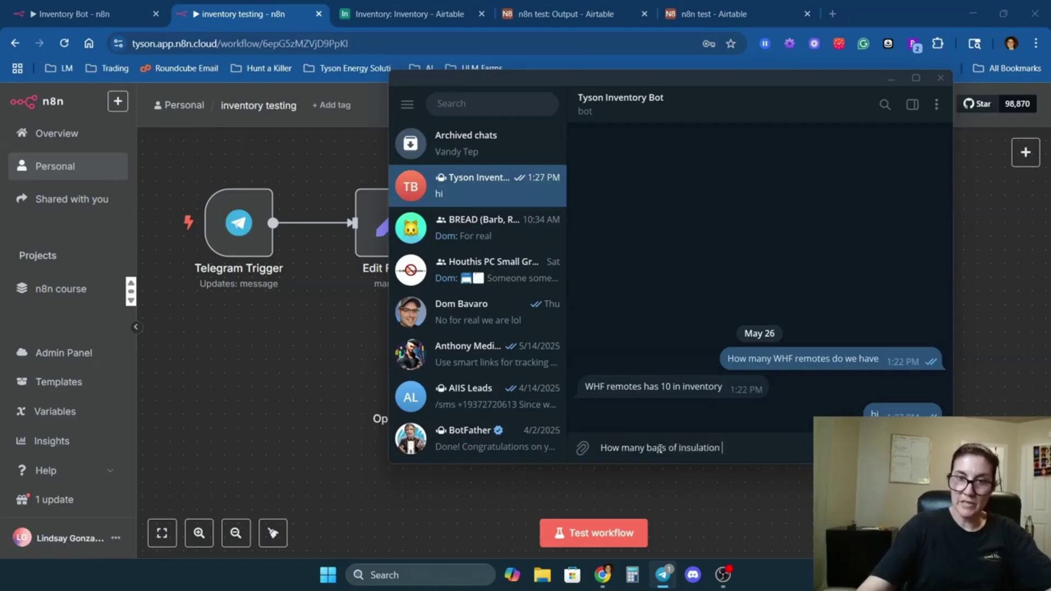
{"action": "type", "text": "do we have?"}
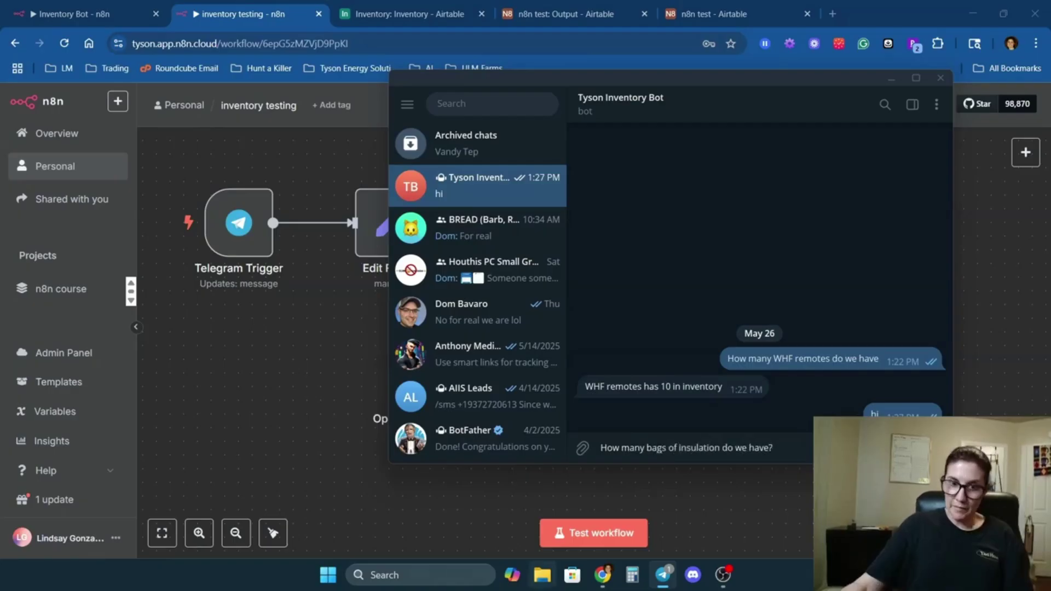
{"action": "left_click", "coordinate": [578, 532]}
{"action": "left_click", "coordinate": [663, 574]}
{"action": "key", "text": "Return"}
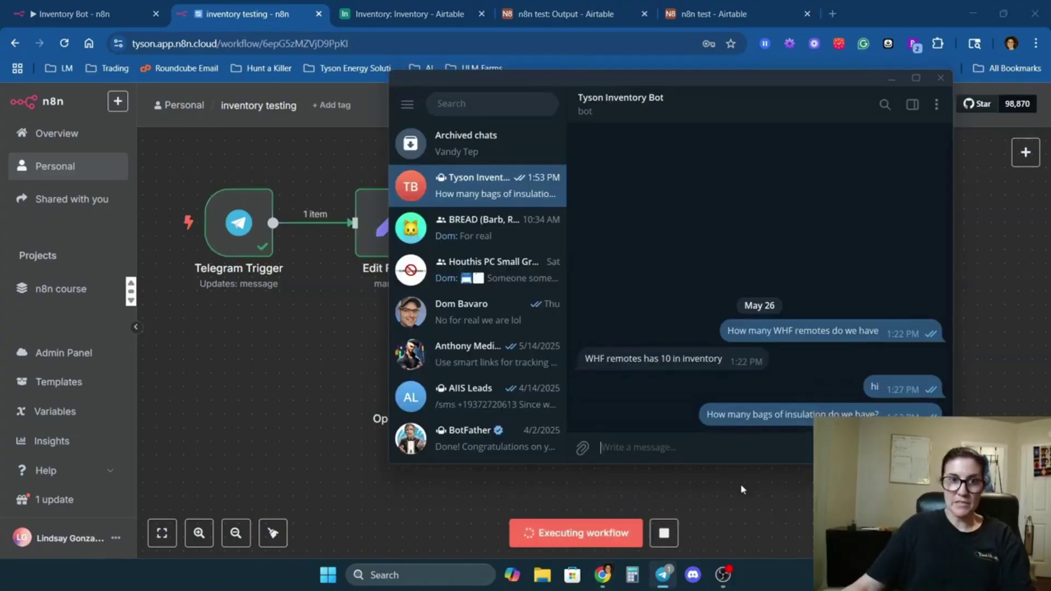
{"action": "left_click", "coordinate": [241, 343]}
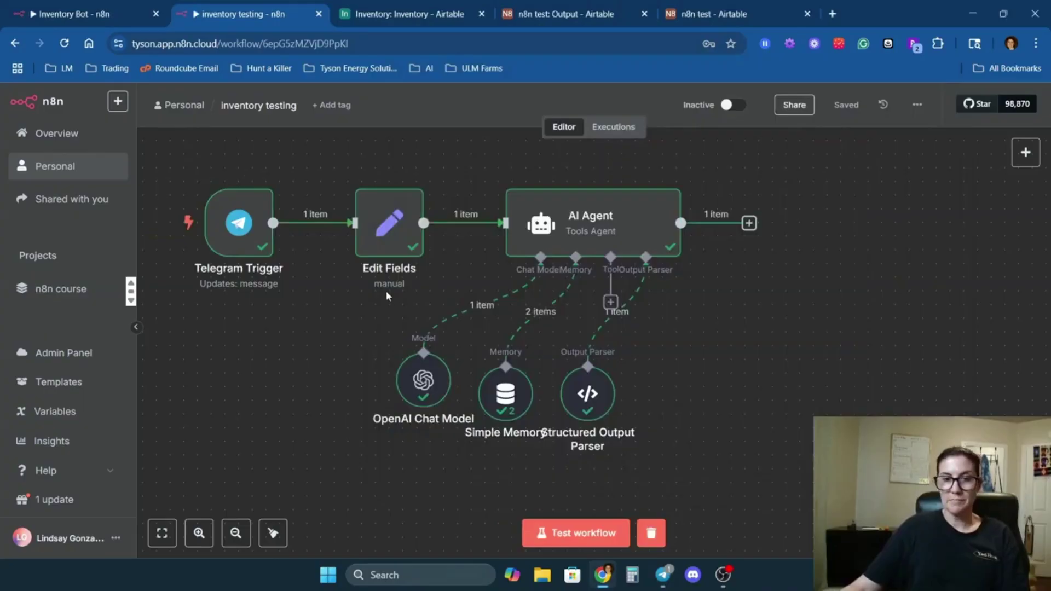
- Save the workflow and move the Structured Output Parser node lower, clear of the AI Agent's Tool connector
{"action": "mouse_move", "coordinate": [588, 393]}
{"action": "left_mouse_down"}
{"action": "mouse_move", "coordinate": [610, 395]}
{"action": "mouse_move", "coordinate": [587, 380]}
{"action": "mouse_move", "coordinate": [601, 380]}
{"action": "left_mouse_up"}
{"action": "left_click", "coordinate": [846, 104]}
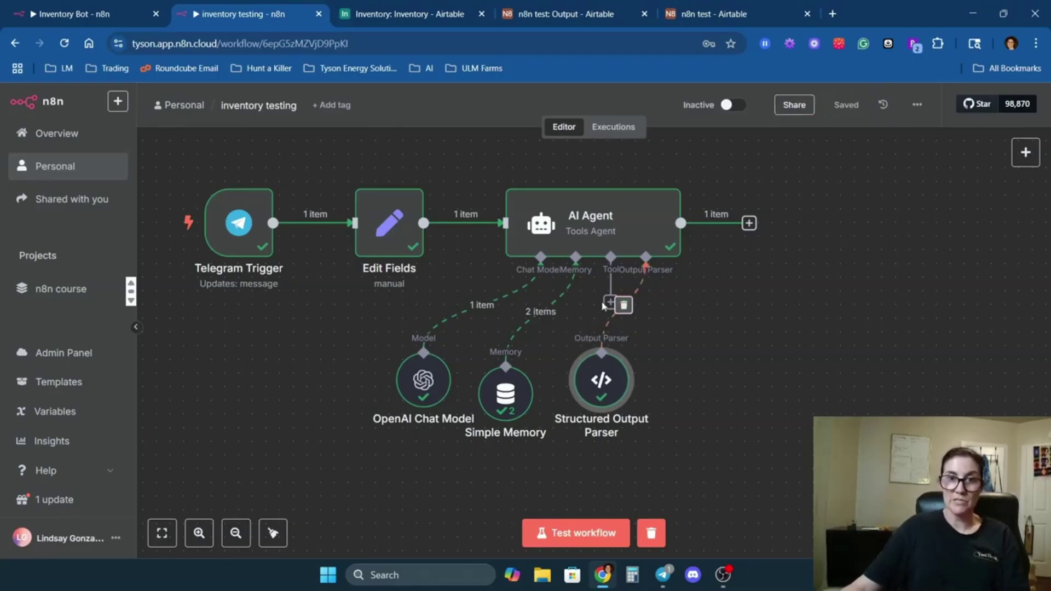
{"action": "key", "text": "ctrl+z"}
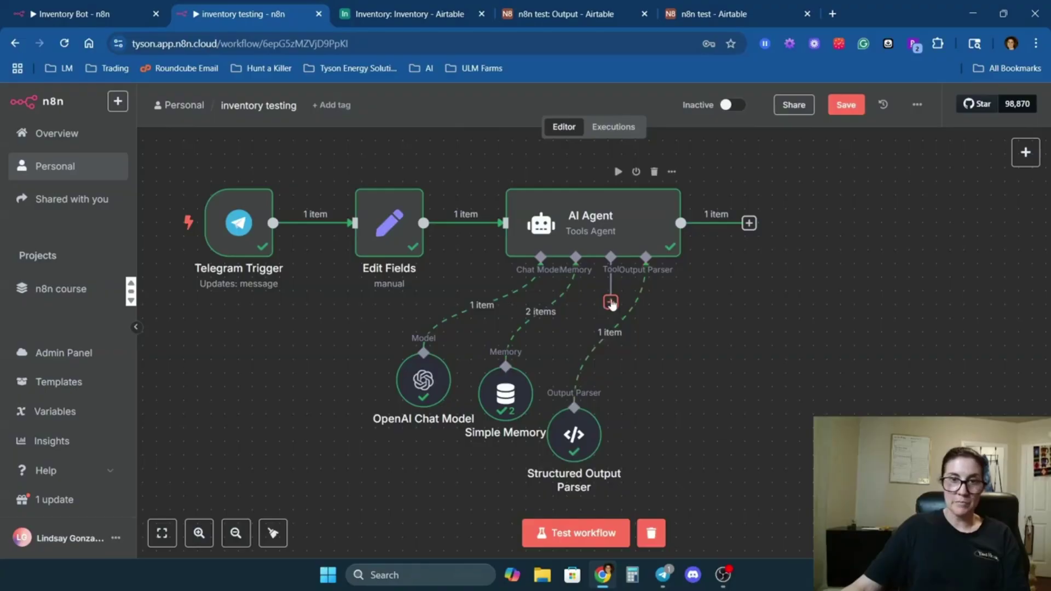
- Add an Airtable tool to the AI Agent and set its record operation to Search
{"action": "left_click", "coordinate": [610, 301]}
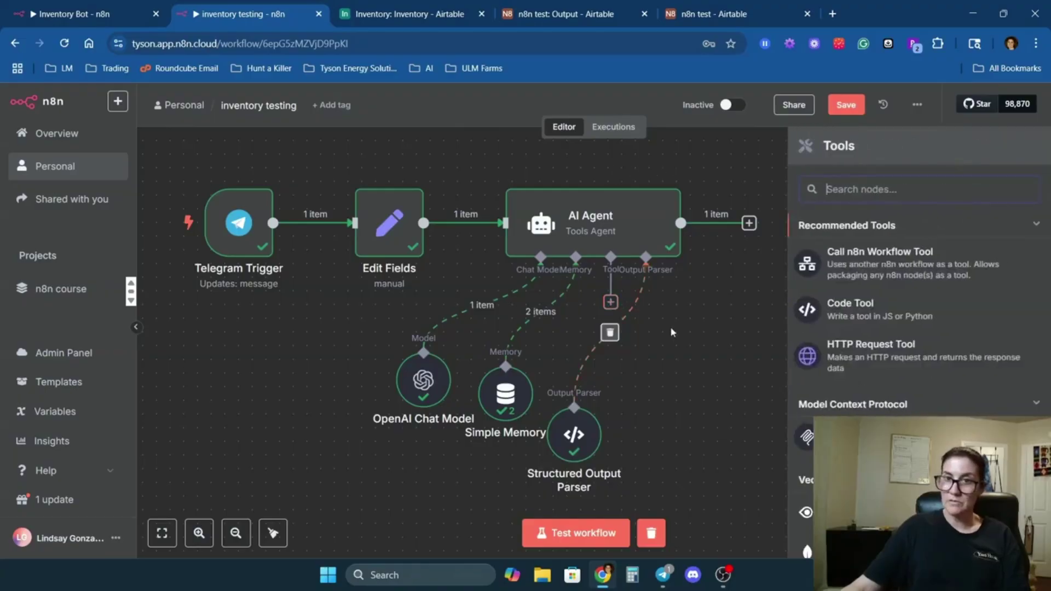
{"action": "left_click", "coordinate": [667, 294]}
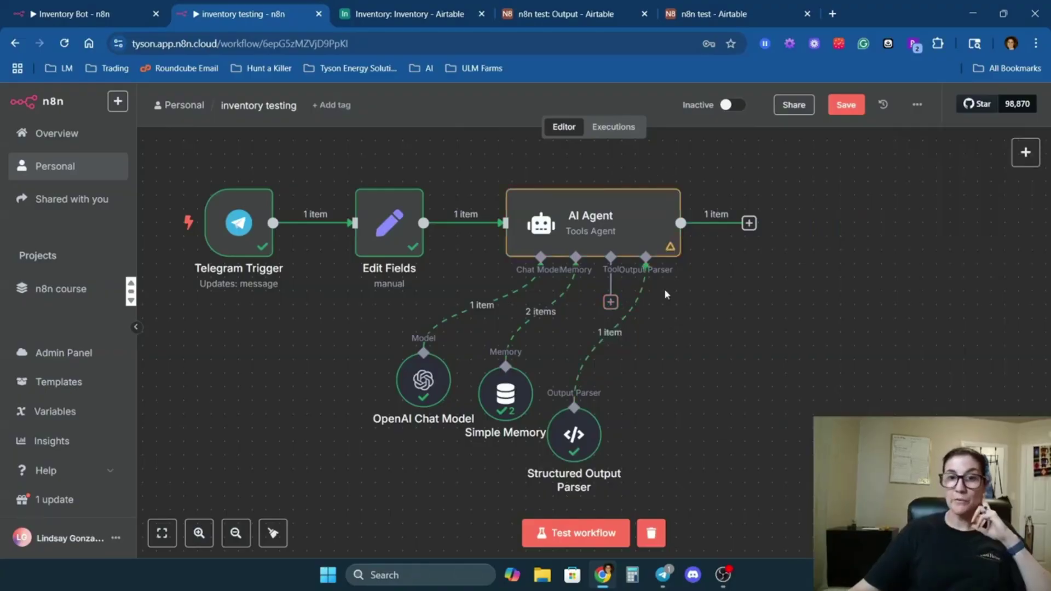
{"action": "left_click", "coordinate": [610, 301]}
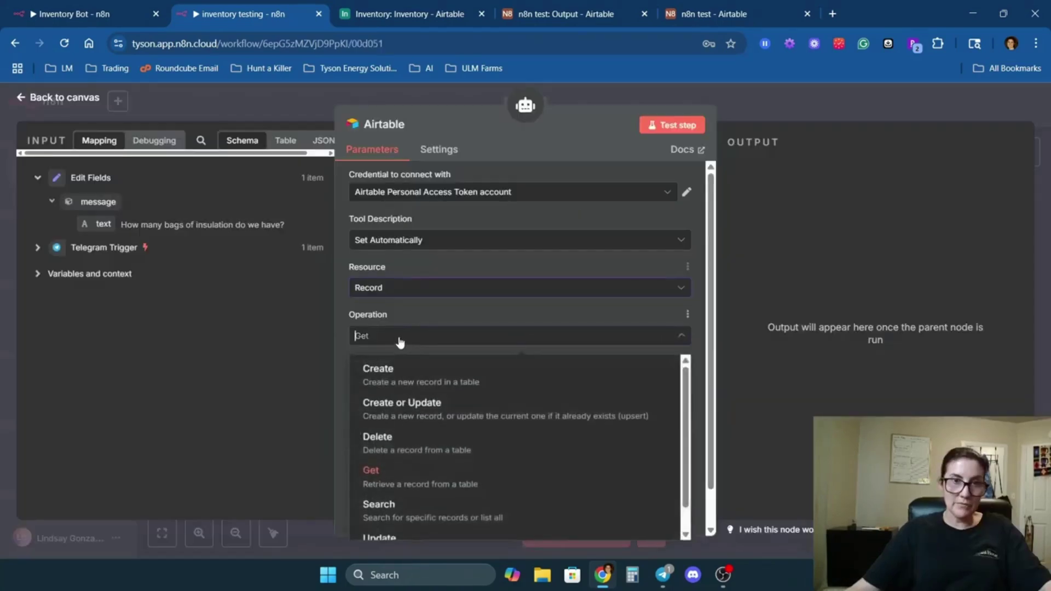
{"action": "left_click", "coordinate": [384, 515]}
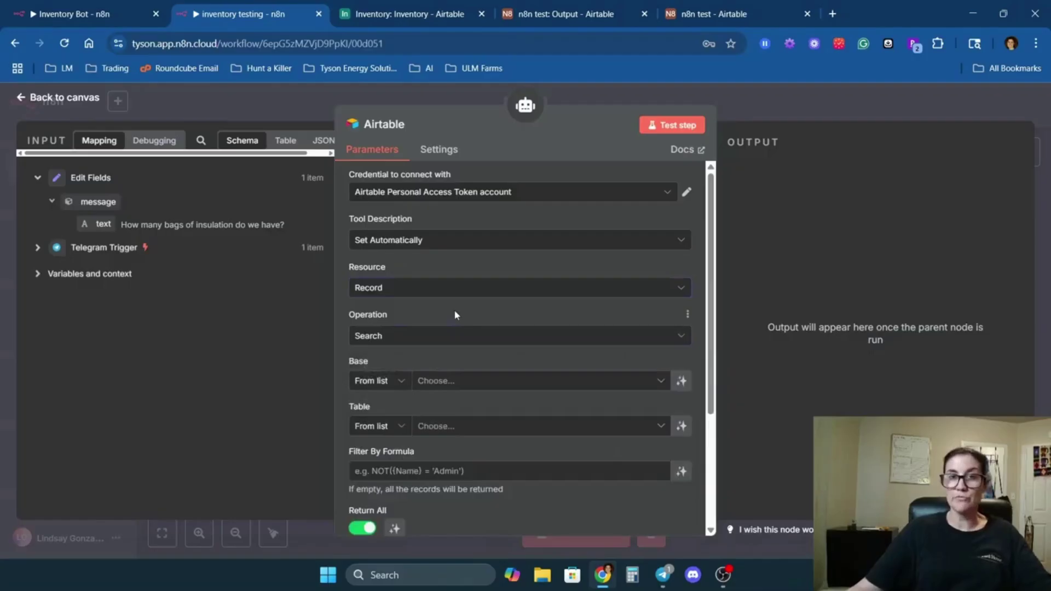
{"action": "scroll", "coordinate": [454, 314], "scroll_direction": "down", "scroll_amount": 1}
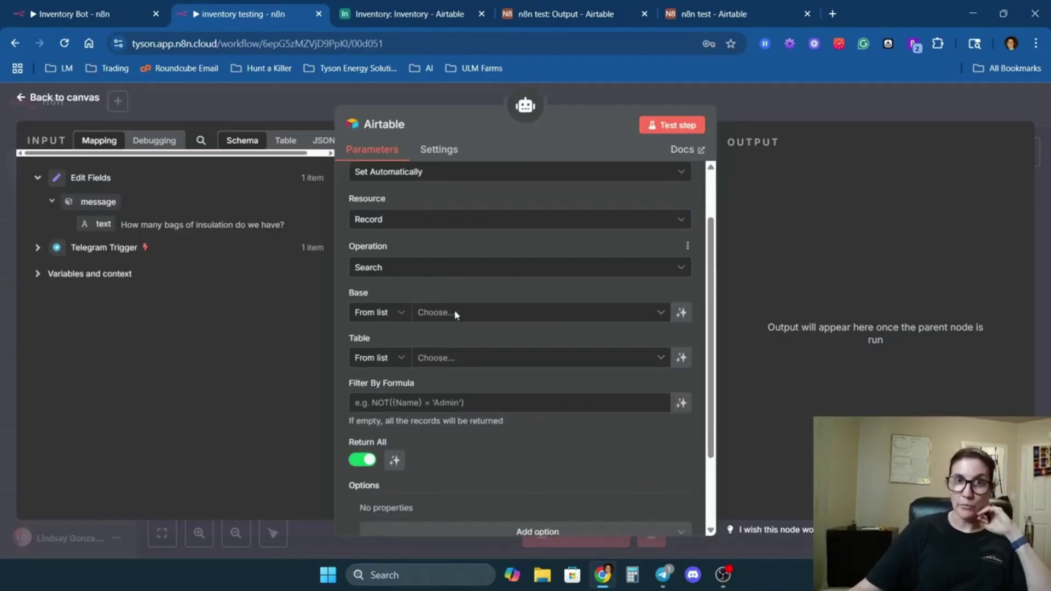
- Set the Airtable search tool's base to n8n test and its table to Inventory
{"action": "left_click", "coordinate": [454, 314]}
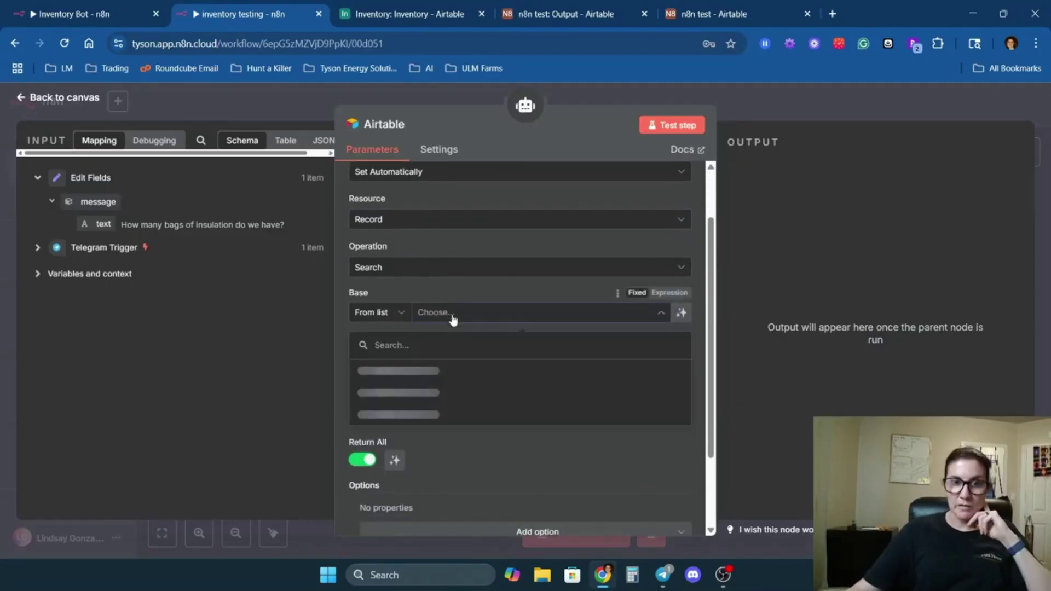
{"action": "scroll", "coordinate": [477, 441], "scroll_direction": "down", "scroll_amount": 3}
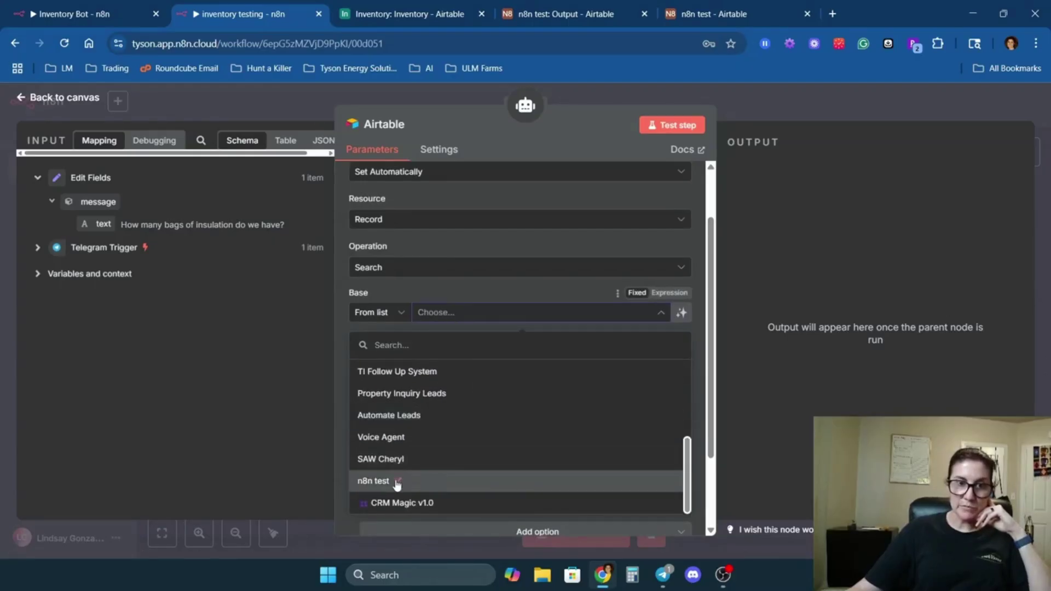
{"action": "left_click", "coordinate": [443, 481]}
{"action": "left_click", "coordinate": [443, 358]}
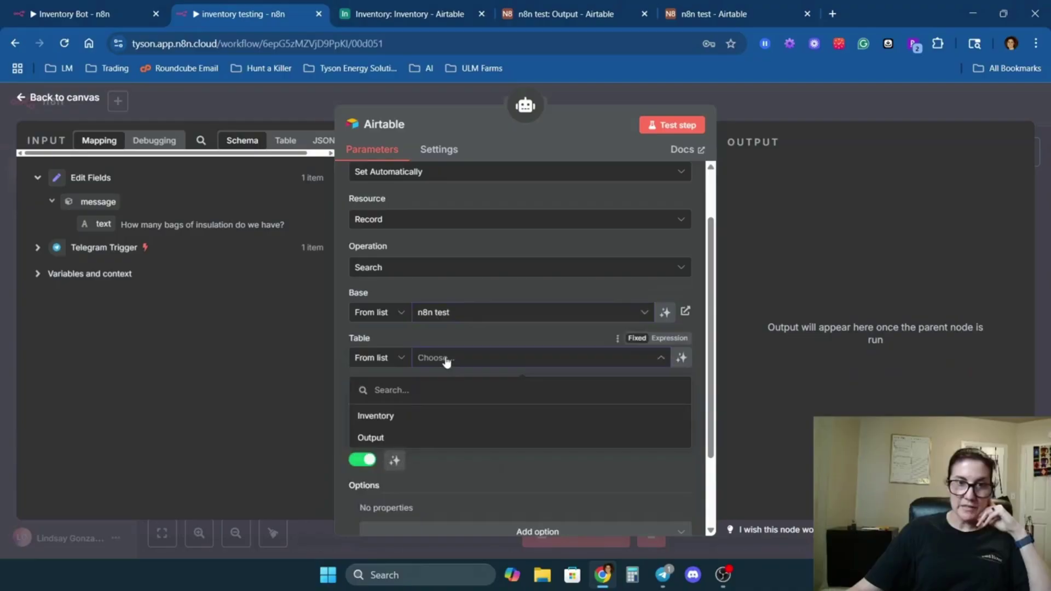
{"action": "left_click", "coordinate": [376, 417]}
- Let the model define the search tool's Return All setting, and return to the workflow canvas
{"action": "scroll", "coordinate": [482, 329], "scroll_direction": "down", "scroll_amount": 2}
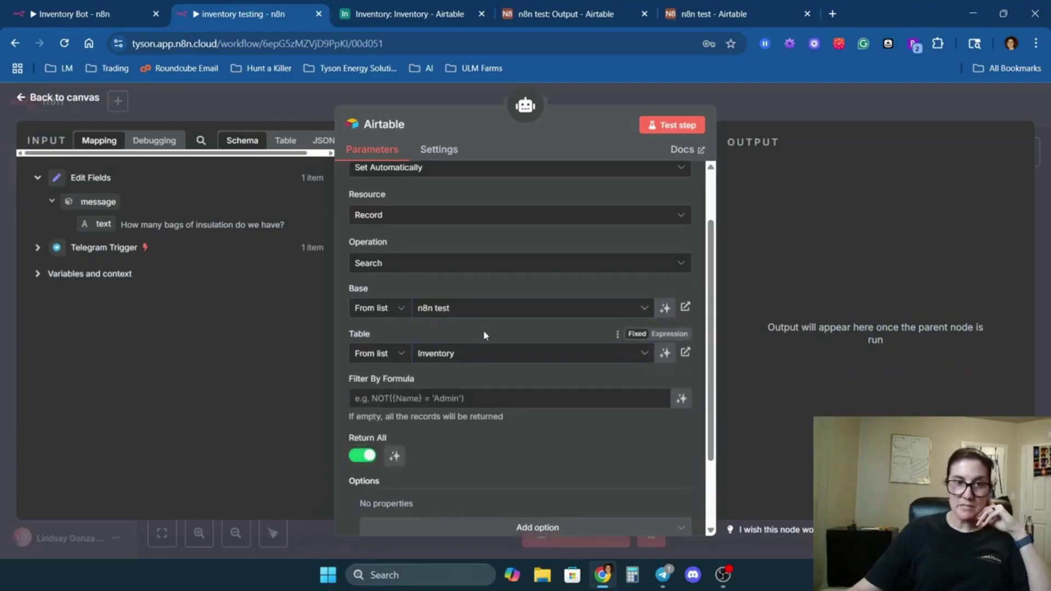
{"action": "left_click", "coordinate": [395, 361]}
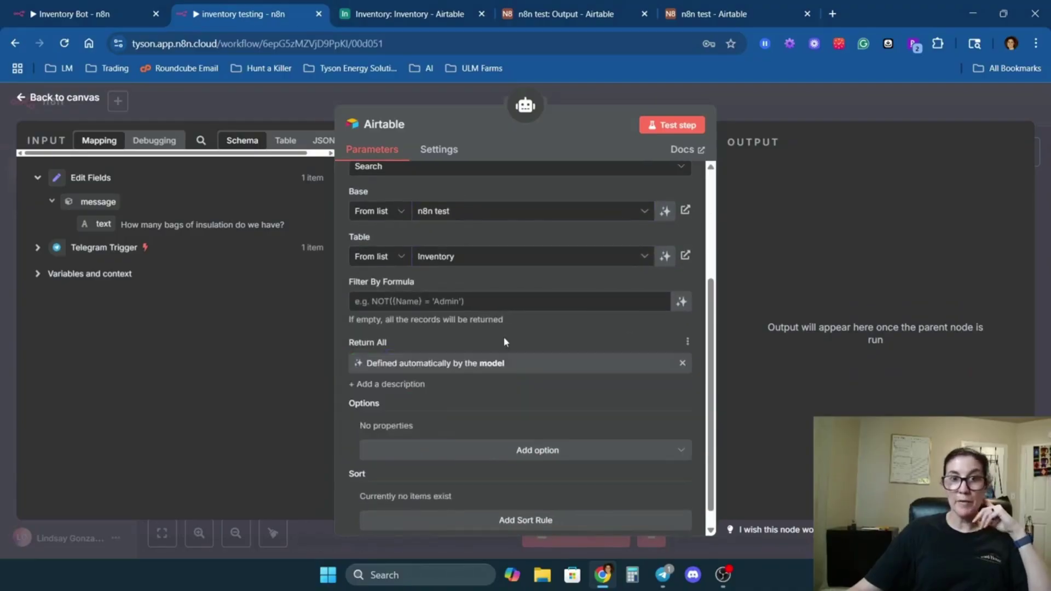
{"action": "scroll", "coordinate": [503, 342], "scroll_direction": "down", "scroll_amount": 1}
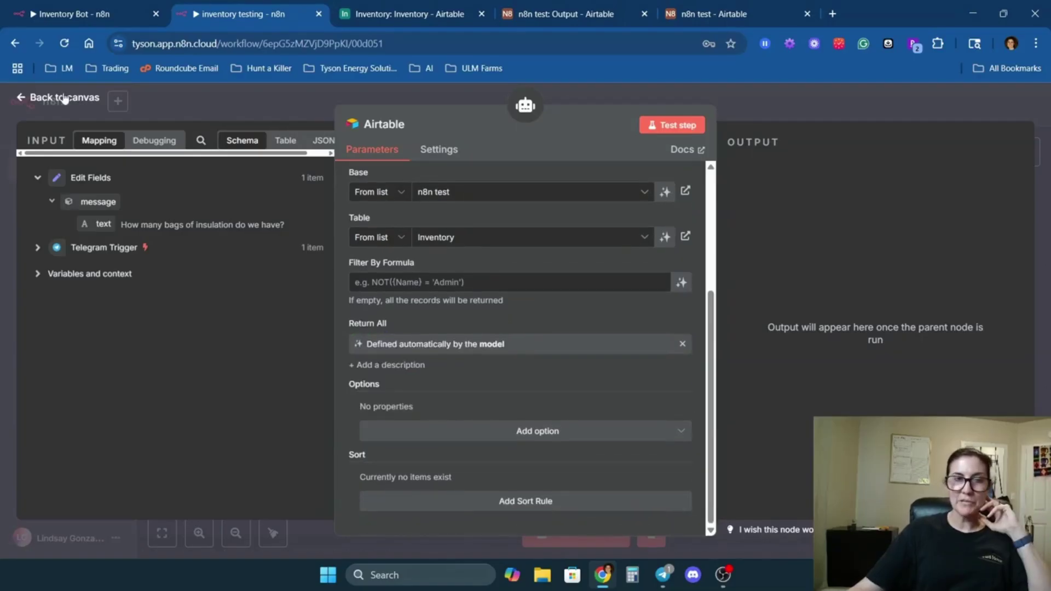
{"action": "left_click", "coordinate": [102, 102]}
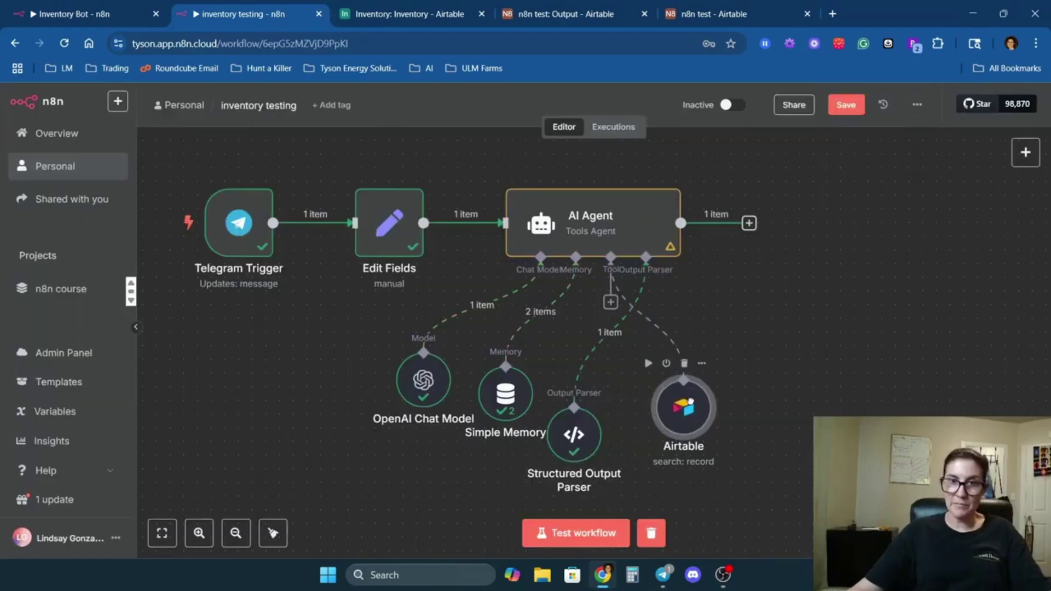
- Add a second Airtable tool to the AI Agent and set its record operation to Update
{"action": "left_click", "coordinate": [611, 303]}
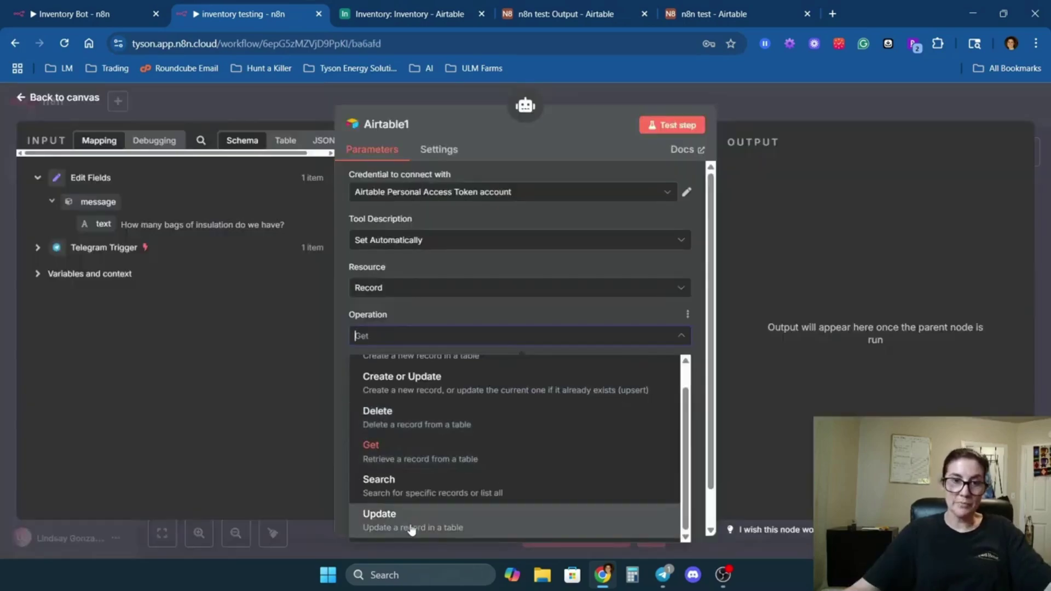
{"action": "left_click", "coordinate": [411, 526]}
{"action": "left_click", "coordinate": [451, 344]}
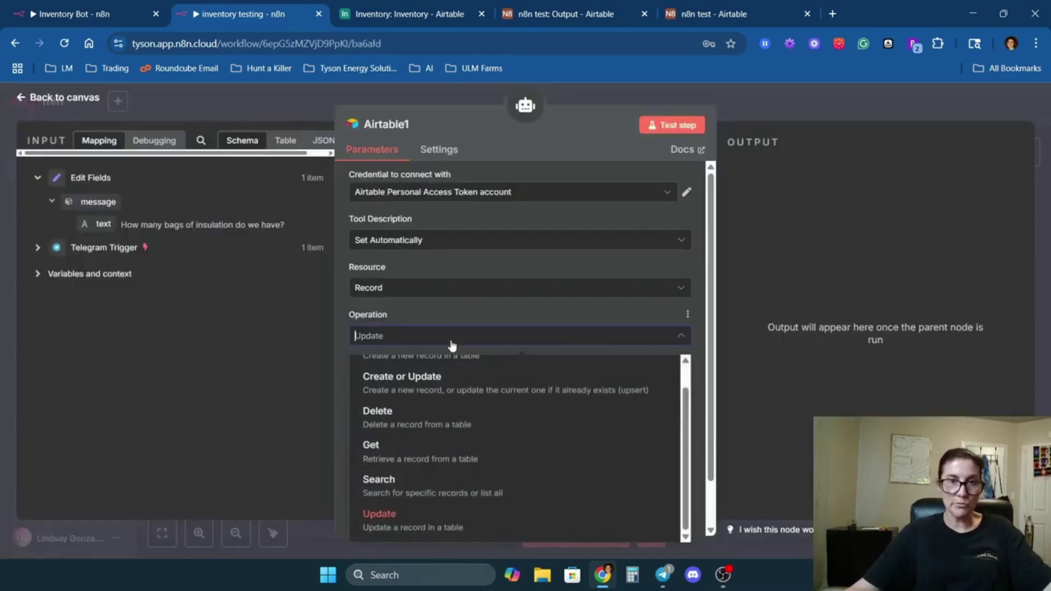
{"action": "left_click", "coordinate": [457, 313]}
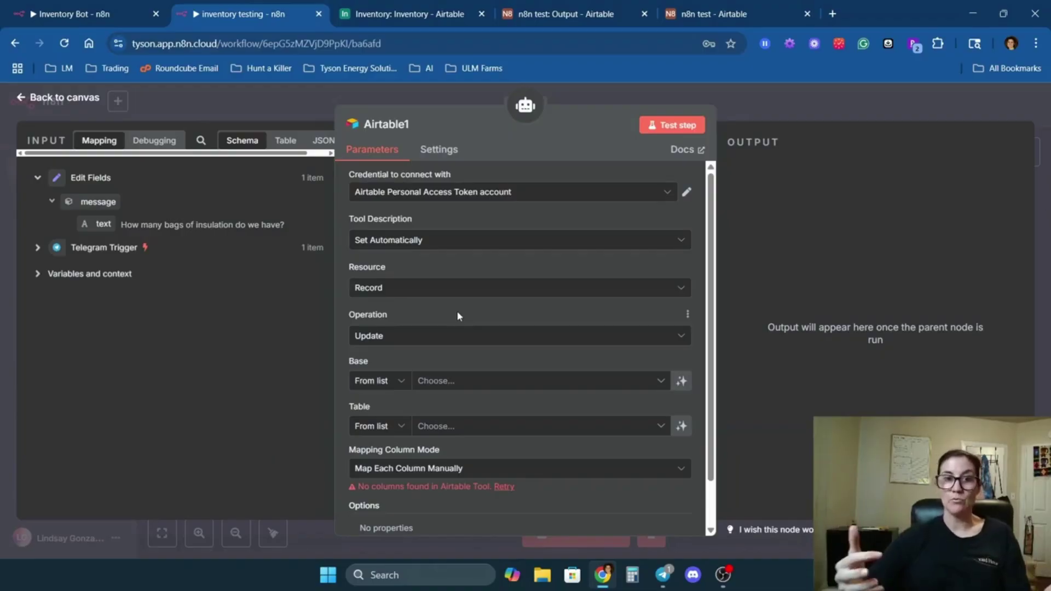
- Set the Airtable update tool's base to n8n test and its table to Inventory
{"action": "left_click", "coordinate": [454, 382]}
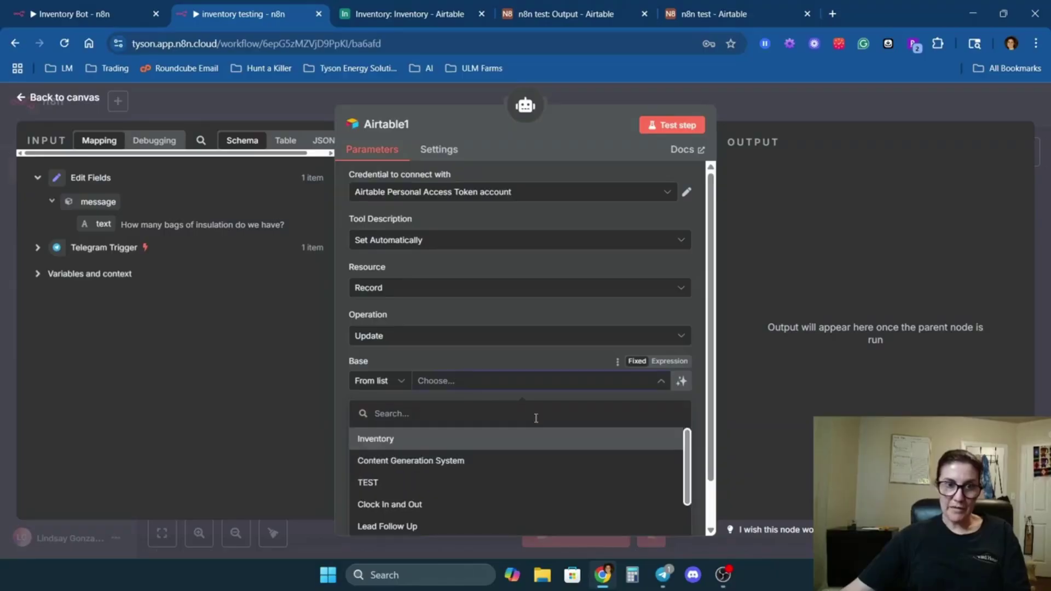
{"action": "scroll", "coordinate": [516, 382], "scroll_direction": "down", "scroll_amount": 1}
{"action": "left_click", "coordinate": [567, 380]}
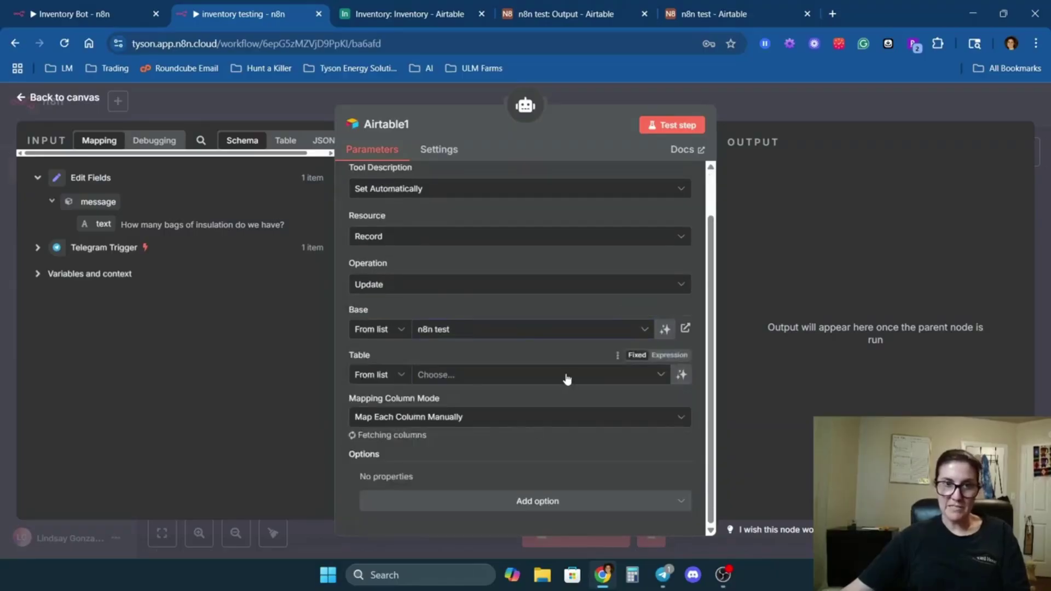
{"action": "left_click", "coordinate": [441, 377]}
{"action": "left_click", "coordinate": [372, 433]}
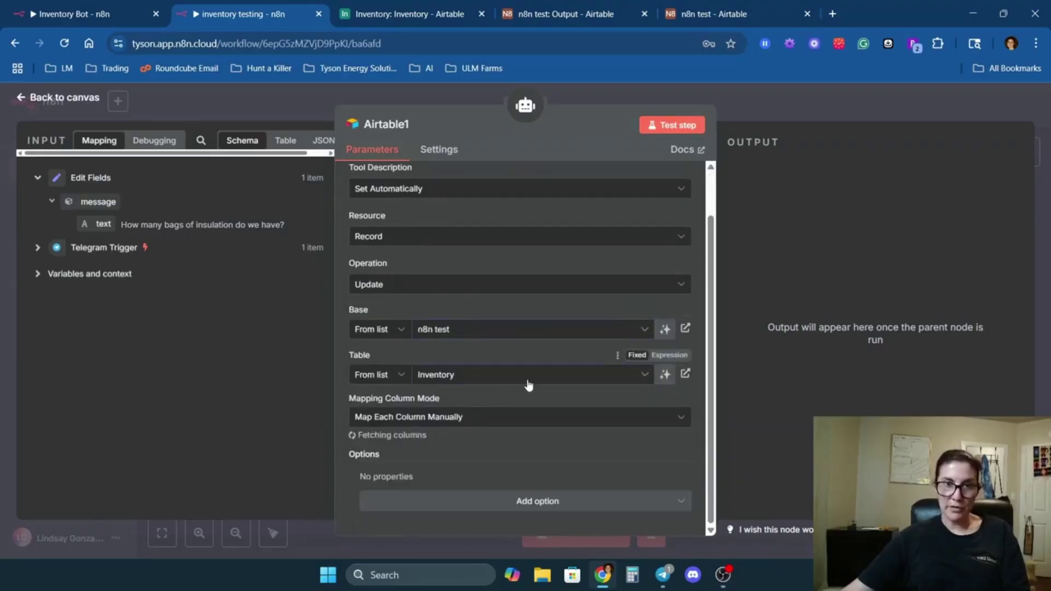
{"action": "scroll", "coordinate": [528, 385], "scroll_direction": "down", "scroll_amount": 5}
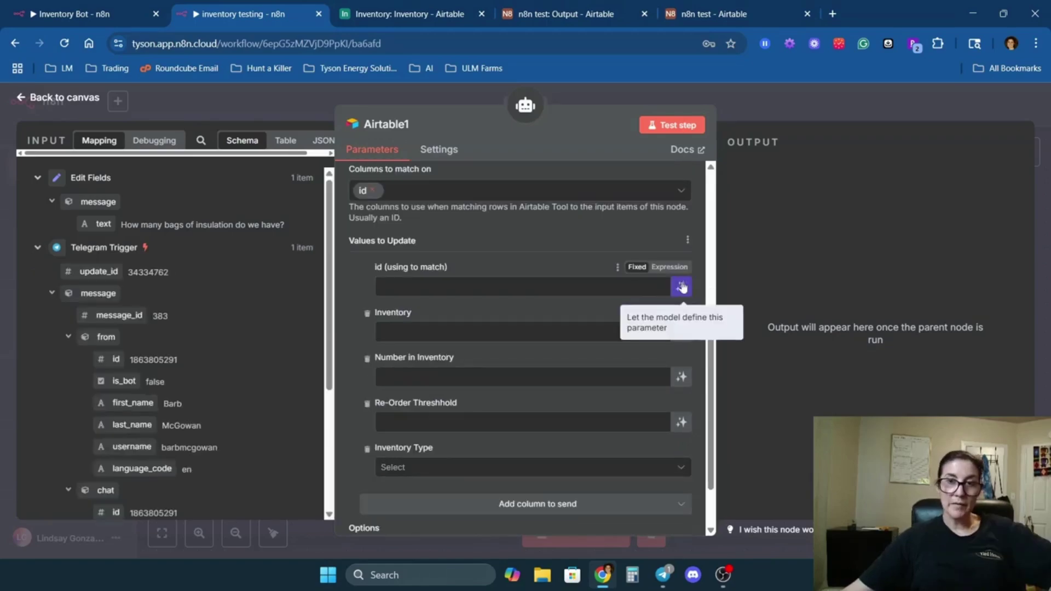
- Let the model define the update tool's id, Inventory, Number in Inventory and Re-Order Threshhold values, and remove Inventory Type
{"action": "left_click", "coordinate": [682, 286]}
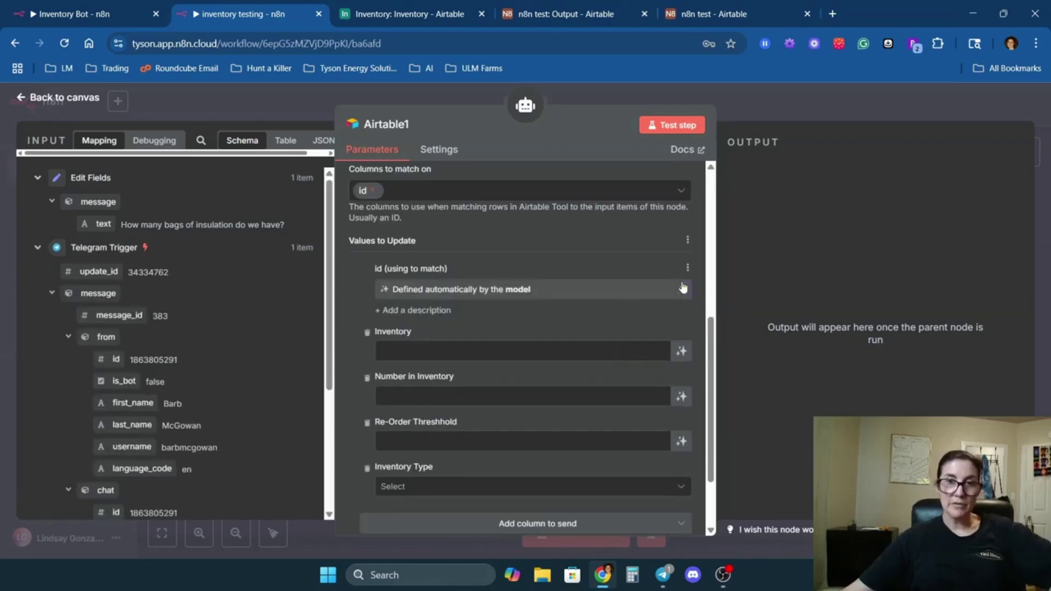
{"action": "left_click", "coordinate": [681, 346]}
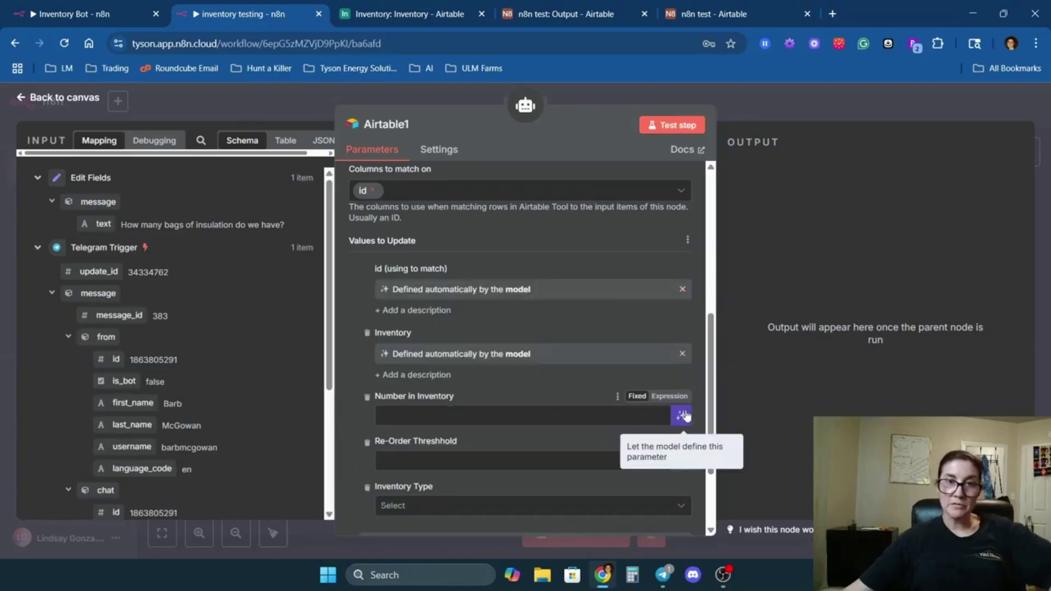
{"action": "scroll", "coordinate": [438, 284], "scroll_direction": "down", "scroll_amount": 3}
{"action": "scroll", "coordinate": [430, 275], "scroll_direction": "up", "scroll_amount": 2}
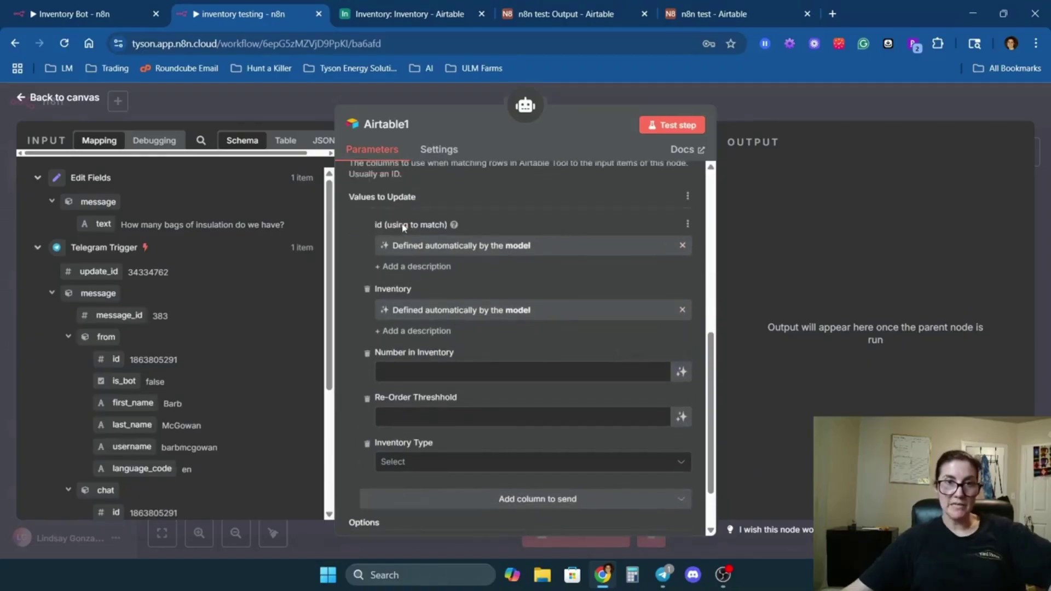
{"action": "left_click", "coordinate": [681, 371]}
{"action": "scroll", "coordinate": [465, 362], "scroll_direction": "down", "scroll_amount": 2}
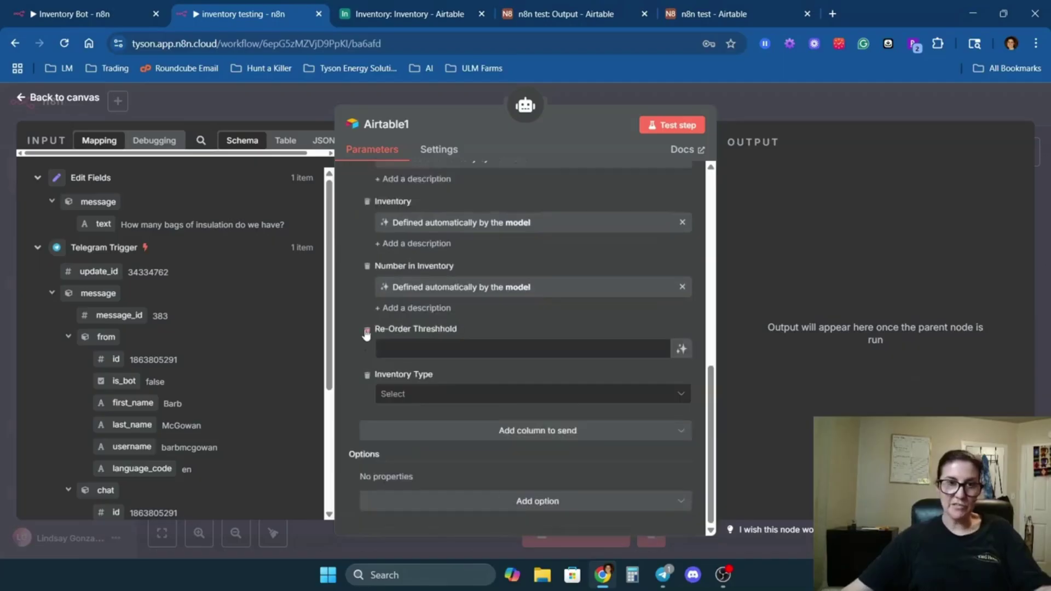
{"action": "left_click", "coordinate": [682, 349]}
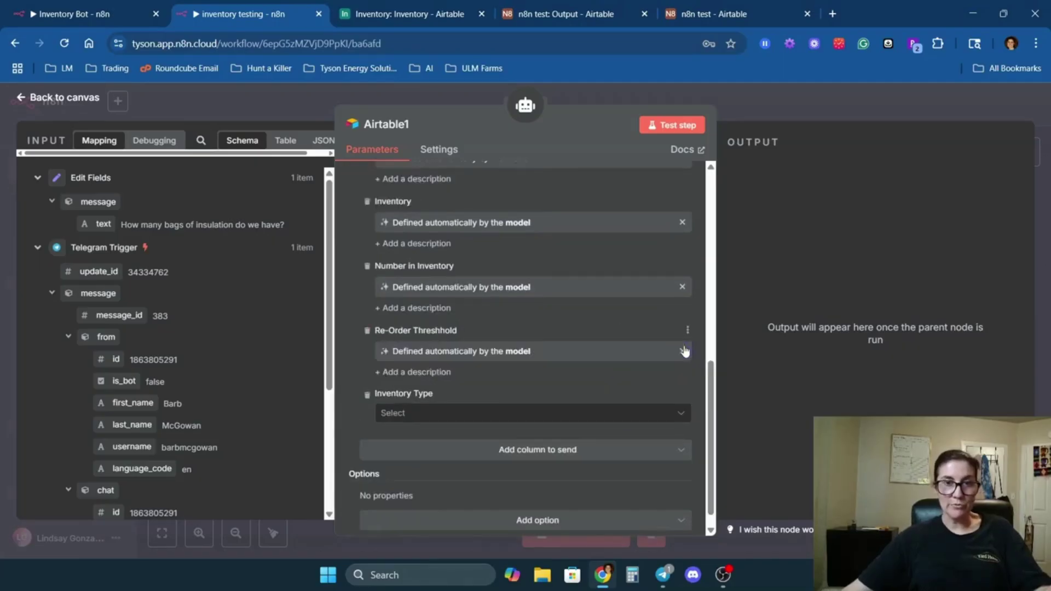
{"action": "scroll", "coordinate": [357, 409], "scroll_direction": "down", "scroll_amount": 1}
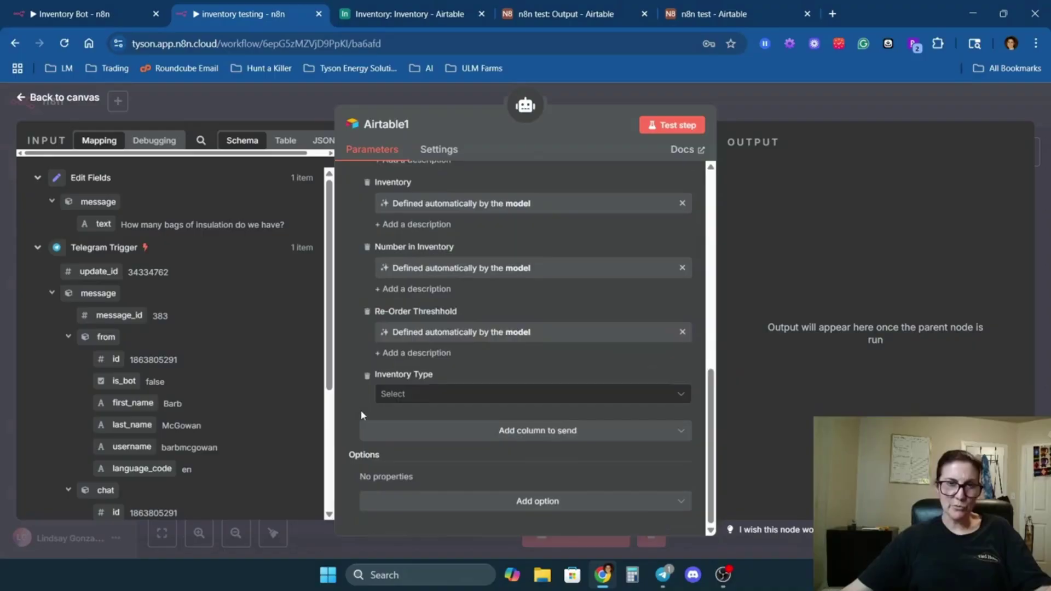
{"action": "left_click", "coordinate": [367, 374]}
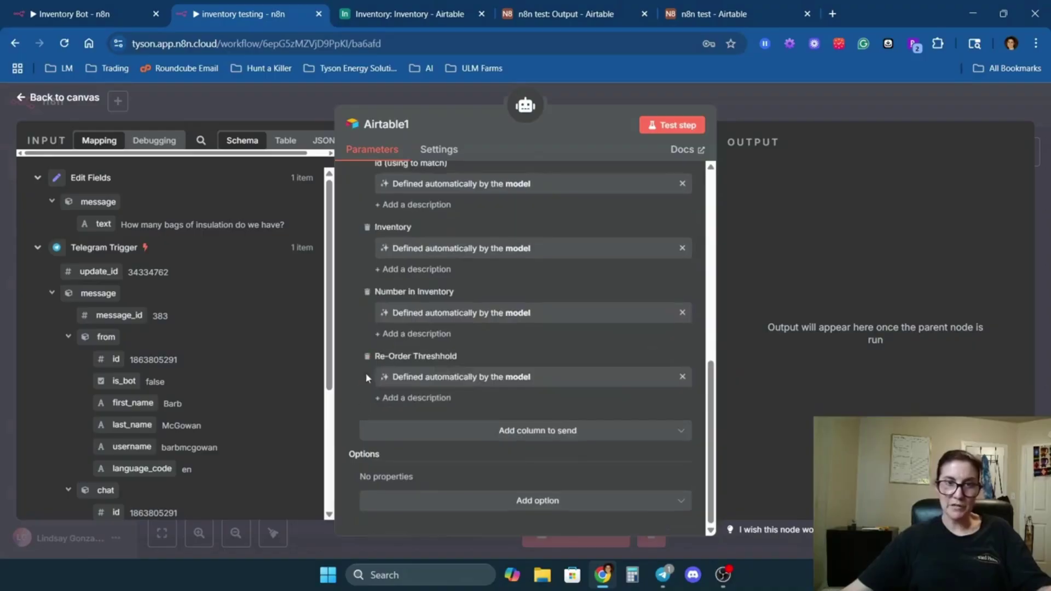
{"action": "left_click", "coordinate": [850, 109]}
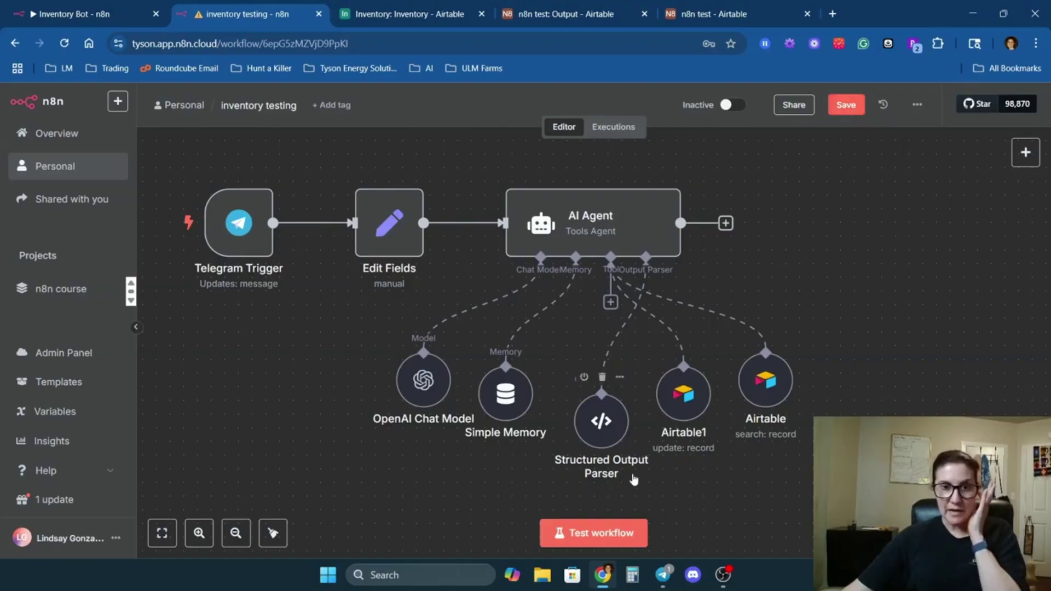
- Check the Inventory table of the n8n test base in Airtable, and return to the inventory testing workflow
{"action": "left_click", "coordinate": [585, 14]}
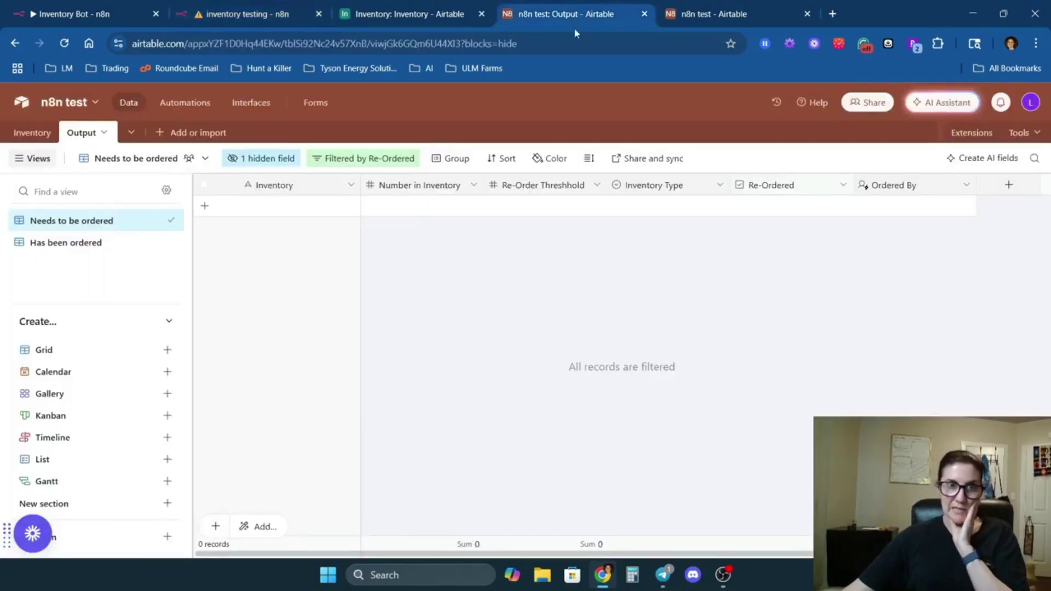
{"action": "left_click", "coordinate": [33, 132]}
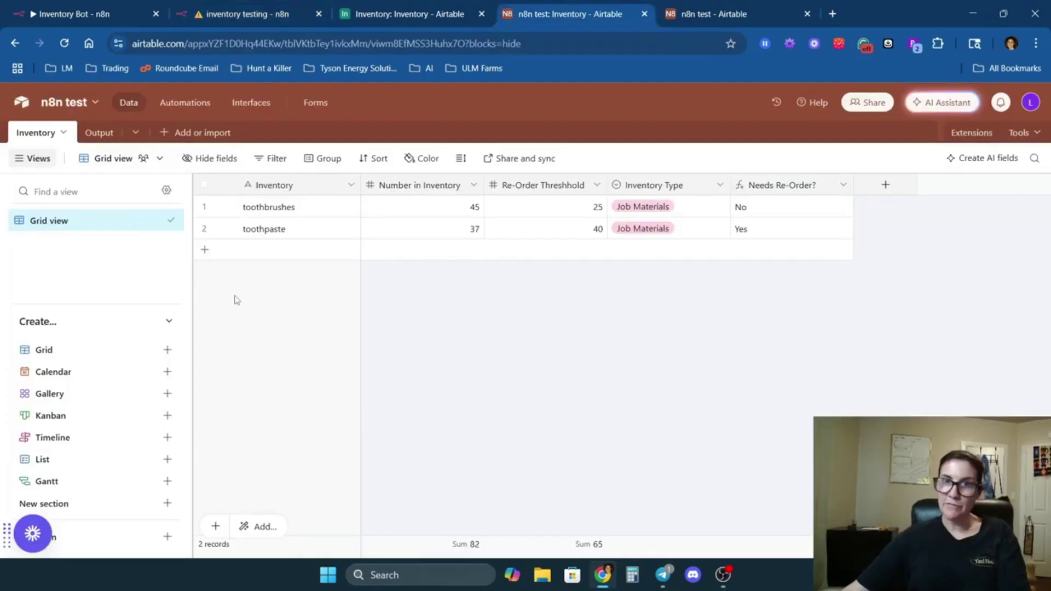
{"action": "left_click", "coordinate": [246, 13]}
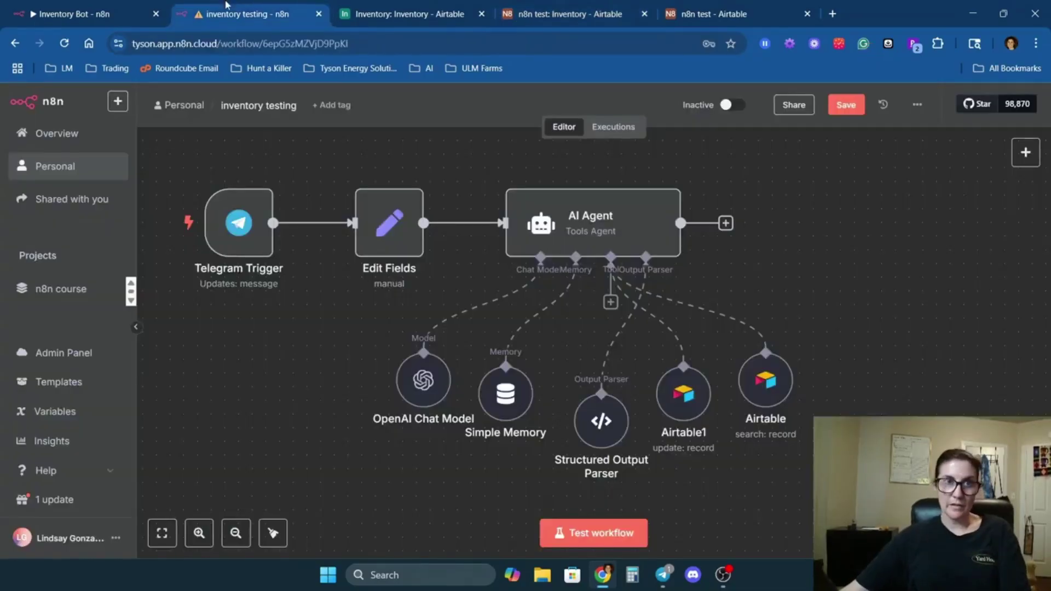
- Save and test the workflow, sending "how many toothbrushes do we have in inventory?" to the Telegram bot
{"action": "left_click", "coordinate": [845, 105]}
{"action": "left_click", "coordinate": [608, 532]}
{"action": "left_click", "coordinate": [663, 574]}
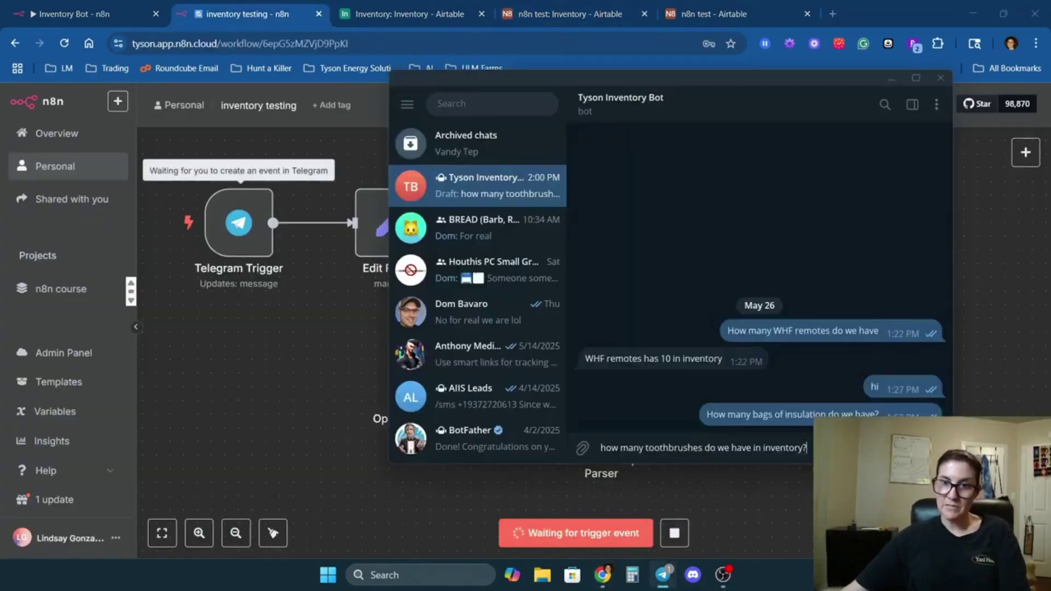
{"action": "key", "text": "Return"}
{"action": "left_click", "coordinate": [663, 575]}
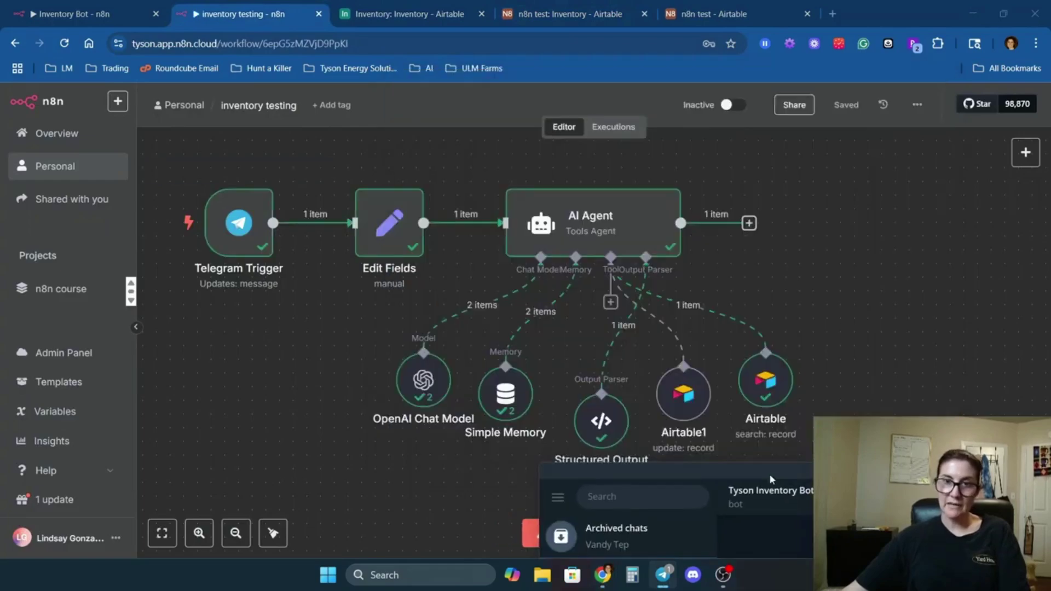
- Review the AI Agent node's structured output for the toothbrushes question
{"action": "double_click", "coordinate": [648, 230]}
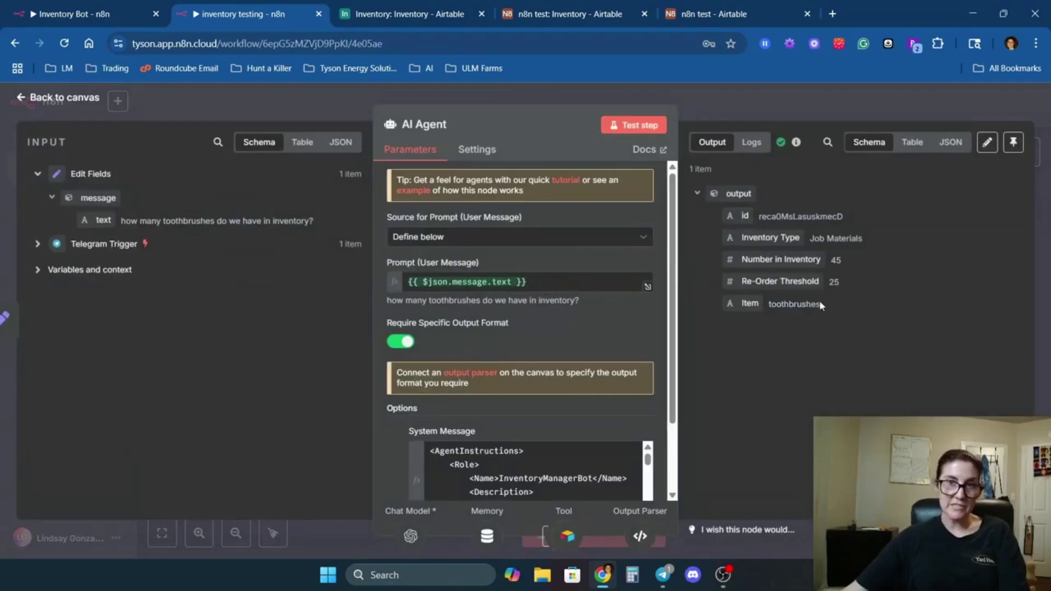
{"action": "left_click_drag", "start_coordinate": [821, 305], "coordinate": [698, 173]}
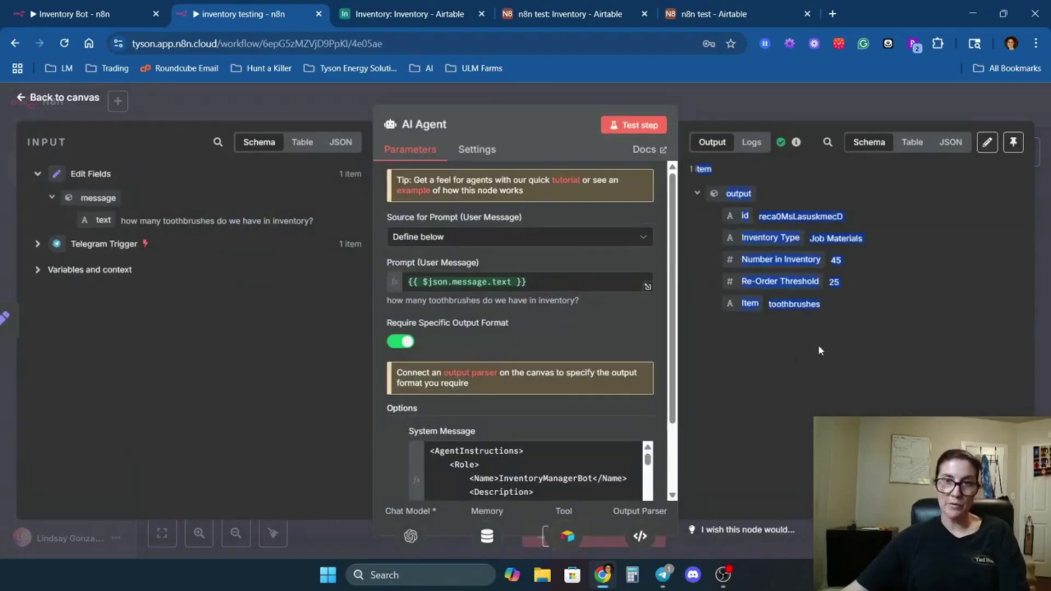
{"action": "key", "text": "Escape"}
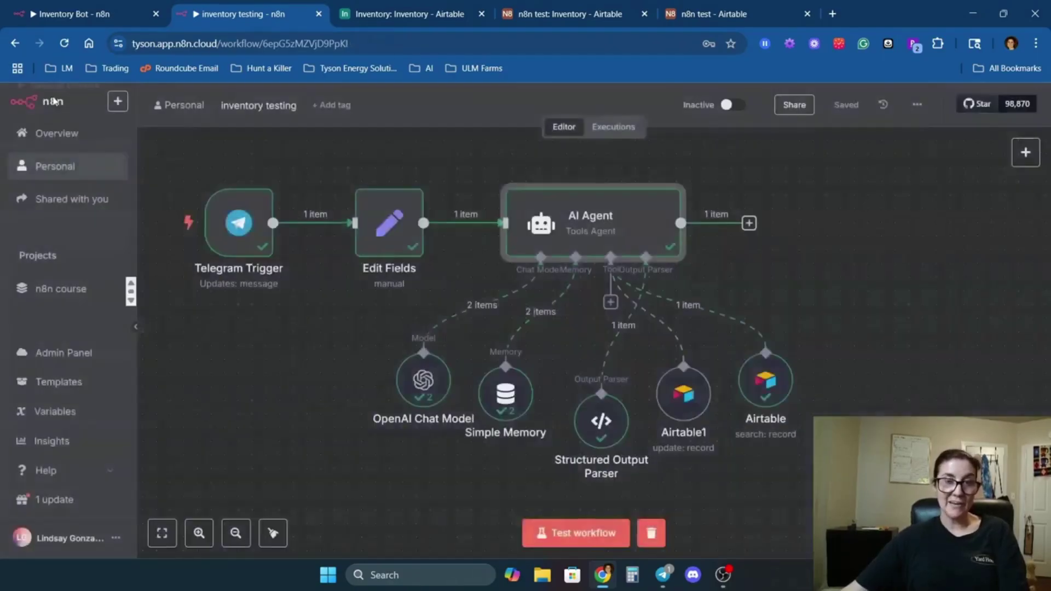
- Add a Telegram Send Message node after the AI Agent, using the Inventory Bot credential
{"action": "left_click", "coordinate": [749, 223]}
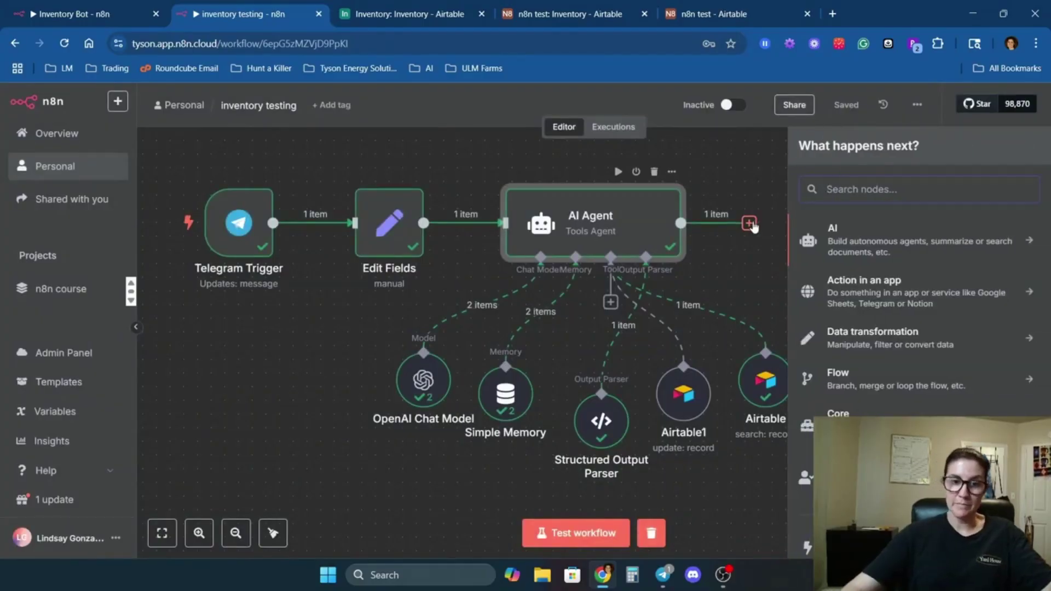
{"action": "type", "text": "tele"}
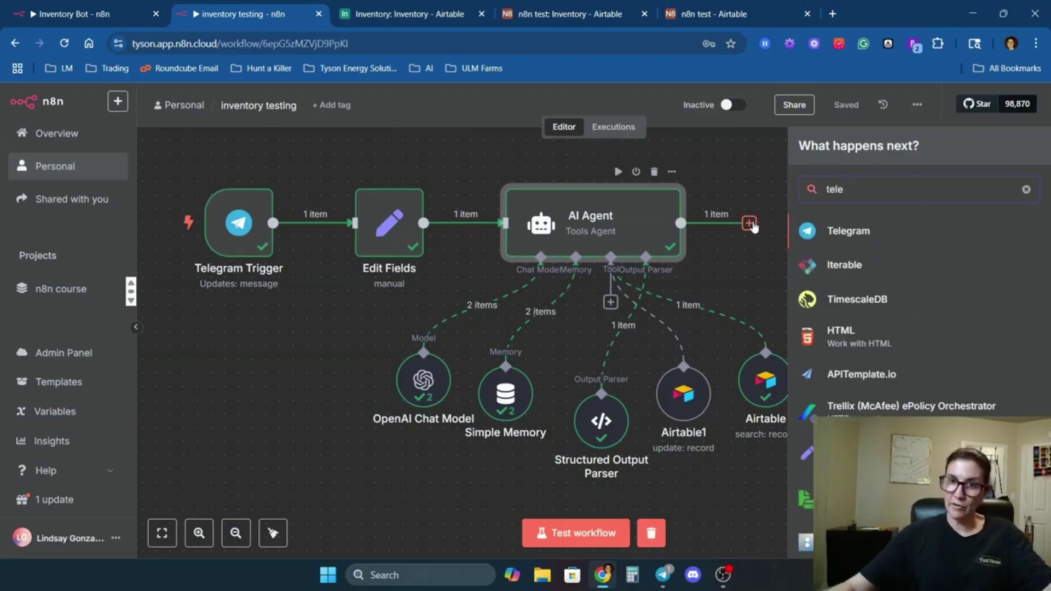
{"action": "left_click", "coordinate": [859, 230]}
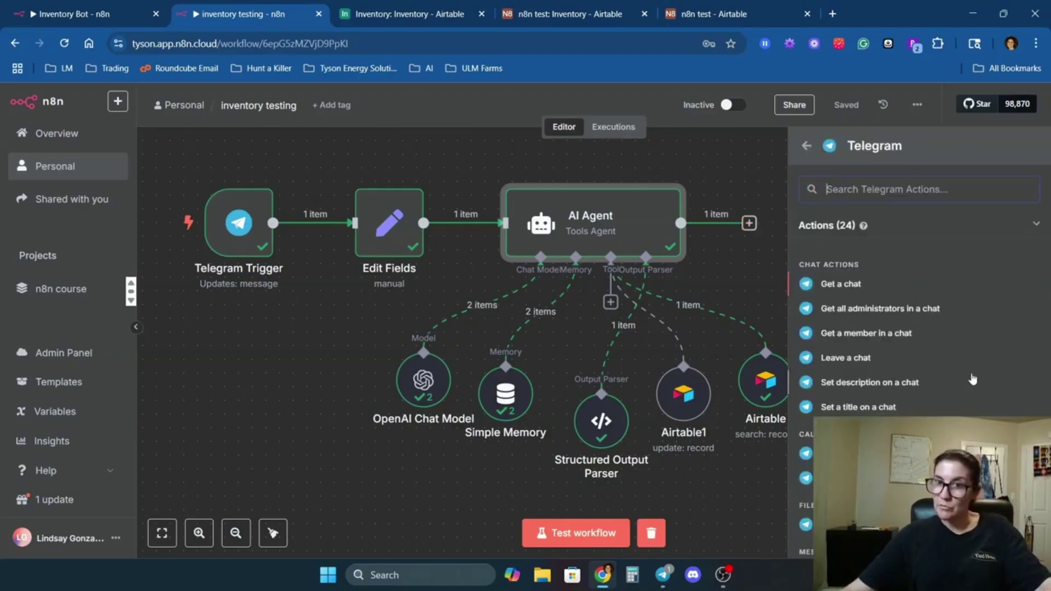
{"action": "scroll", "coordinate": [972, 379], "scroll_direction": "down", "scroll_amount": 5}
{"action": "left_click", "coordinate": [876, 382]}
{"action": "left_click", "coordinate": [461, 192]}
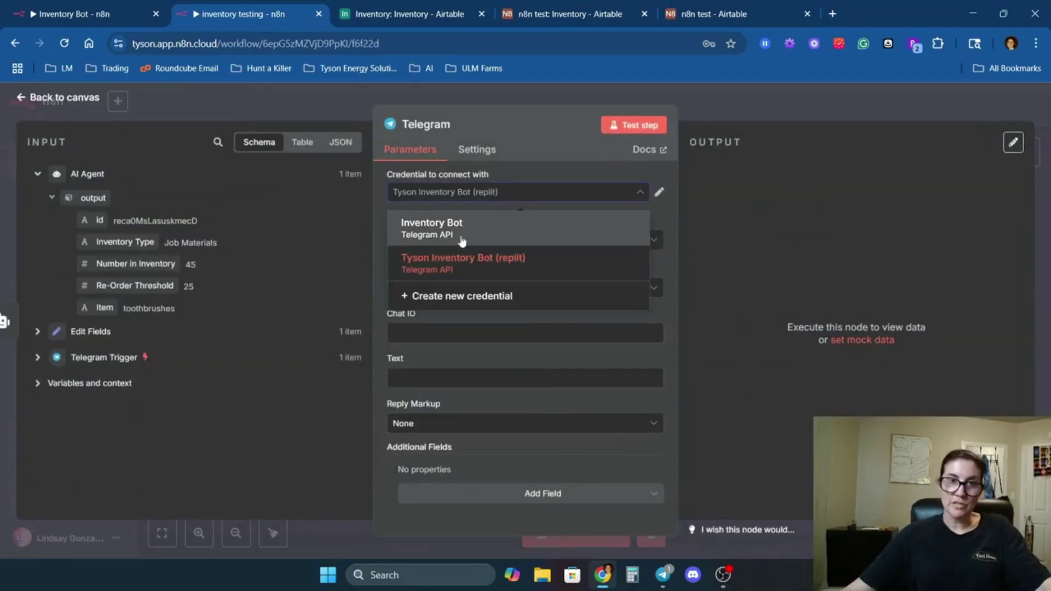
{"action": "left_click", "coordinate": [463, 241]}
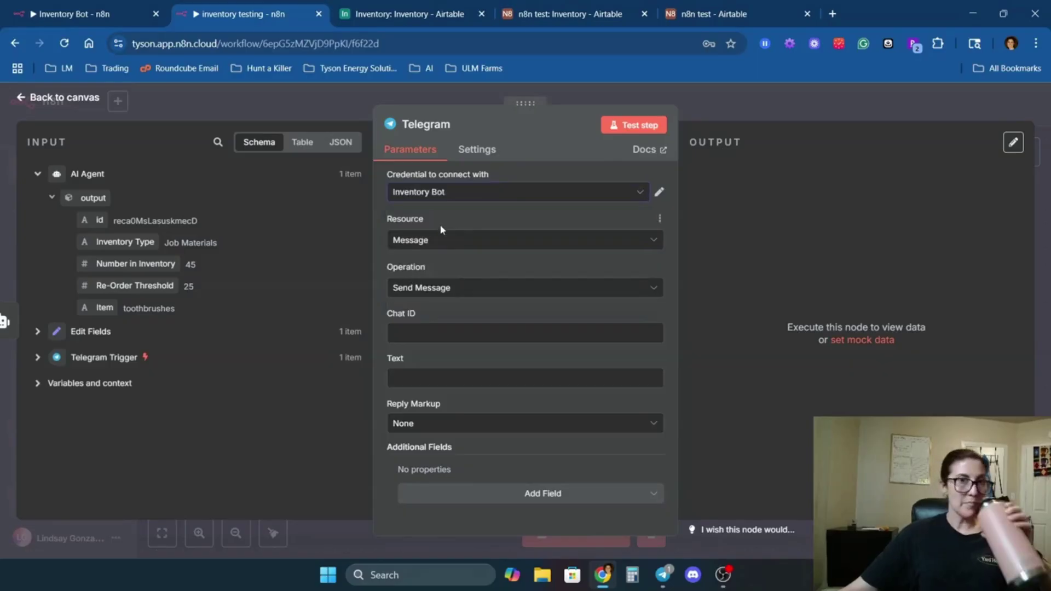
- Map the chat id from the Telegram Trigger's message to the Telegram node's Chat ID
{"action": "left_click", "coordinate": [104, 357]}
{"action": "scroll", "coordinate": [294, 272], "scroll_direction": "down", "scroll_amount": 5}
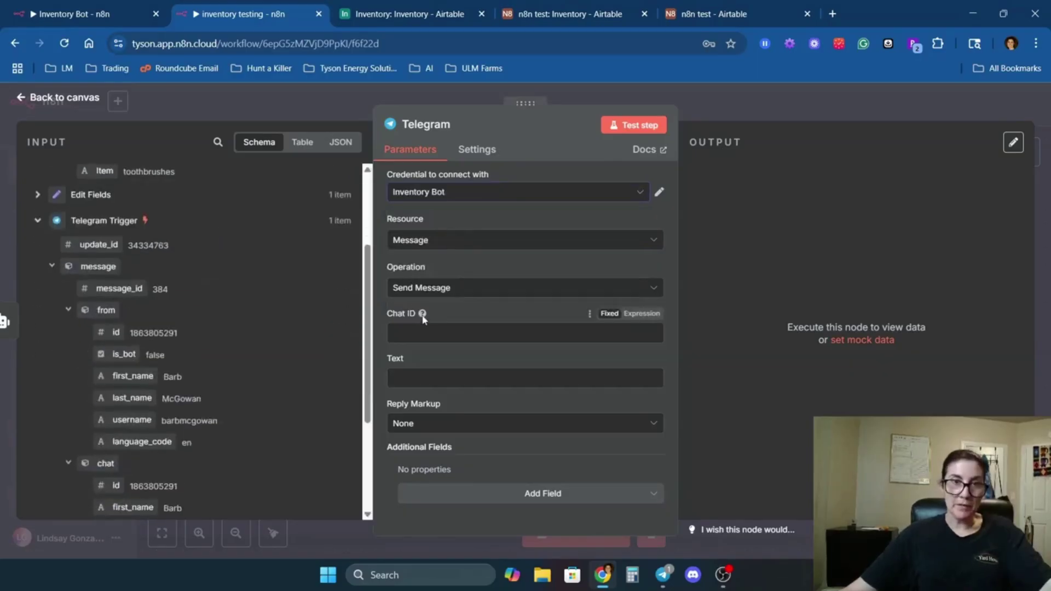
{"action": "scroll", "coordinate": [165, 350], "scroll_direction": "down", "scroll_amount": 3}
{"action": "left_click_drag", "start_coordinate": [115, 348], "coordinate": [416, 335]}
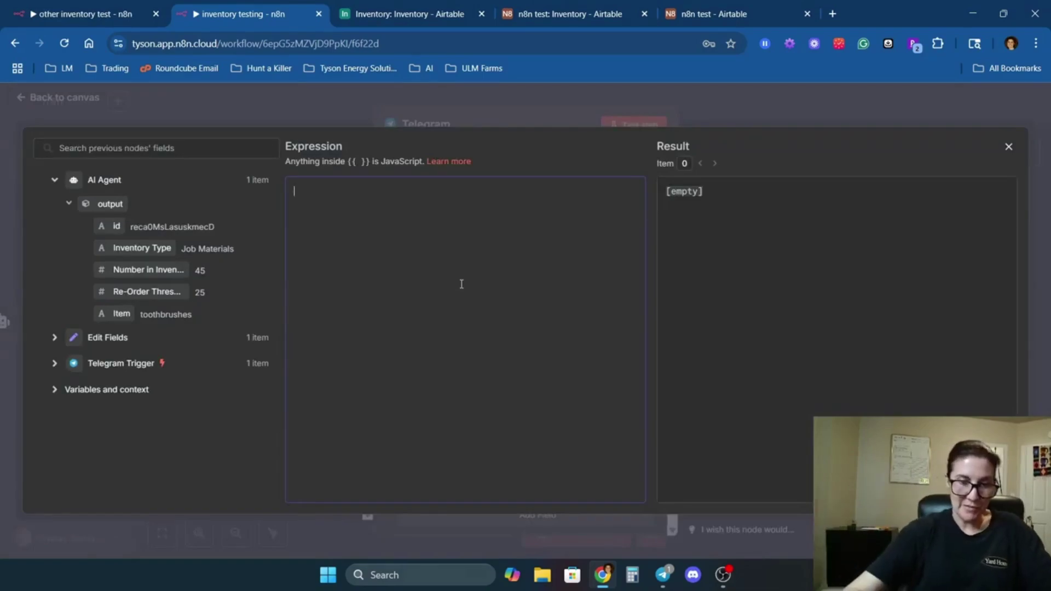
- Set the message text to "{{ $json.output.Item }} has {{ $json.output['Number in Inventory'] }} in inventory."
{"action": "type", "text": "{{ $json.output.Item }}"}
{"action": "type", "text": "has"}
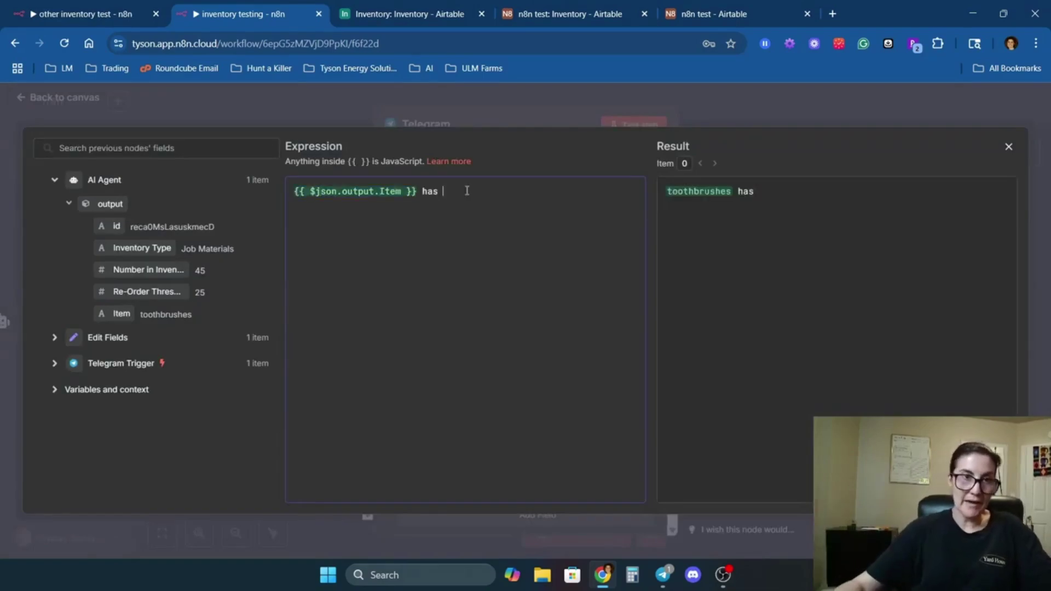
{"action": "left_click_drag", "start_coordinate": [135, 265], "coordinate": [434, 207]}
{"action": "type", "text": "in inventory"}
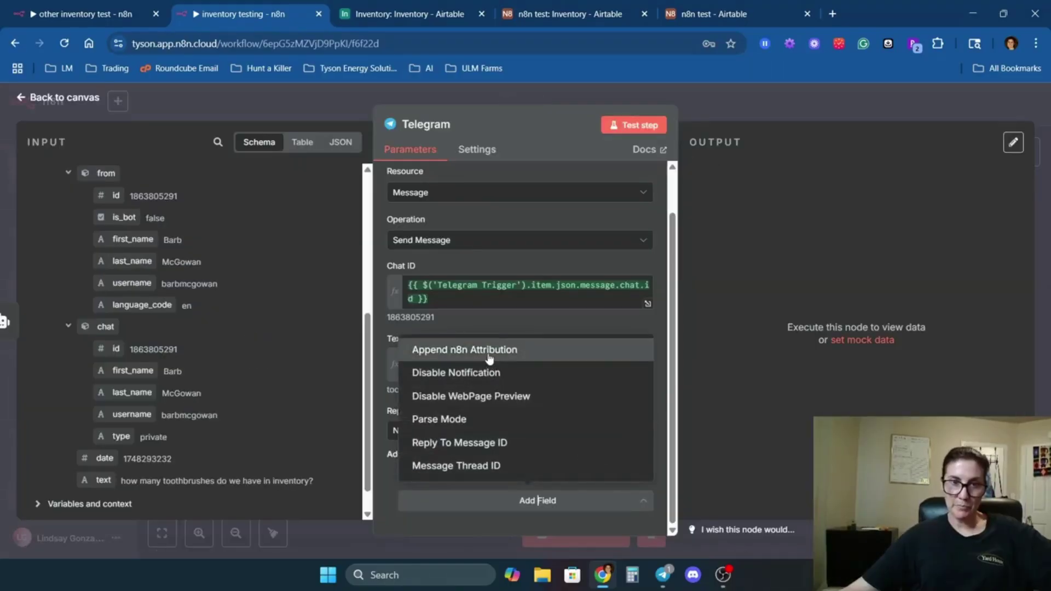
- Add the Append n8n Attribution field to the Telegram node and turn it off
{"action": "left_click", "coordinate": [488, 353]}
{"action": "scroll", "coordinate": [481, 453], "scroll_direction": "down", "scroll_amount": 1}
{"action": "left_click", "coordinate": [422, 471]}
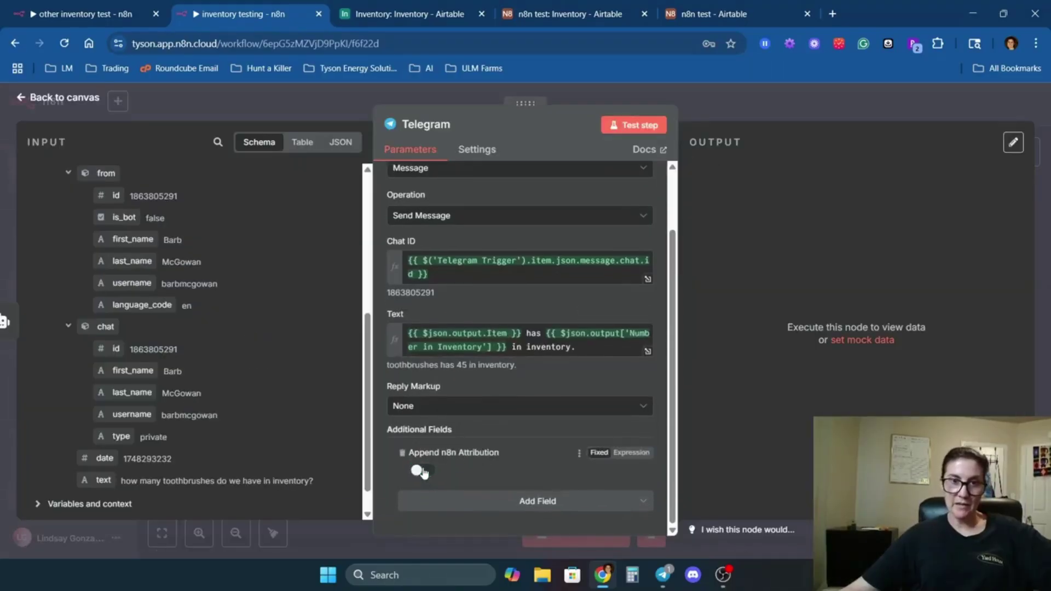
- Test the Telegram node and check the bot's reply in the Telegram chat
{"action": "left_click", "coordinate": [634, 127]}
{"action": "left_click", "coordinate": [663, 575]}
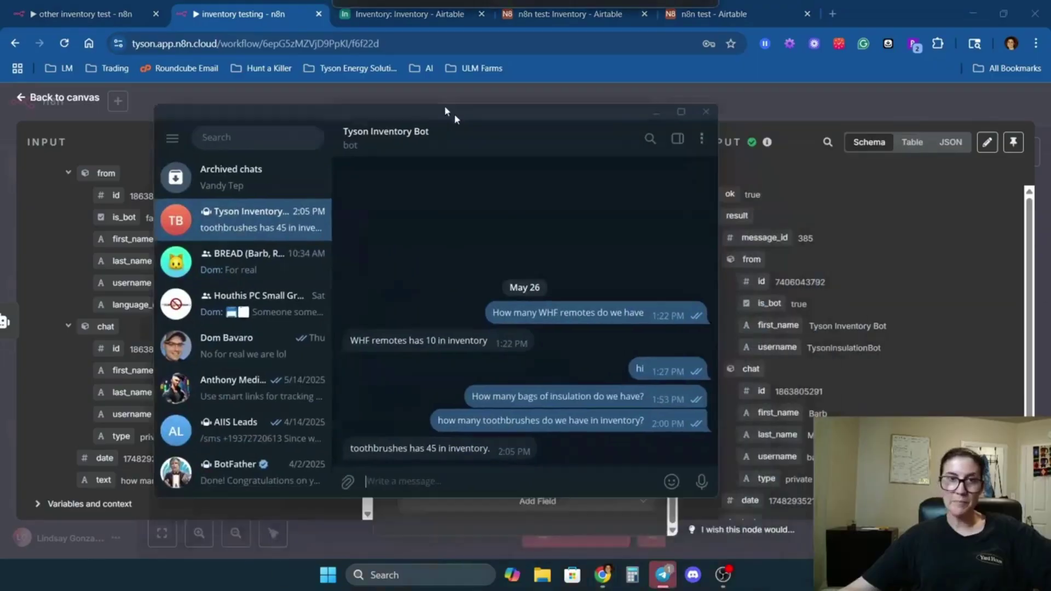
{"action": "left_click_drag", "start_coordinate": [444, 112], "coordinate": [396, 85]}
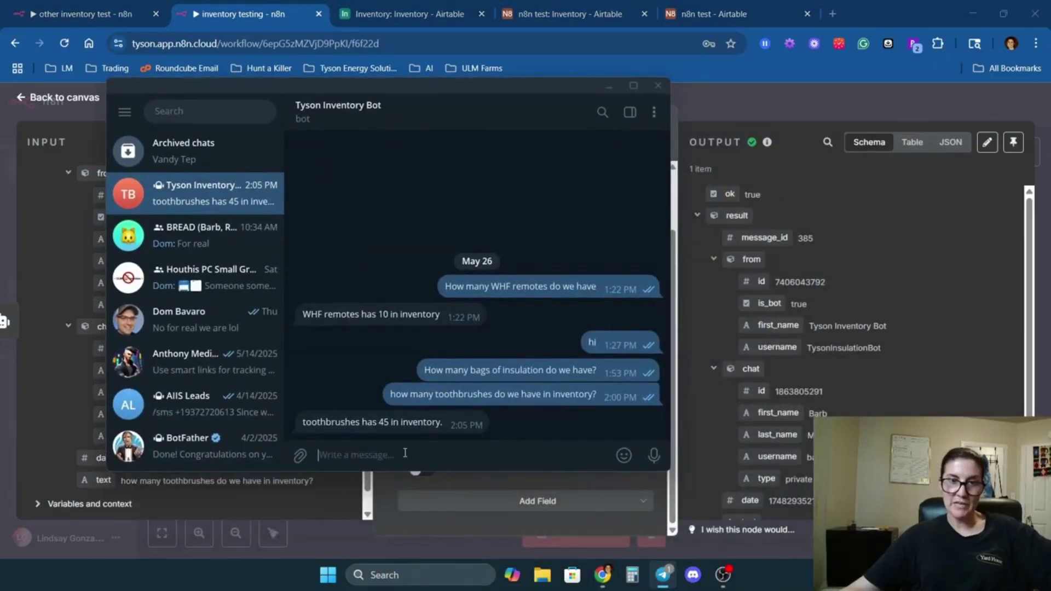
{"action": "left_click", "coordinate": [634, 87]}
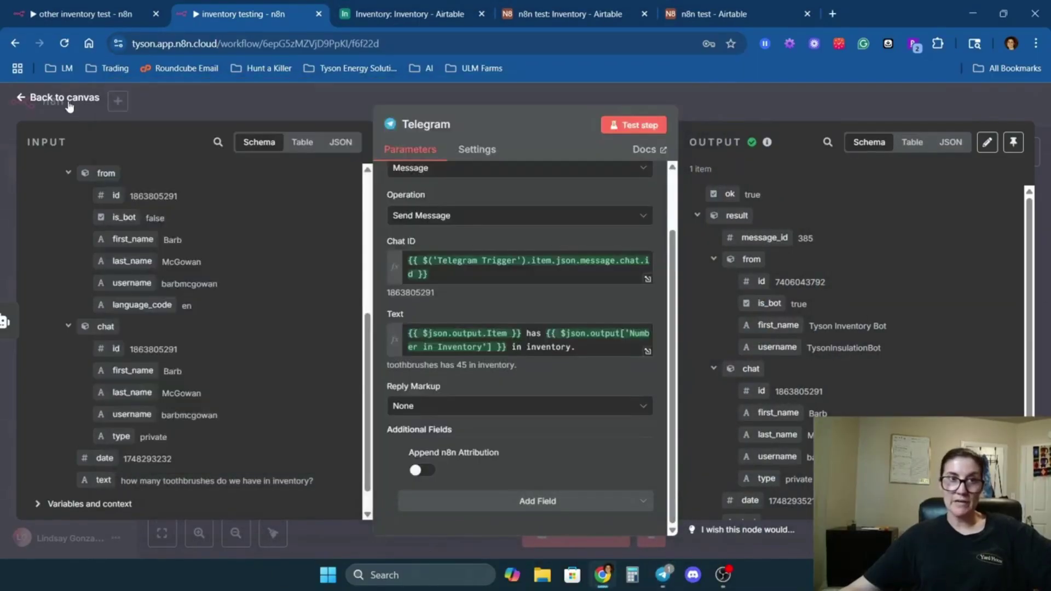
- Save the workflow and test it by sending "add 10 toothbrushes please" to the Telegram bot
{"action": "left_click", "coordinate": [65, 99]}
{"action": "left_click", "coordinate": [846, 107]}
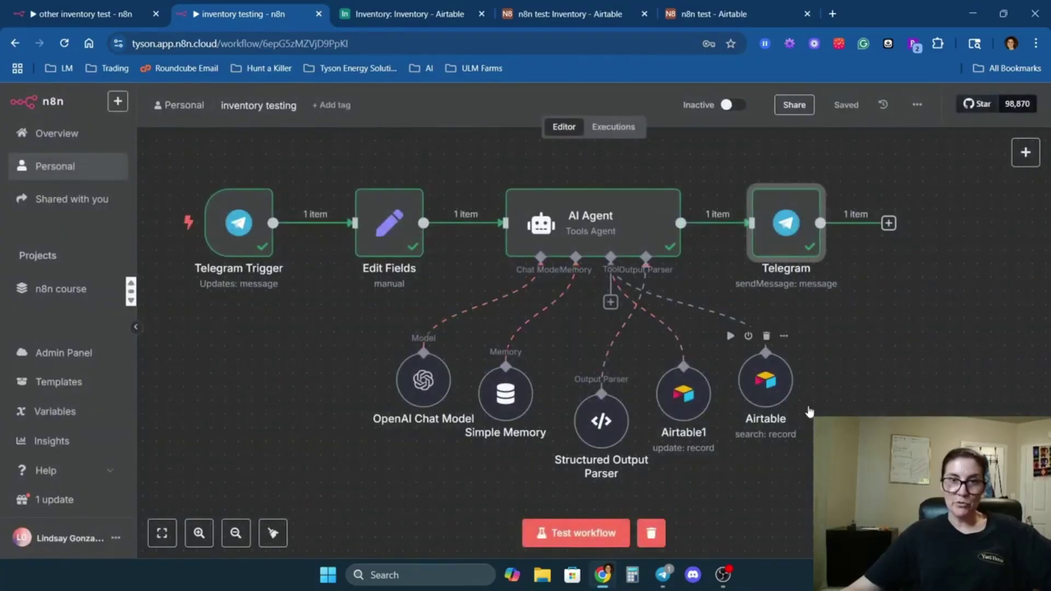
{"action": "left_click", "coordinate": [663, 575]}
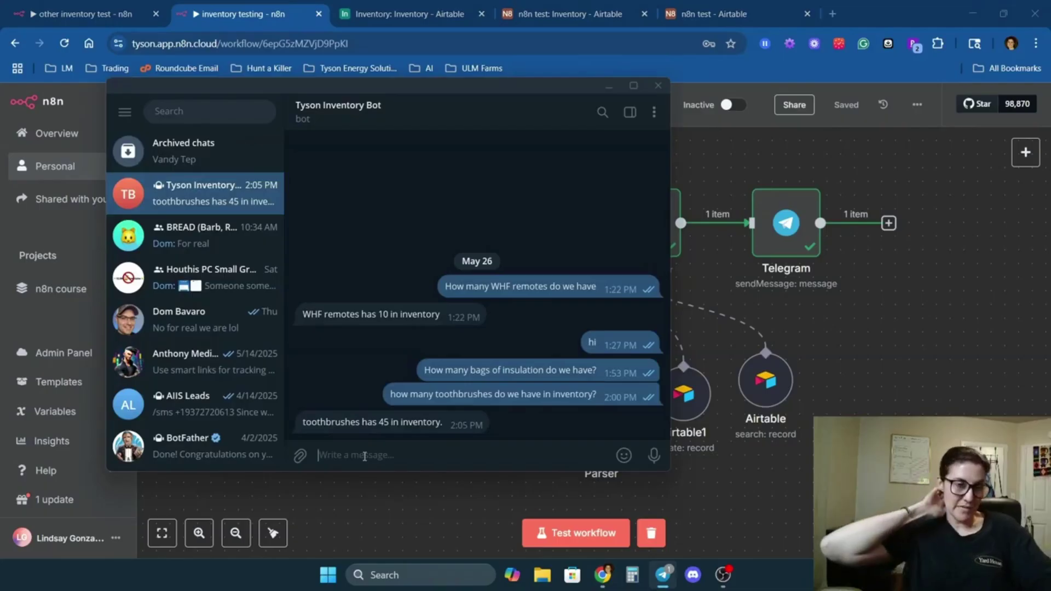
{"action": "left_click", "coordinate": [569, 533]}
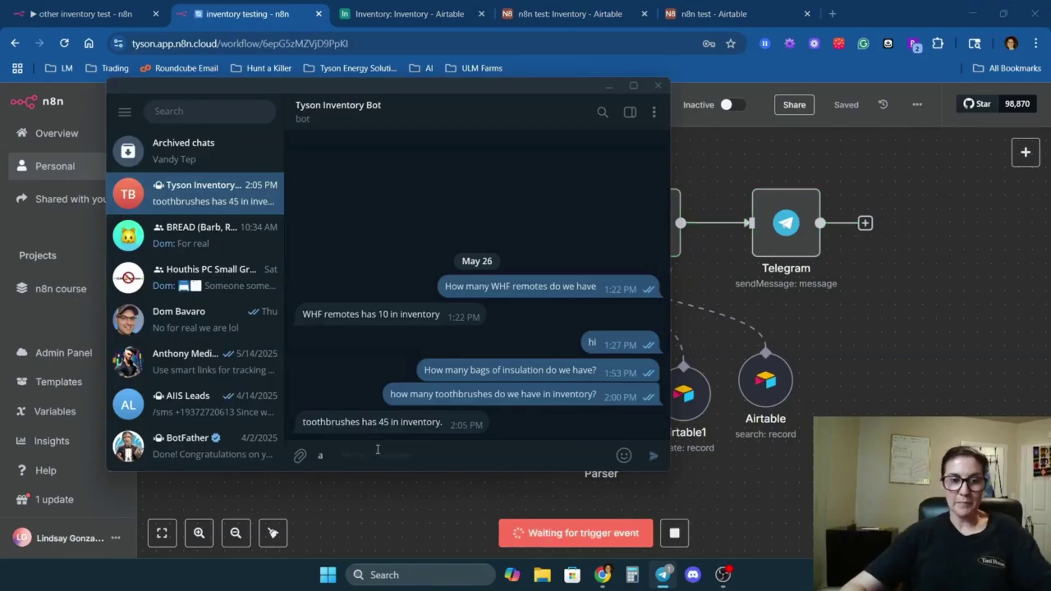
{"action": "left_click", "coordinate": [378, 455]}
{"action": "type", "text": "add 10 toothb"}
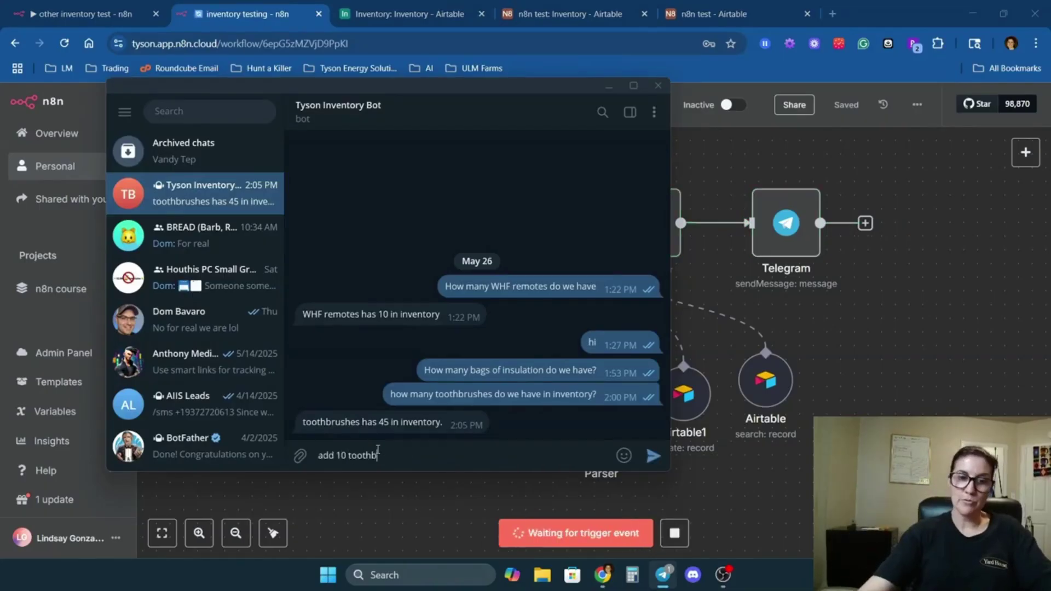
{"action": "type", "text": "rushes please"}
{"action": "key", "text": "Return"}
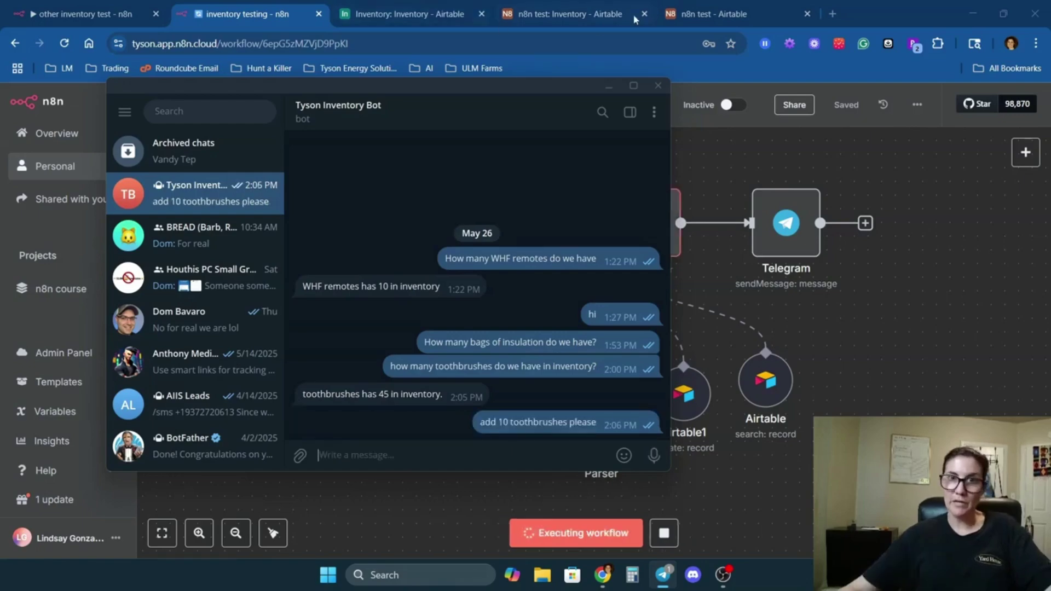
- Check the toothbrushes quantity in Airtable's Inventory table against the bot's reply in Telegram
{"action": "left_click", "coordinate": [605, 12]}
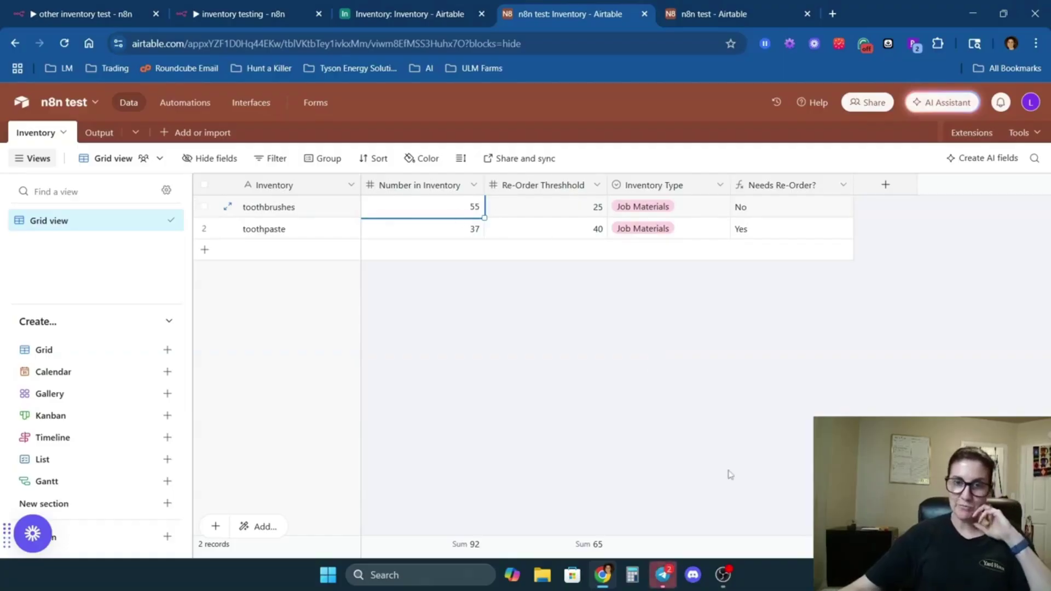
{"action": "left_click", "coordinate": [663, 575]}
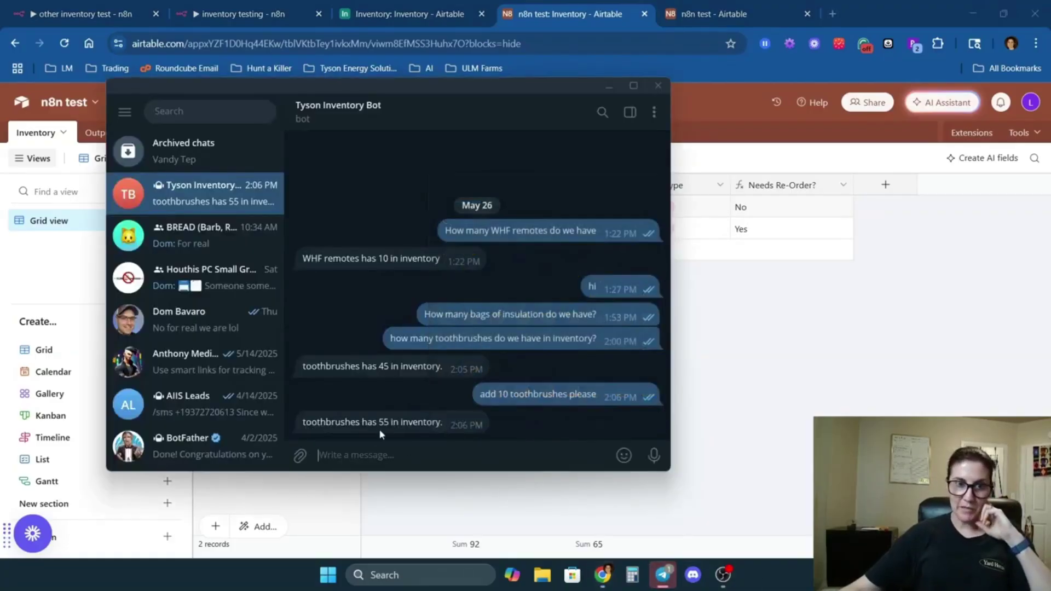
{"action": "left_click", "coordinate": [842, 386]}
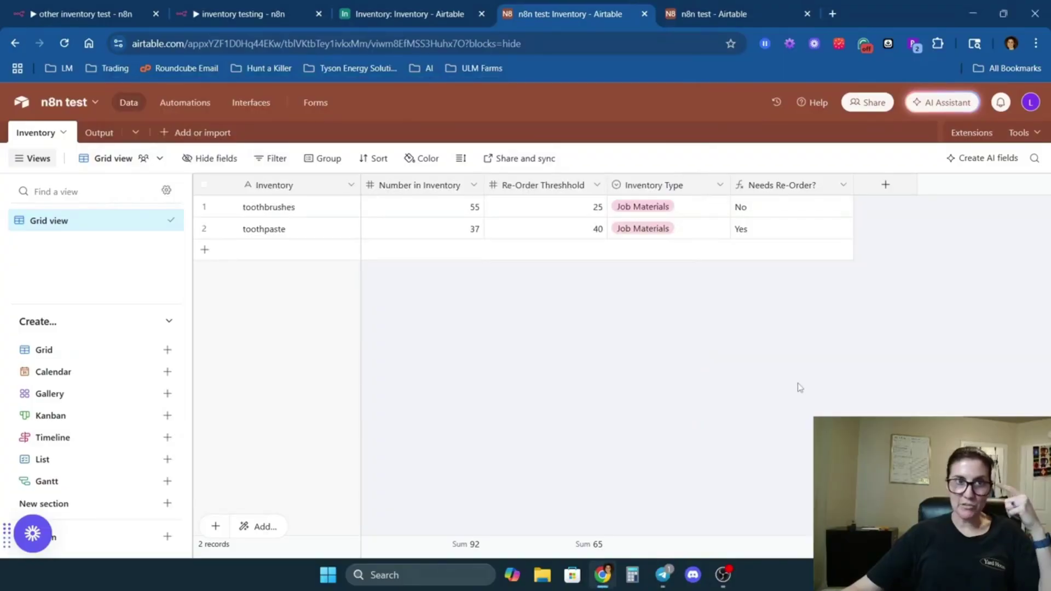